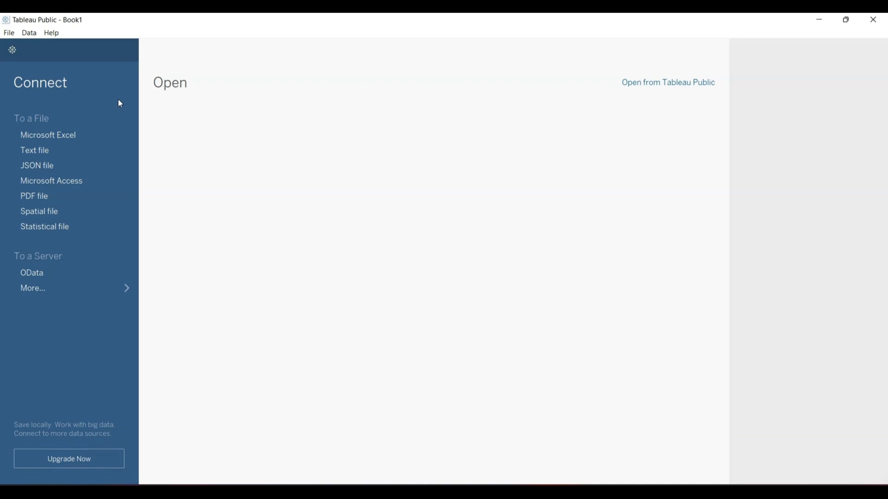
- Look through the file-level commands and open the Tableau Public profile page in the browser
left_click(9, 36)
right_click(19, 41)
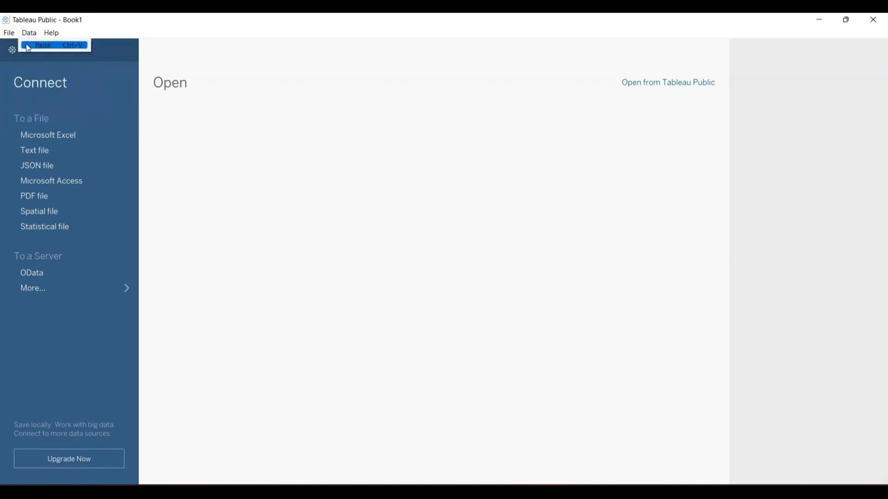
left_click(9, 35)
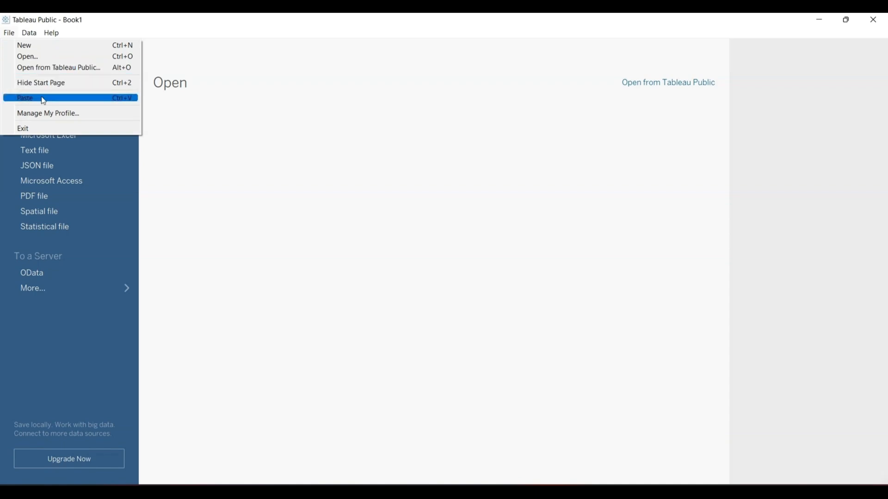
left_click(45, 114)
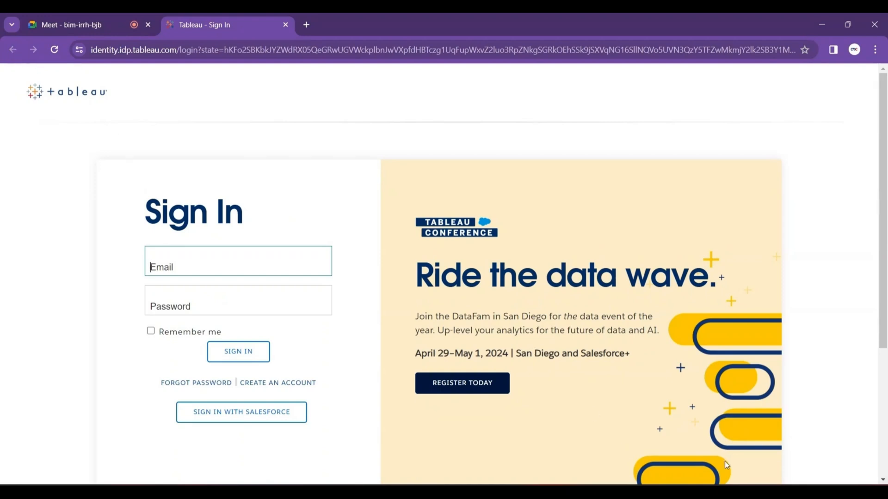
- Back in Book1, connect to the P1-SuperStoreUS-2015 Excel file
mouse_move(647, 492)
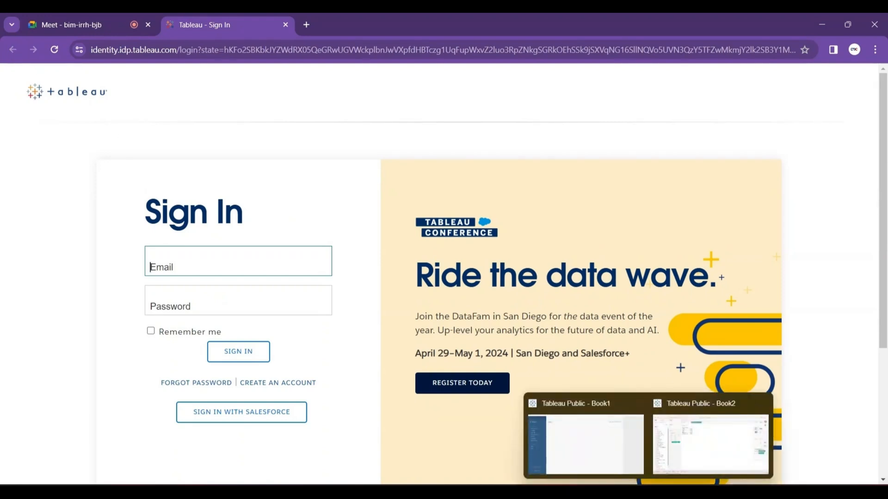
left_click(602, 459)
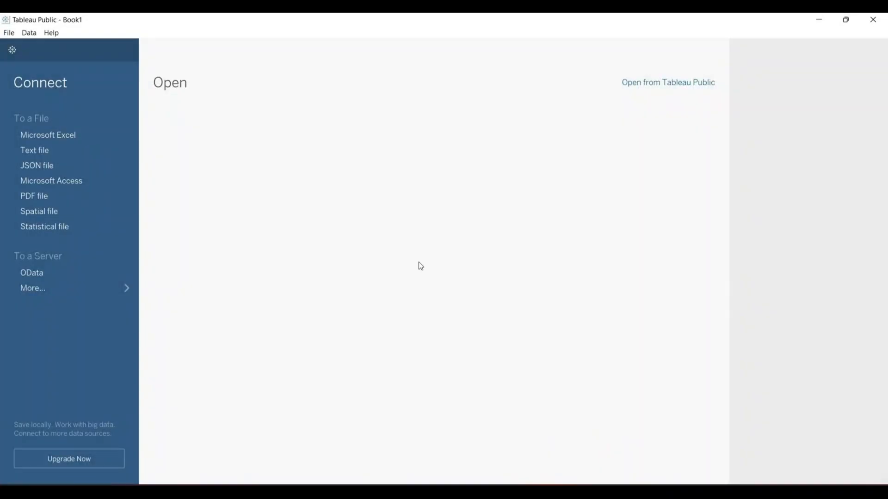
left_click(58, 136)
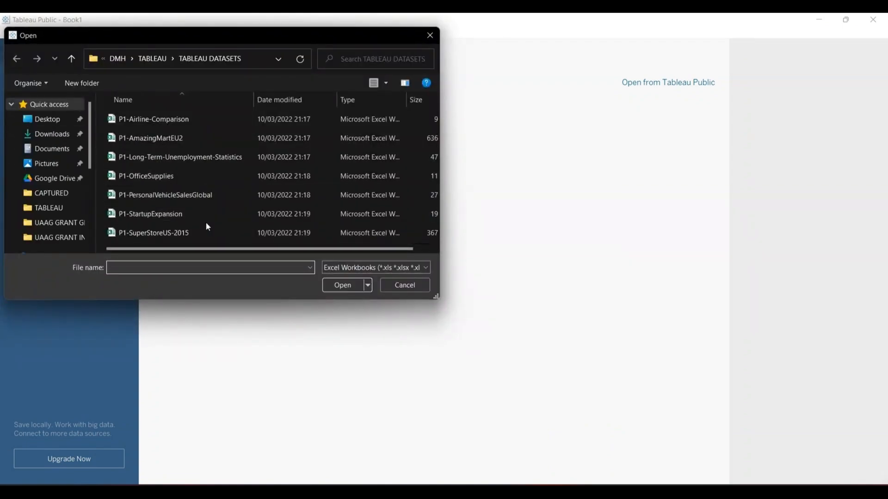
double_click(164, 235)
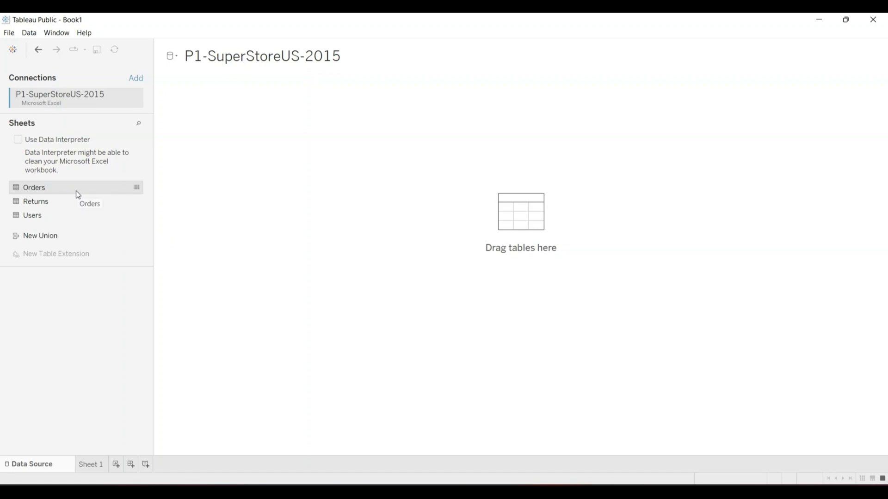
- Add the Orders table to the data source canvas and go to Sheet 1
left_click(76, 191)
left_click_drag(77, 191, 503, 220)
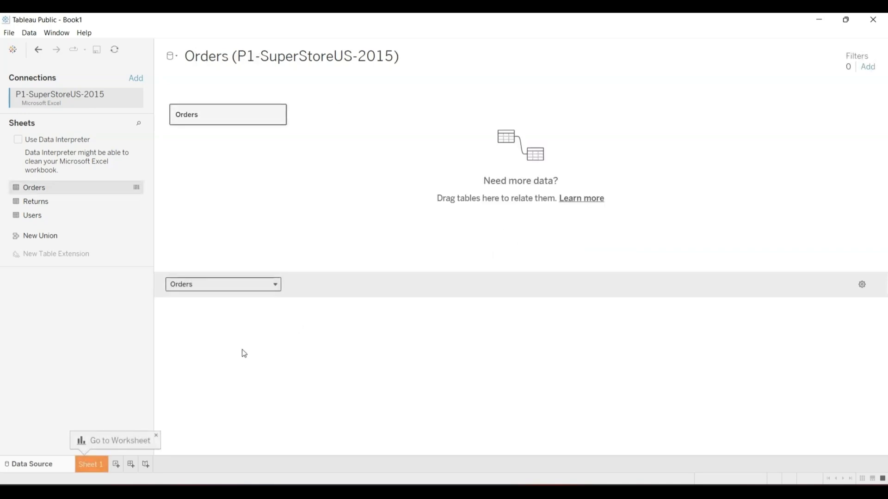
left_click(90, 464)
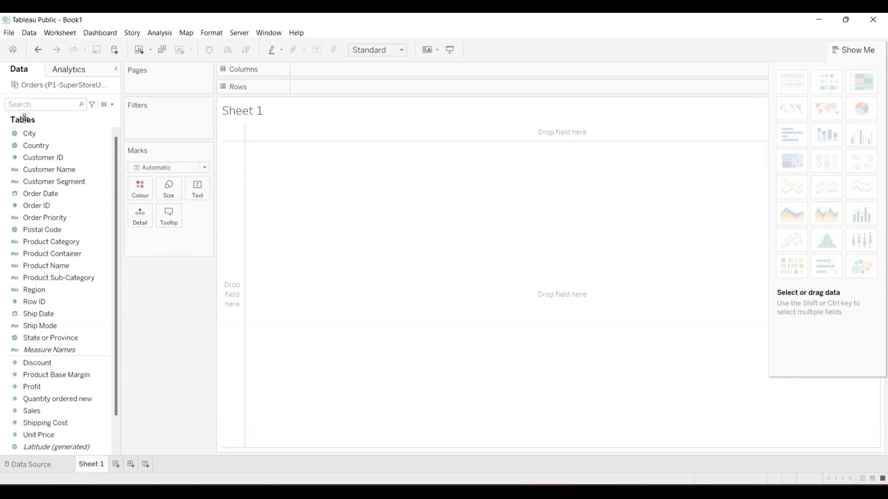
- Browse the Orders dimensions from City through Ship Mode in the Data pane
left_click(16, 134)
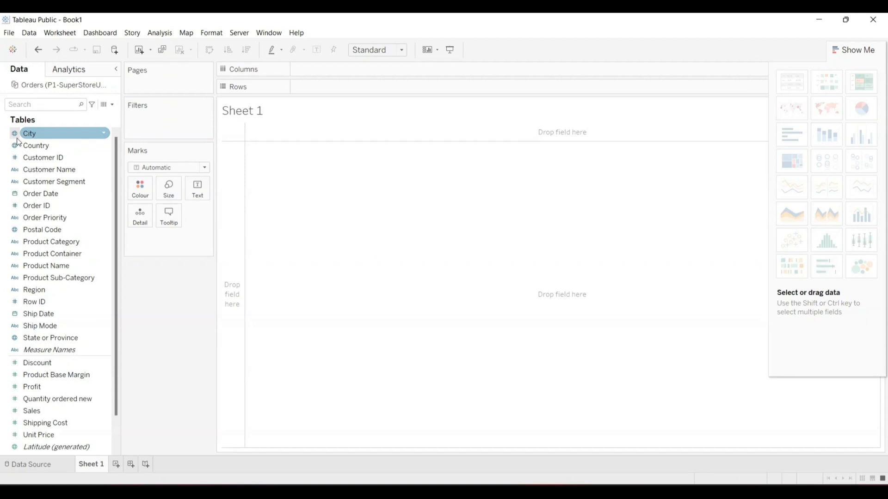
left_click(18, 126)
left_click(17, 134)
left_click(15, 145)
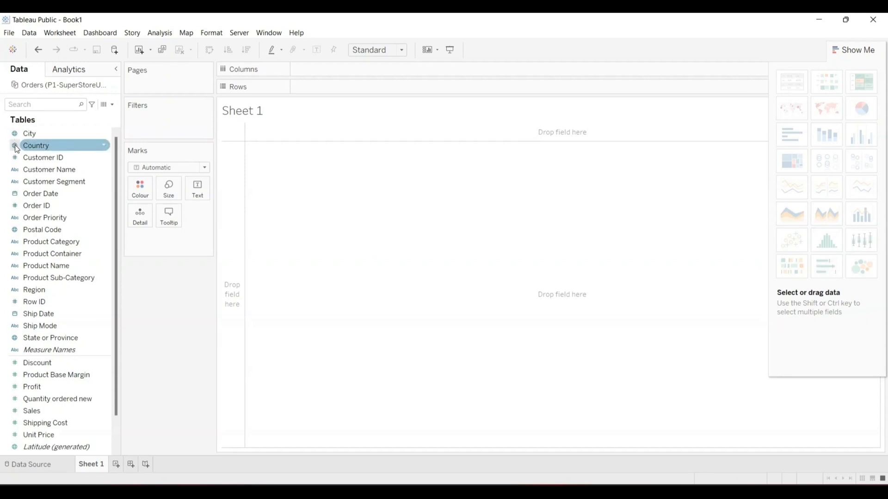
left_click(16, 194)
left_click(15, 266)
left_click(16, 230)
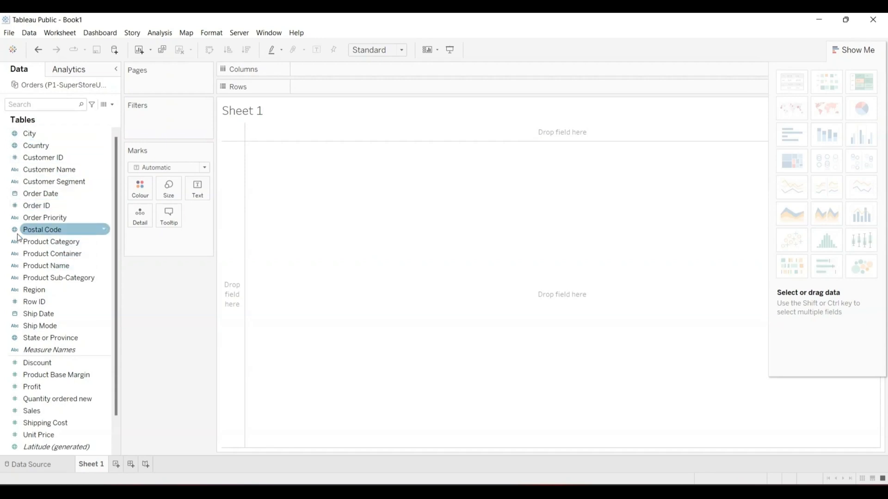
left_click(15, 266)
left_click(16, 289)
left_click(15, 326)
- Select the remaining dimensions, then bring up the City field's context menu
left_click(16, 339)
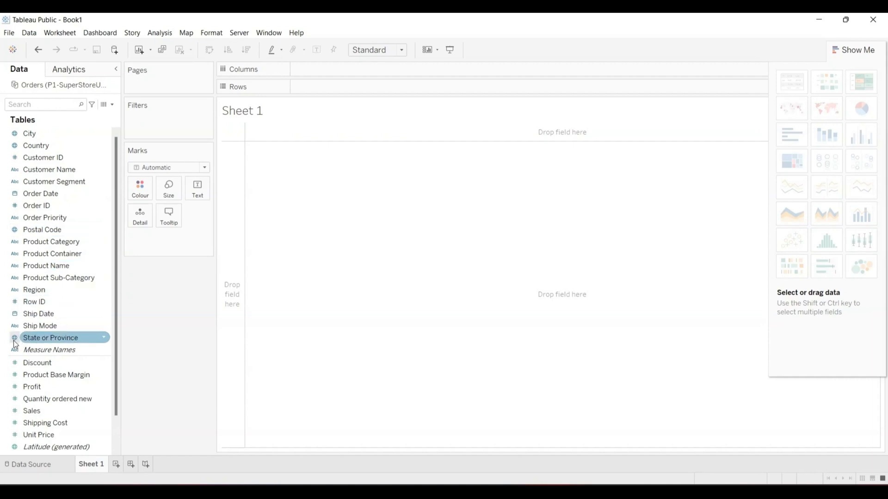
left_click(15, 326)
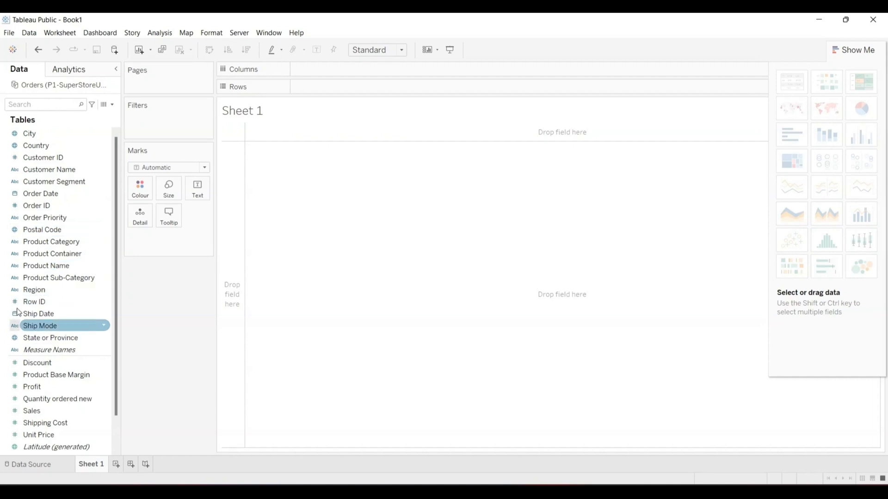
left_click(15, 242)
left_click(15, 182)
left_click(15, 170)
left_click(17, 146)
left_click(15, 134)
left_click(17, 146)
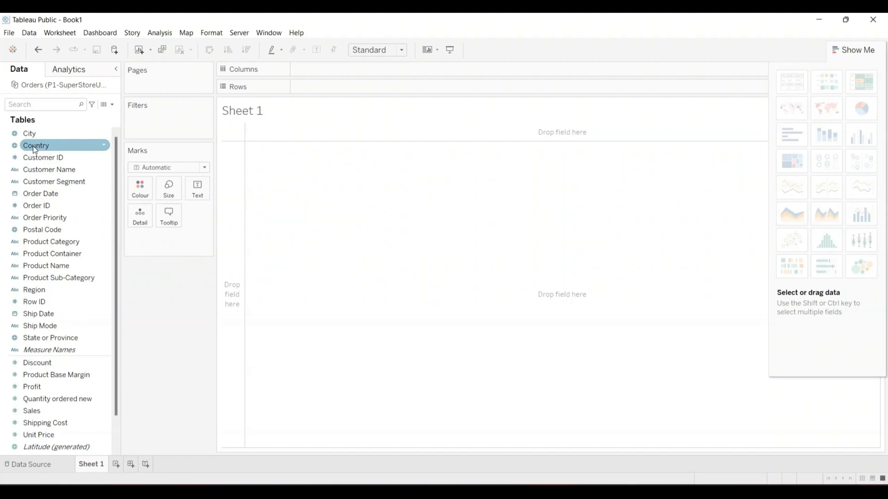
left_click(35, 135)
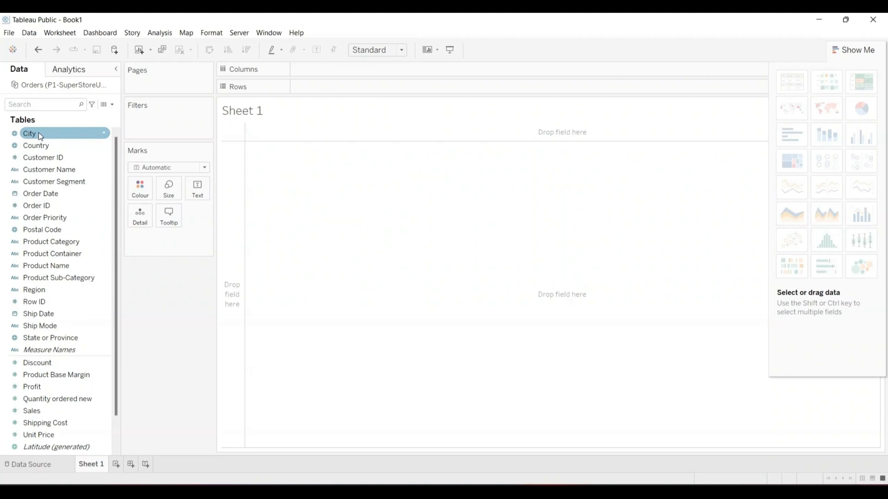
left_click(105, 134)
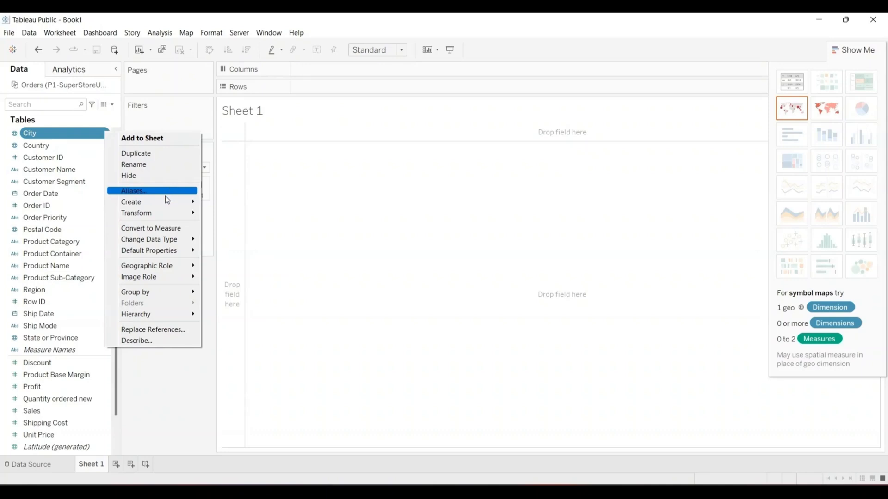
- Inspect City's Transform, Change Data Type and Geographic Role options, leaving the City role unchanged
mouse_move(159, 214)
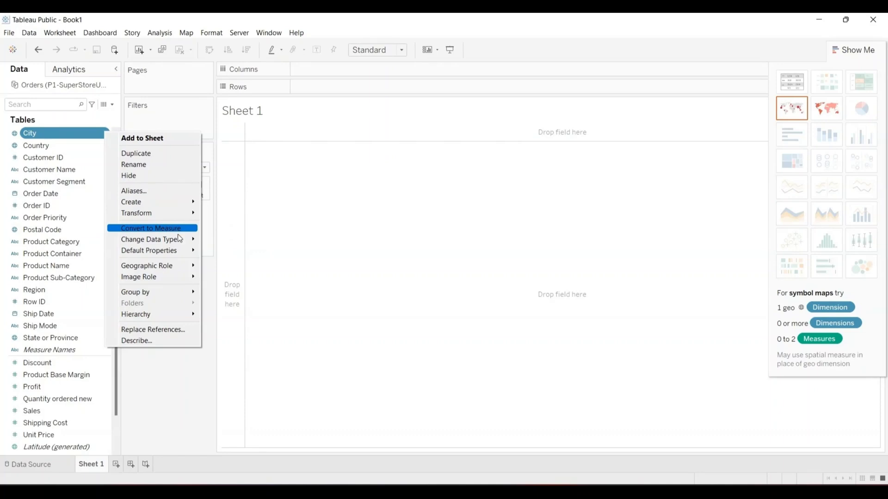
mouse_move(170, 242)
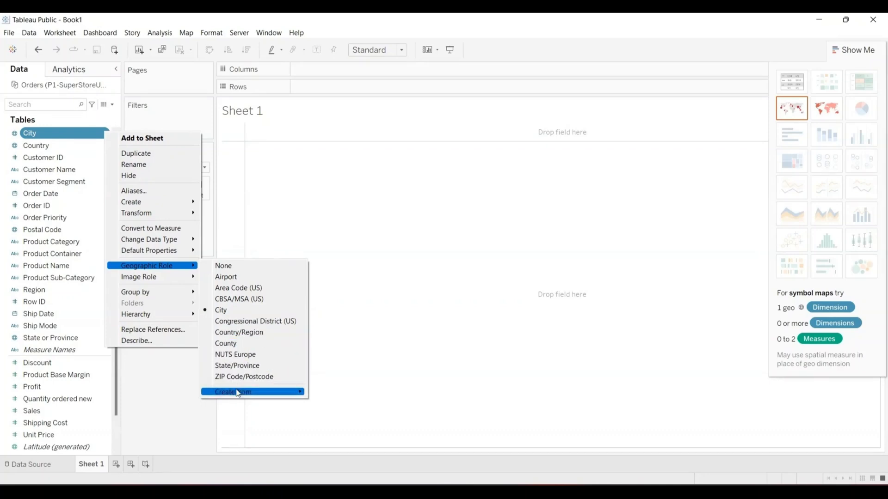
mouse_move(238, 394)
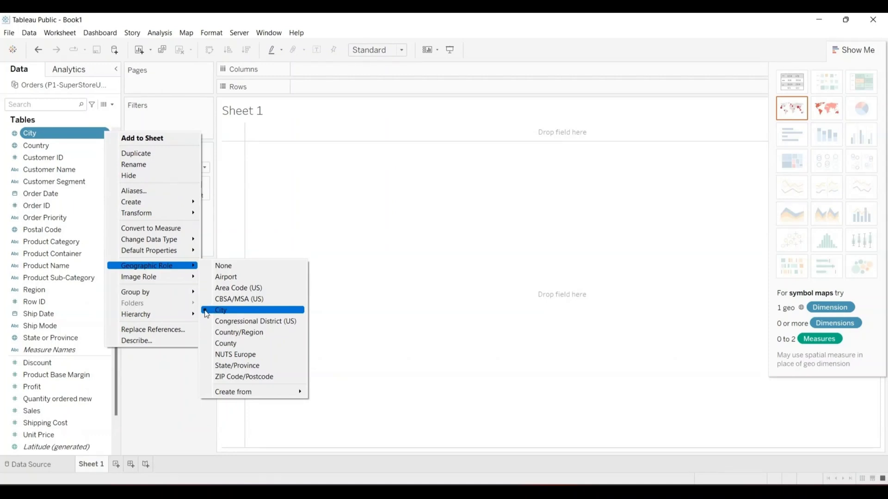
left_click(184, 124)
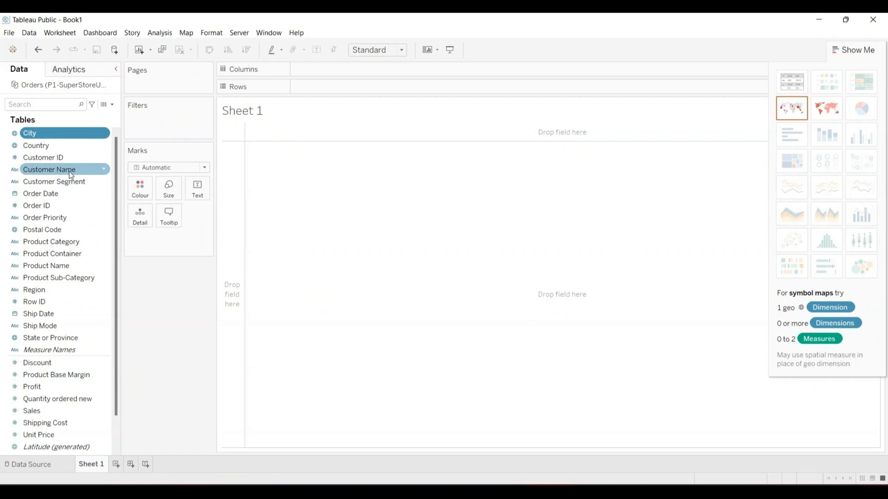
left_click(104, 169)
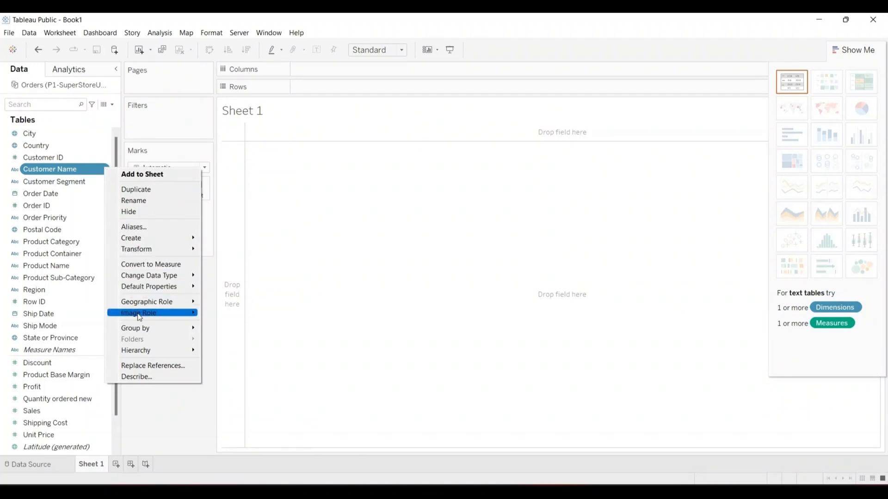
mouse_move(139, 302)
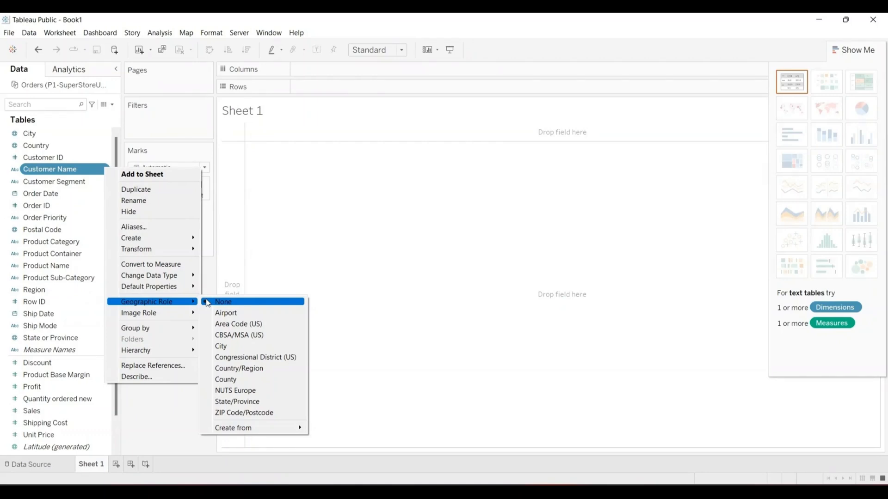
left_click(166, 146)
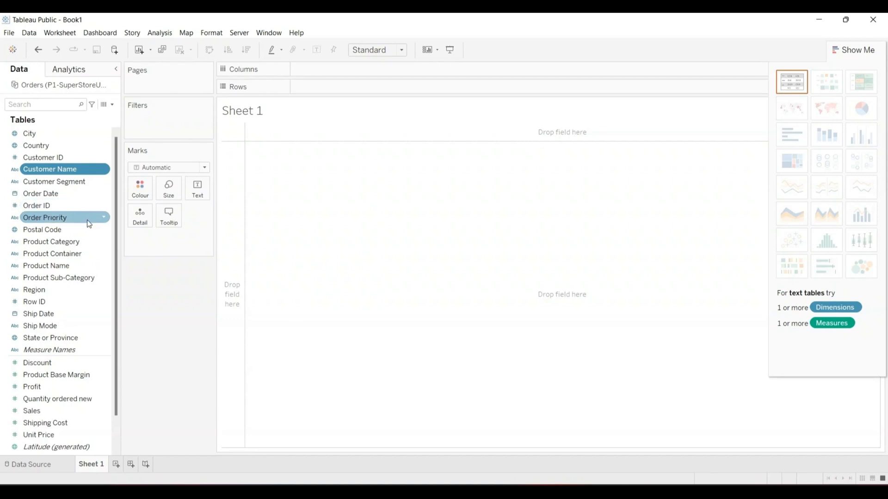
left_click_drag(114, 371, 115, 387)
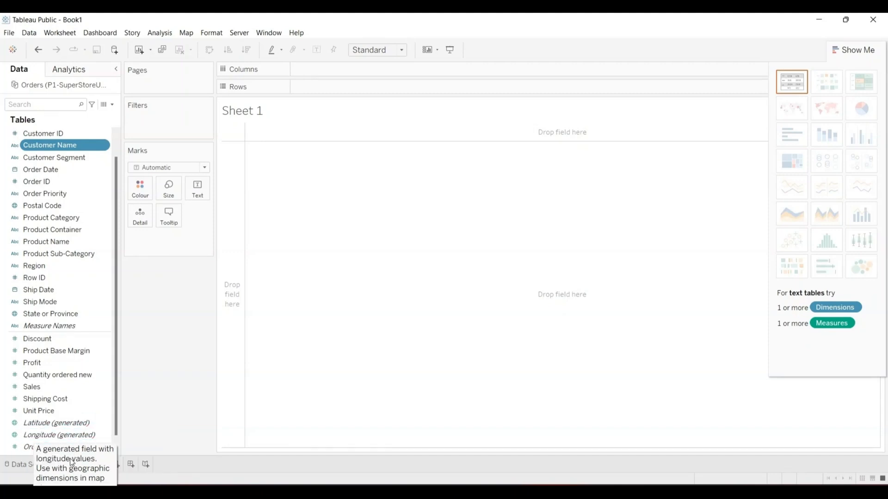
left_click(115, 425)
left_click_drag(116, 431, 117, 438)
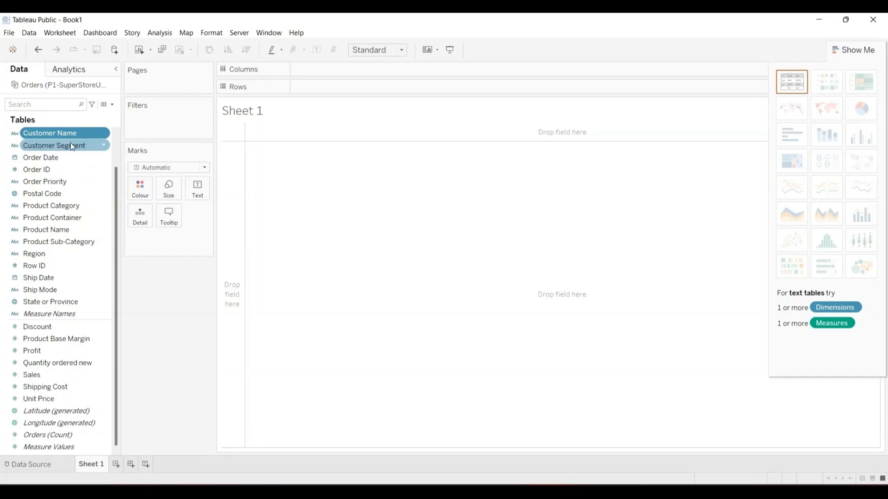
left_click(92, 162, "ctrl")
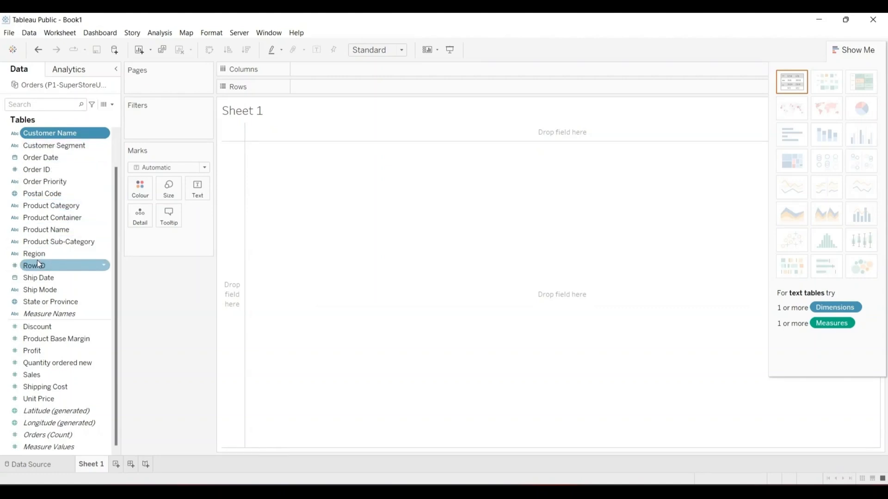
left_click_drag(37, 298, 377, 233)
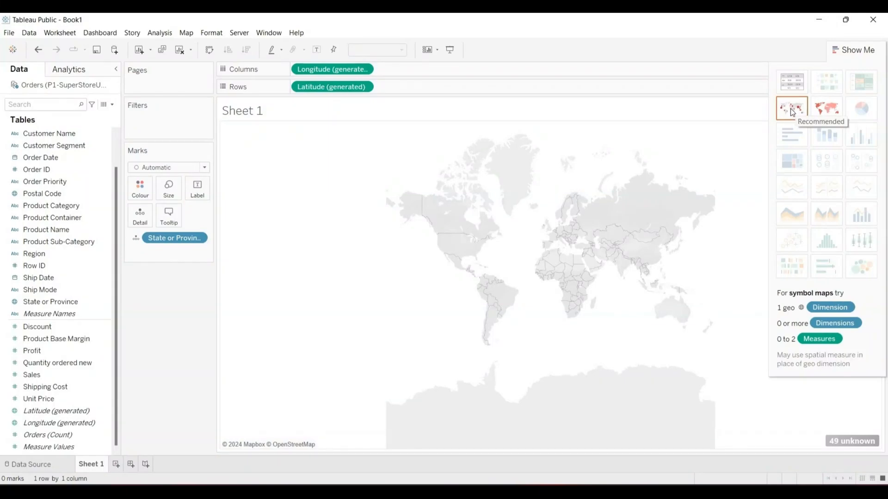
- Try the State or Province map as a filled map, then revert to a symbol map
left_click(825, 109)
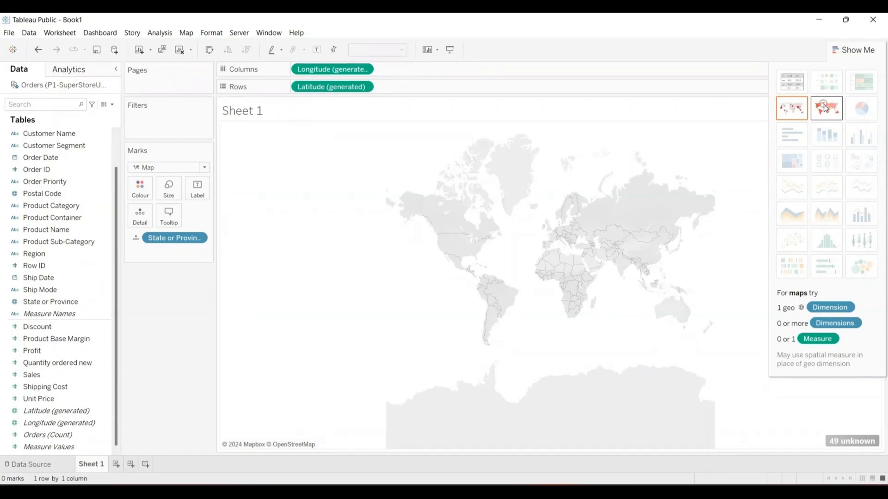
left_click(796, 108)
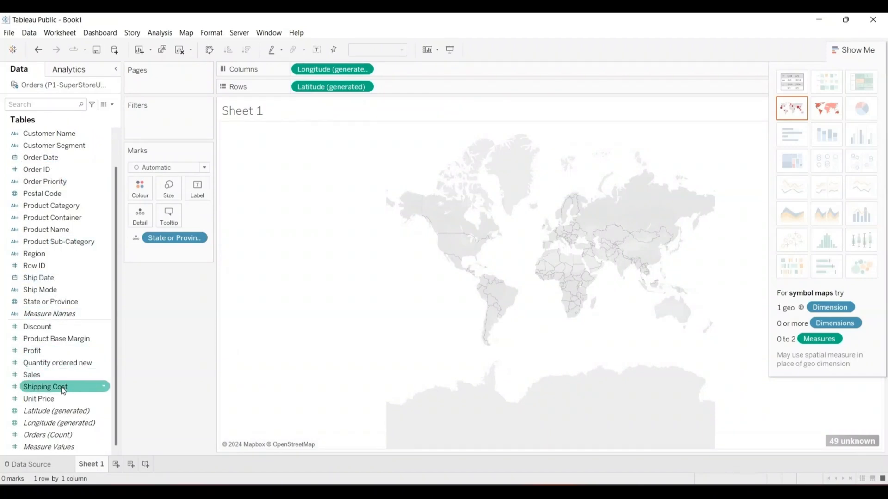
- Size the map marks by Profit, then undo that and several earlier map edits
left_click_drag(36, 354, 482, 277)
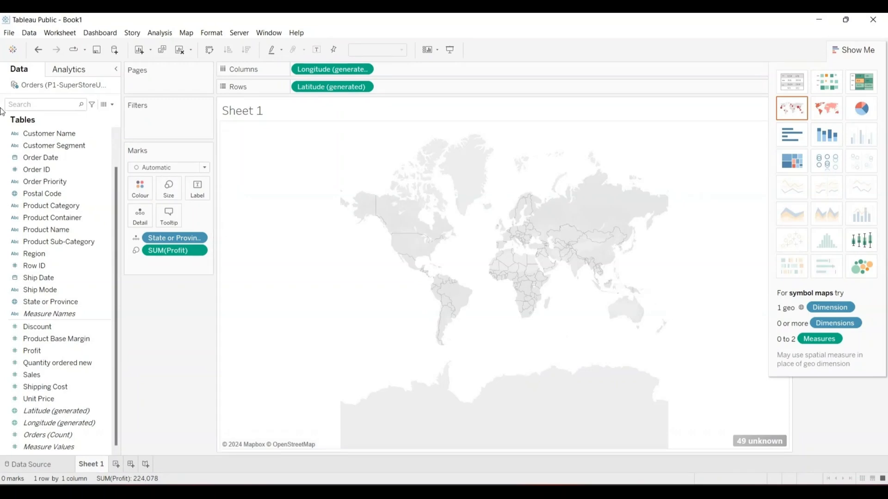
left_click(39, 51)
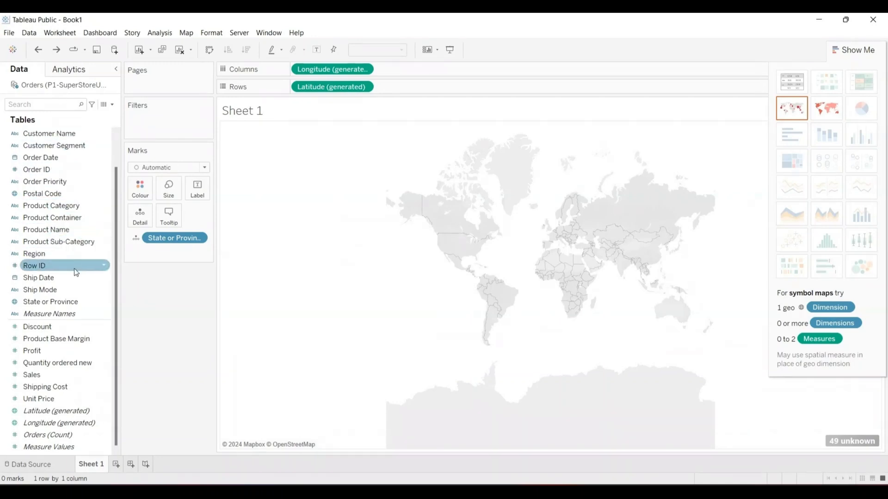
left_click_drag(119, 185, 118, 146)
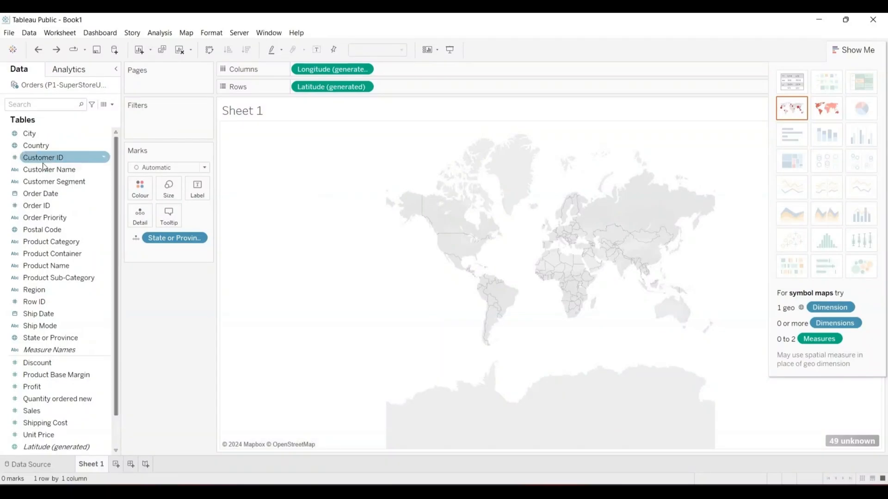
left_click(37, 49)
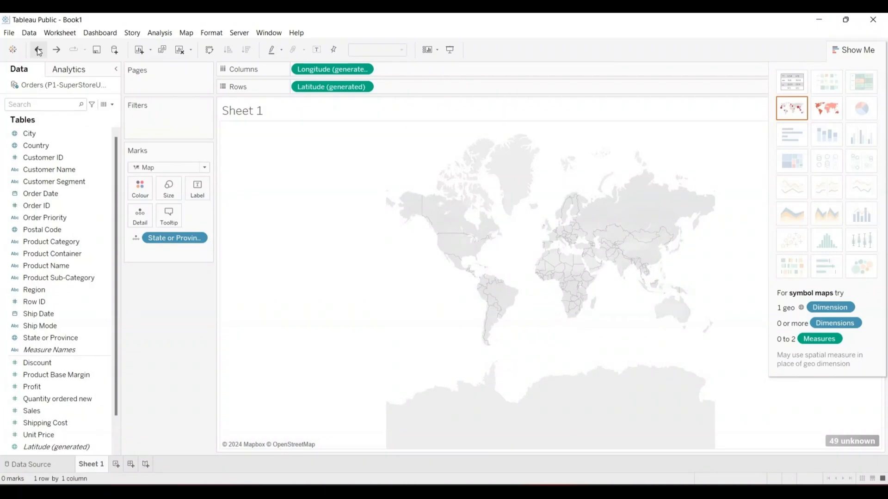
left_click(38, 50)
left_click(39, 50)
- Remove Longitude, Latitude and State or Province from the view
left_click(364, 69)
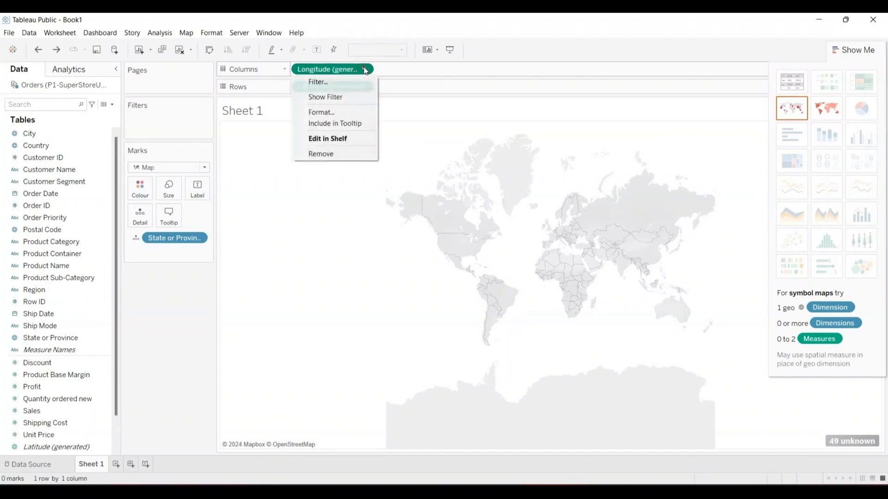
left_click(331, 153)
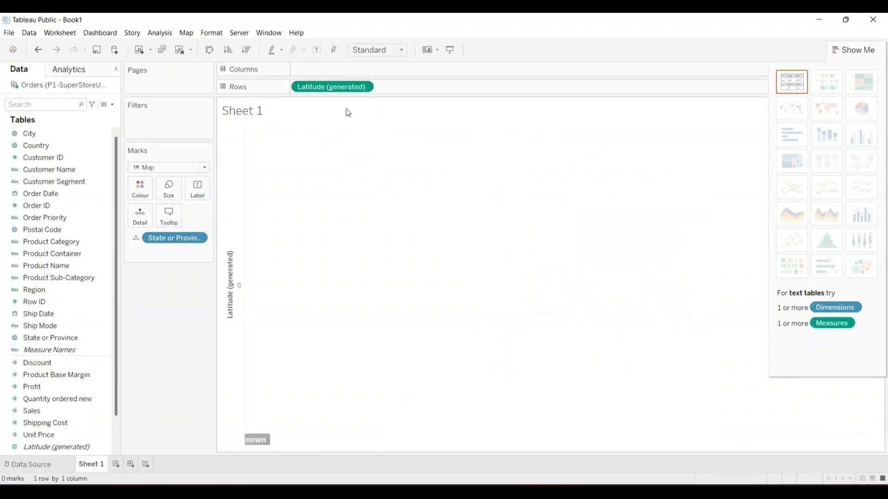
left_click(364, 87)
left_click(340, 184)
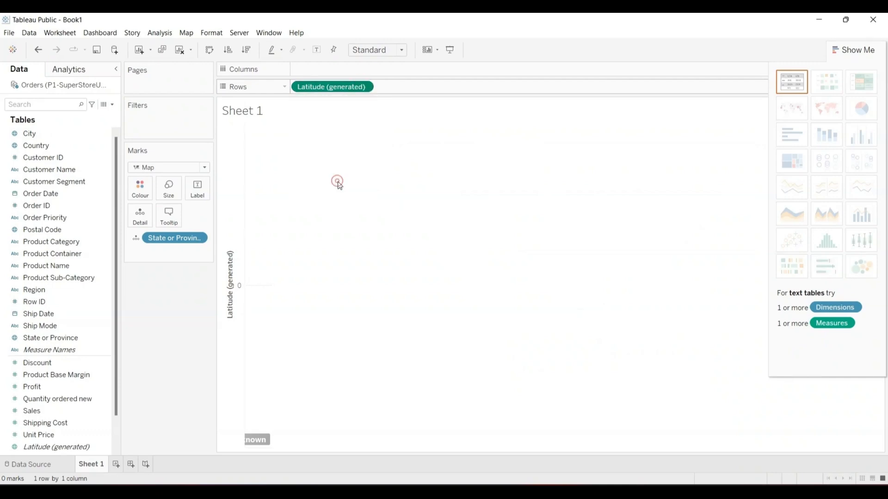
left_click(197, 238)
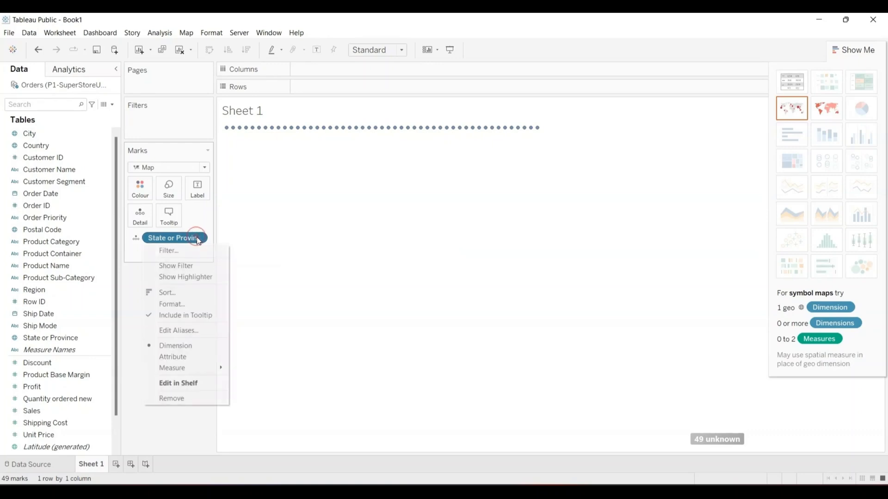
left_click(174, 399)
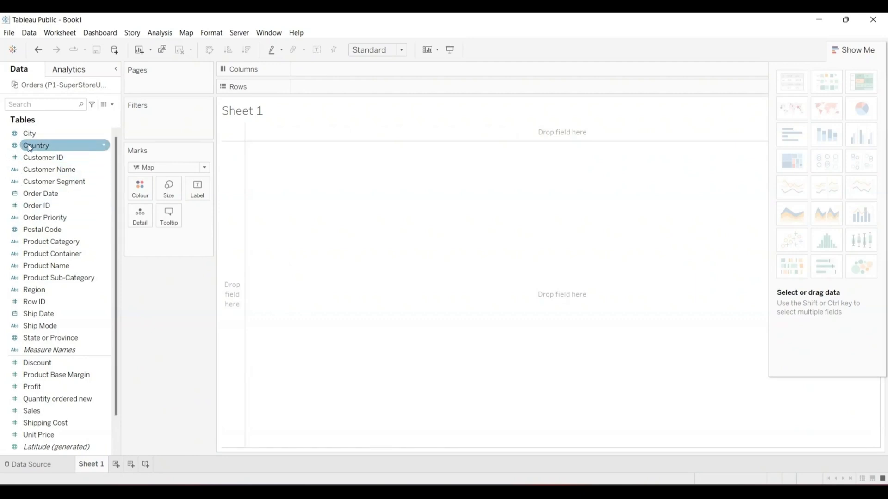
- Map the data by Country, then add State or Province to show individual US states
left_click_drag(27, 143, 436, 248)
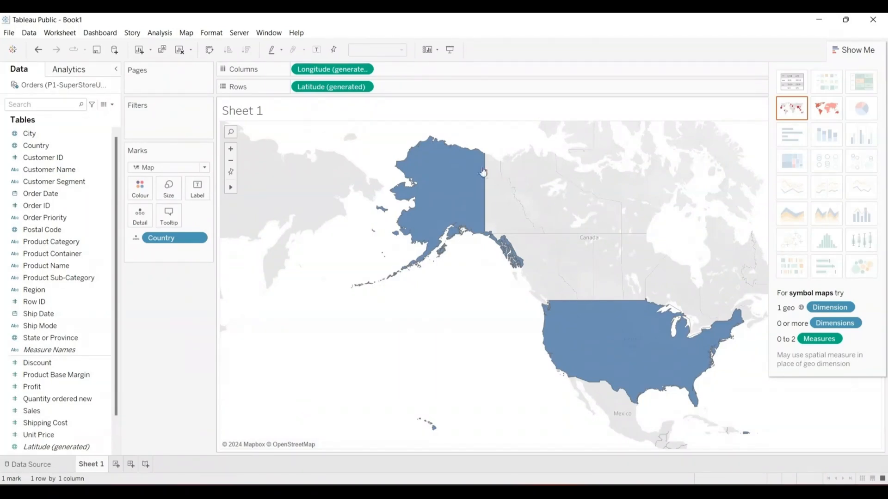
mouse_move(468, 165)
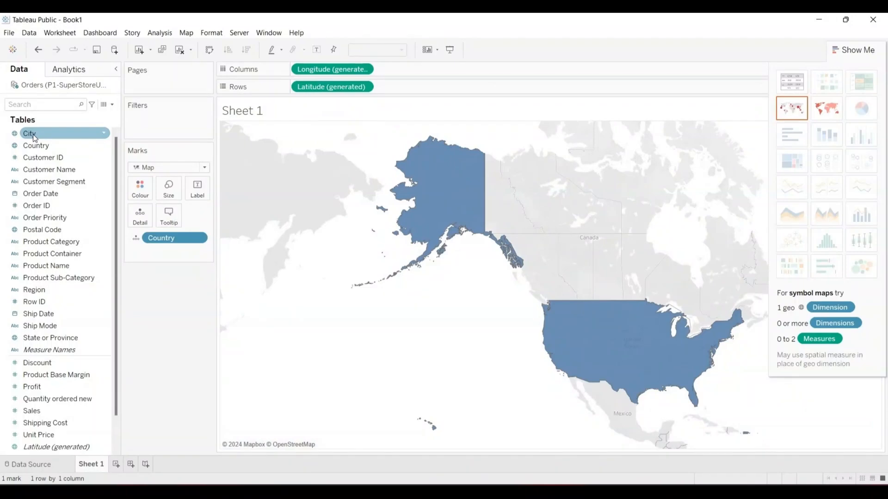
mouse_move(34, 136)
left_mouse_down()
mouse_move(87, 128)
mouse_move(26, 132)
left_mouse_up()
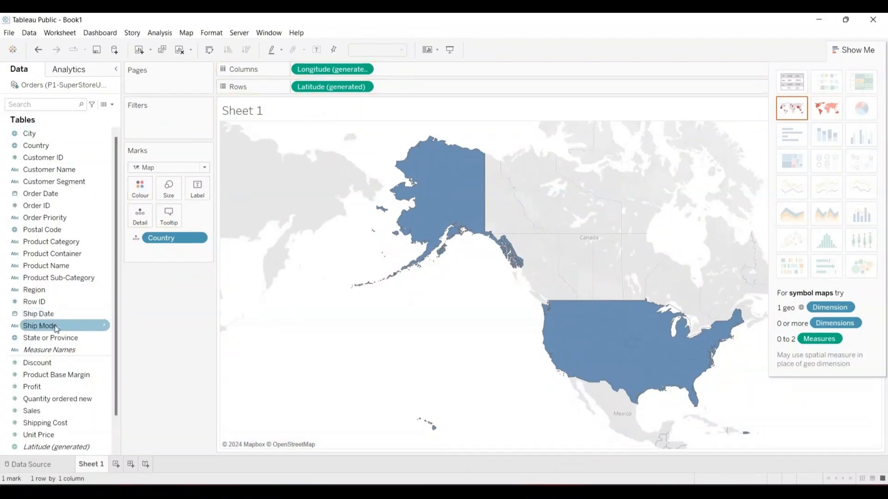
left_click_drag(47, 338, 460, 250)
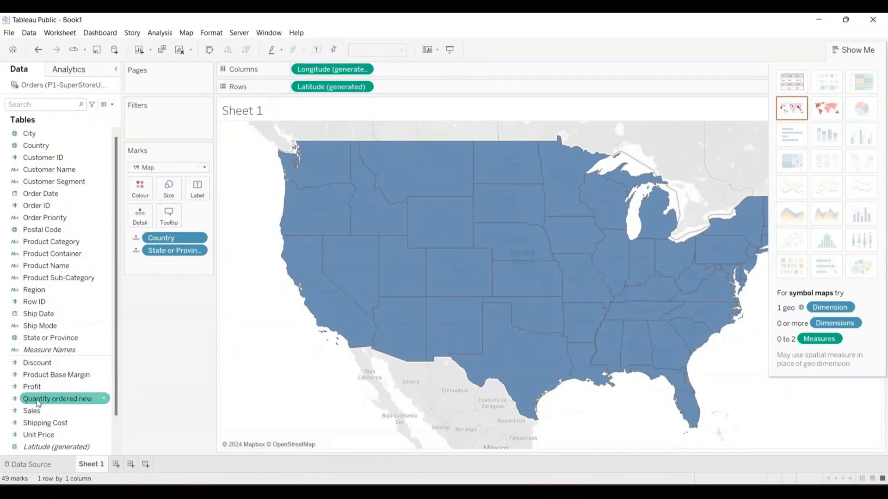
- Colour the states by SUM(Sales) and dock the sales legend so the map widens
mouse_move(32, 413)
left_mouse_down()
mouse_move(50, 366)
mouse_move(147, 279)
mouse_move(228, 233)
mouse_move(431, 223)
left_mouse_up()
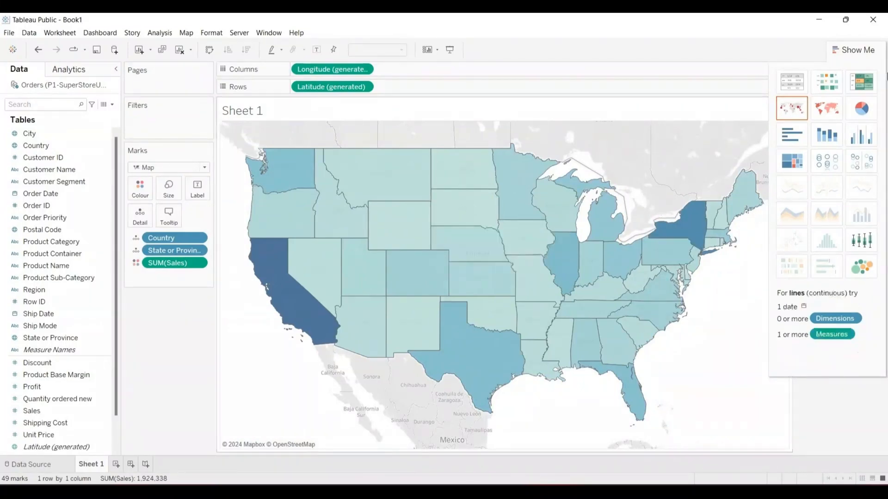
left_click(840, 48)
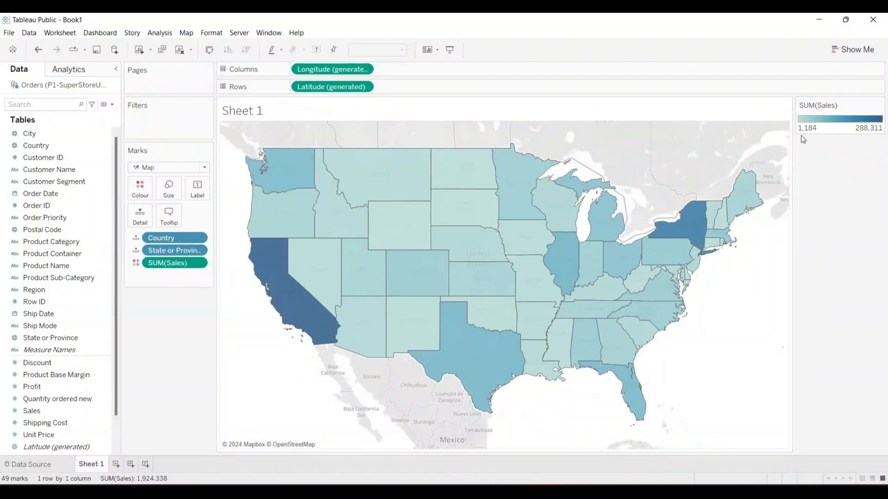
left_click_drag(827, 120, 840, 153)
left_click_drag(820, 186, 424, 286)
left_click_drag(232, 329, 160, 316)
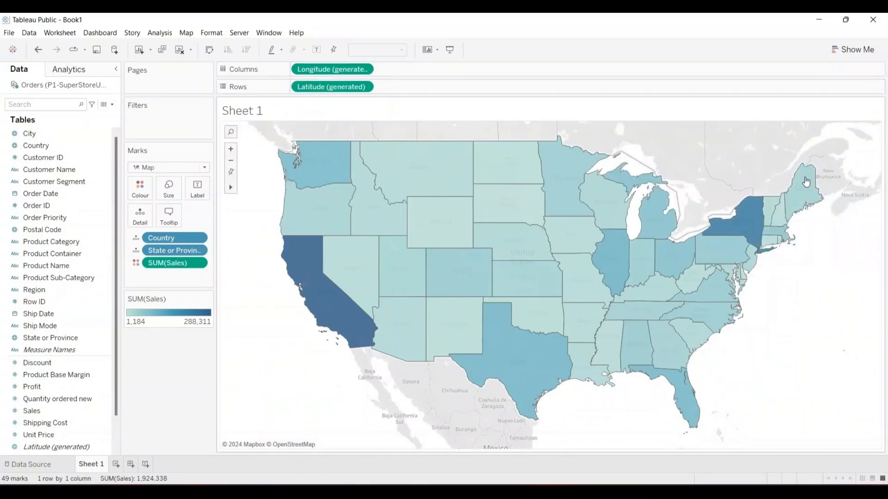
mouse_move(596, 205)
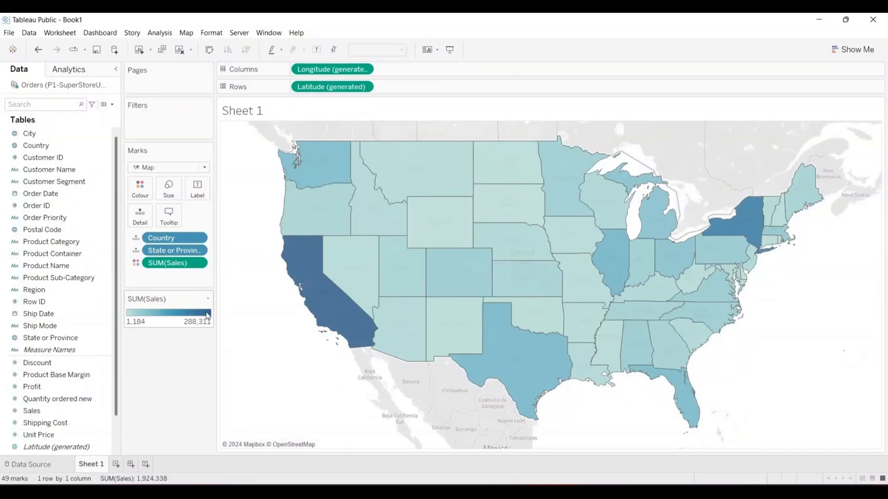
mouse_move(316, 302)
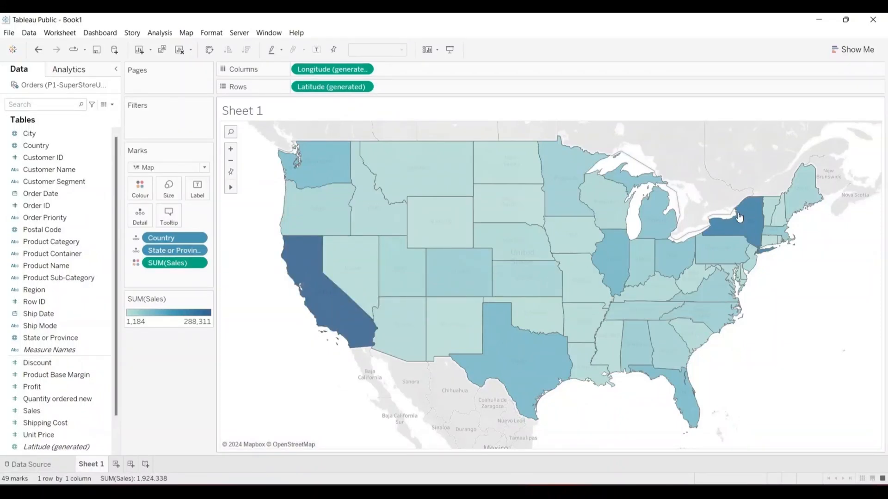
mouse_move(742, 221)
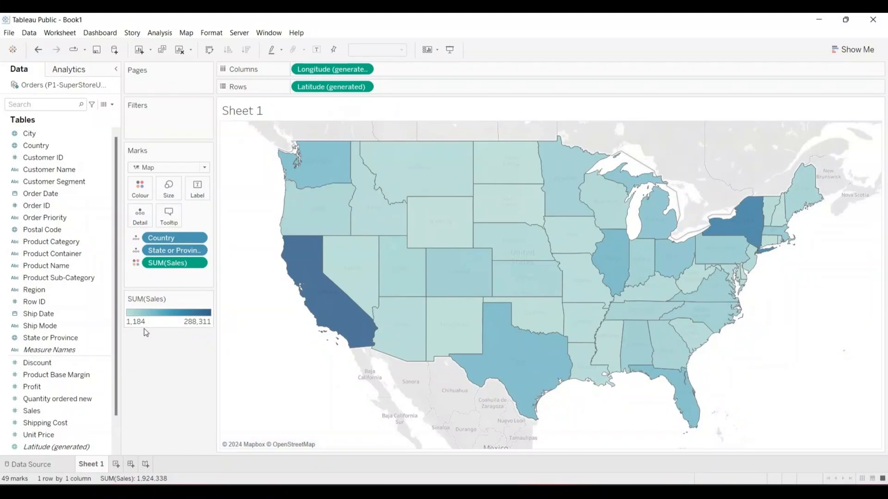
- Label each state with its sales value, disallowing overlapping labels
left_click(201, 187)
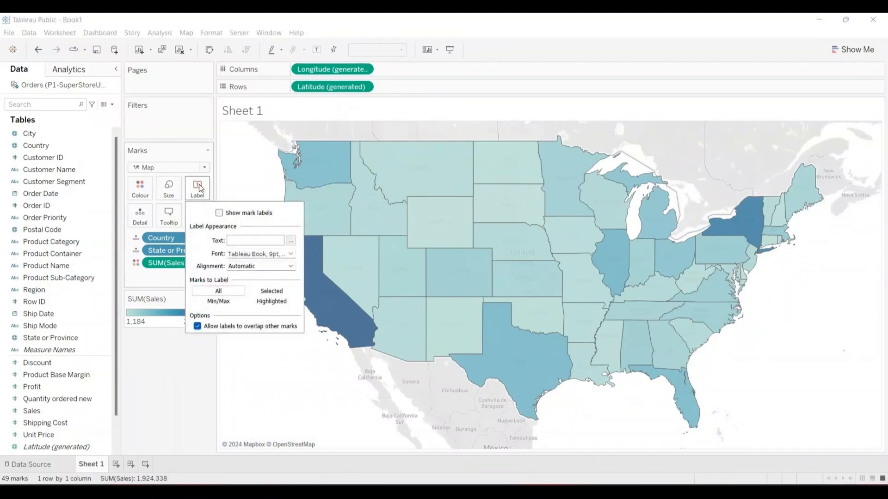
left_click(220, 213)
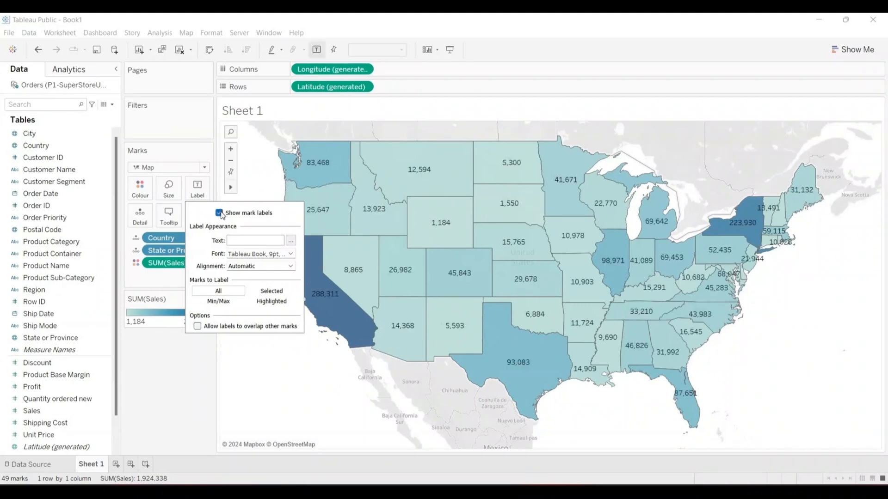
left_click(241, 327)
left_click(186, 364)
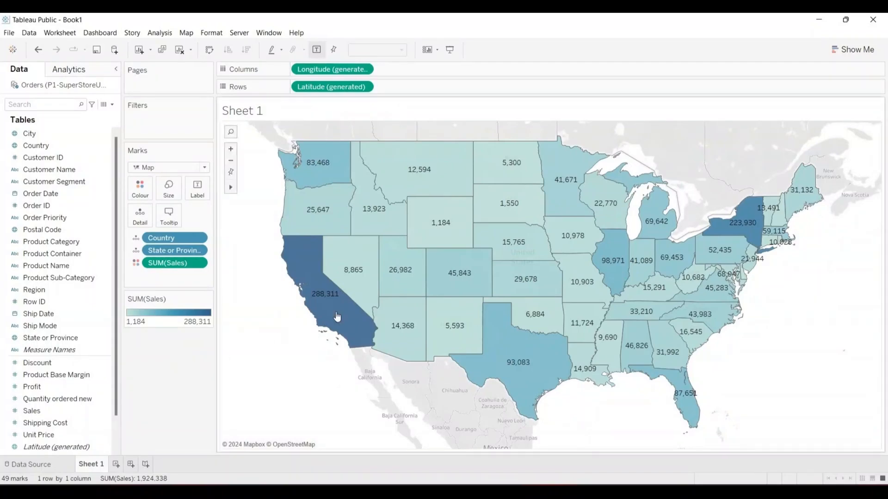
- Create a new blank worksheet, Sheet 2
mouse_move(372, 199)
mouse_move(419, 170)
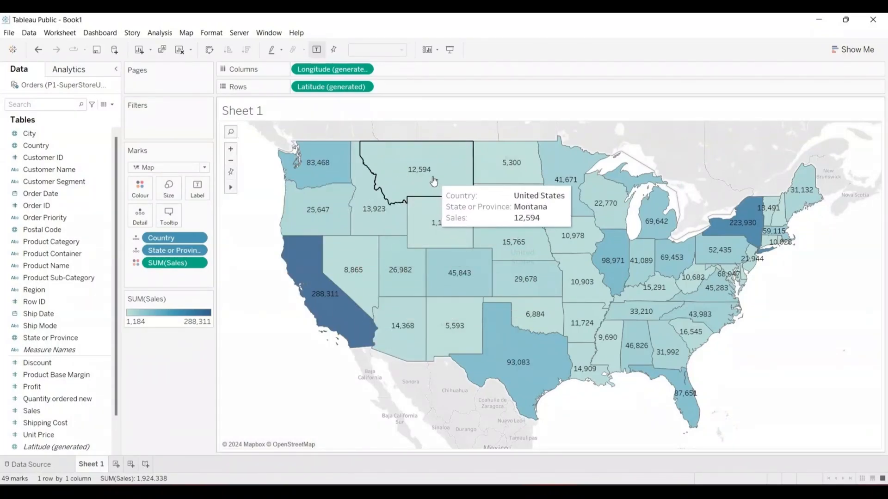
left_click(116, 464)
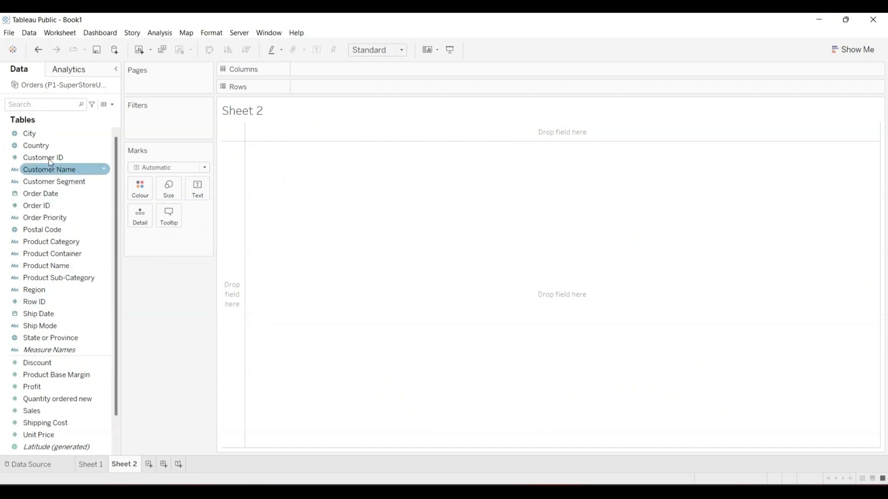
- Map Country on Sheet 2, briefly colouring it by Profit before undoing that
left_click_drag(44, 144, 505, 281)
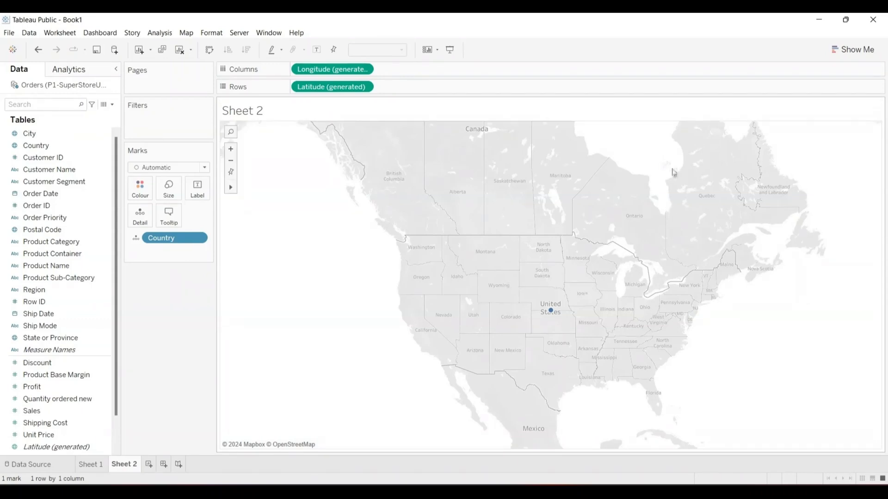
left_click(75, 304)
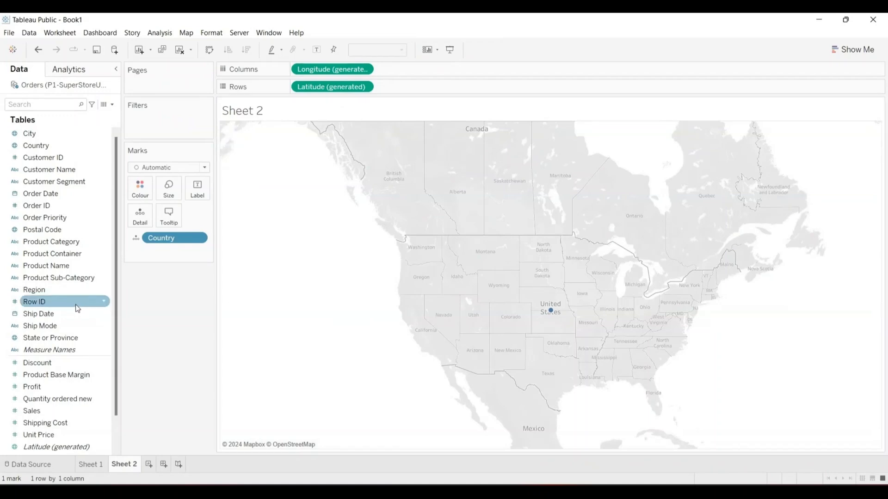
left_click(60, 288)
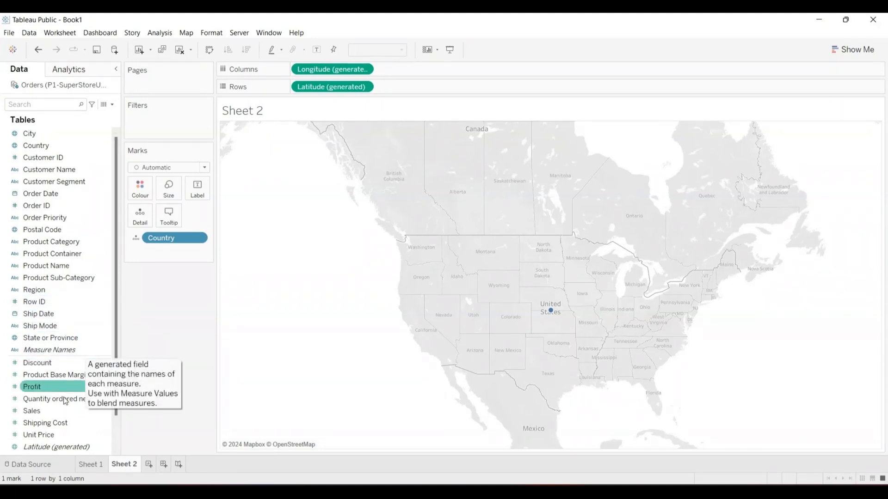
left_click_drag(37, 387, 142, 189)
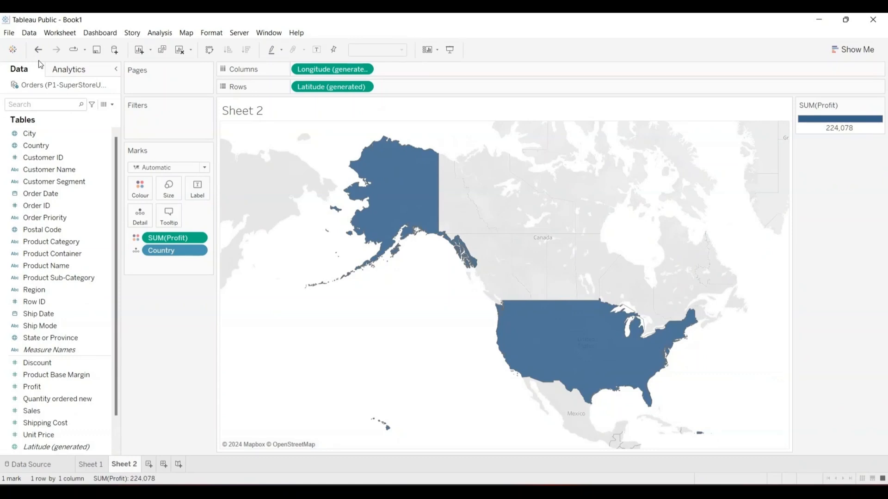
left_click(39, 49)
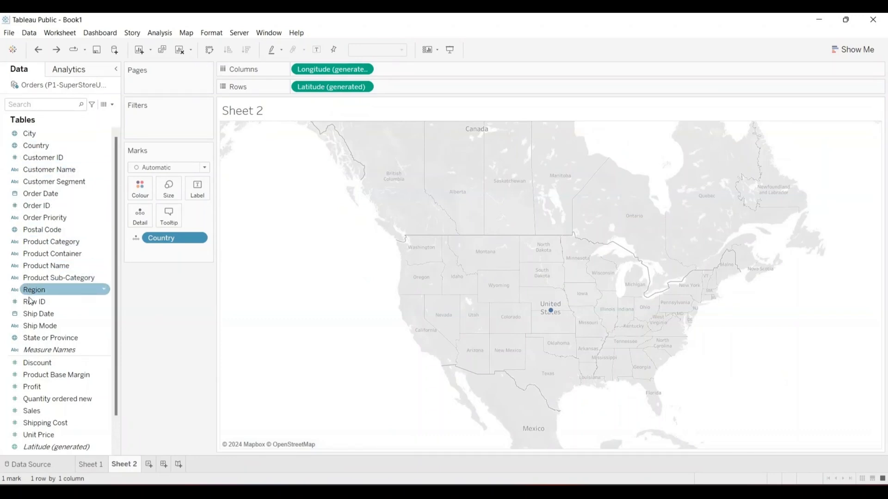
- Put State or Province on the Sheet 2 map and colour the states by SUM(Profit)
left_click_drag(36, 338, 492, 288)
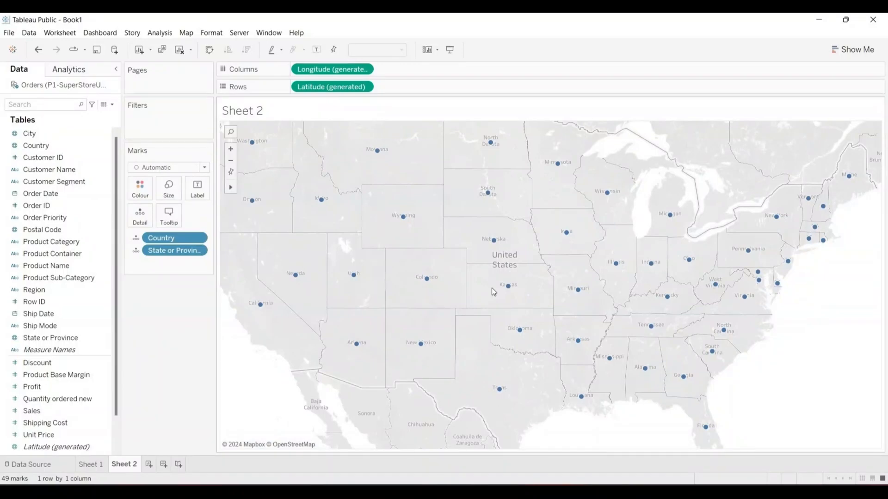
left_click(52, 377)
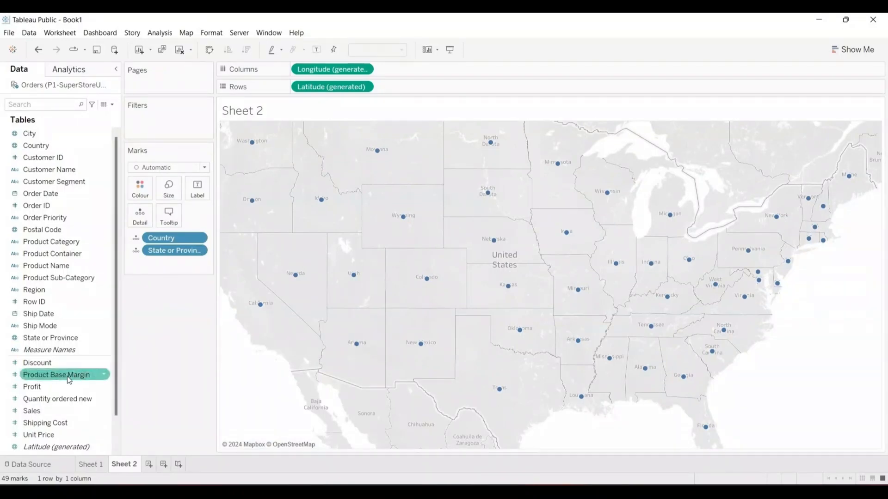
left_click(31, 411)
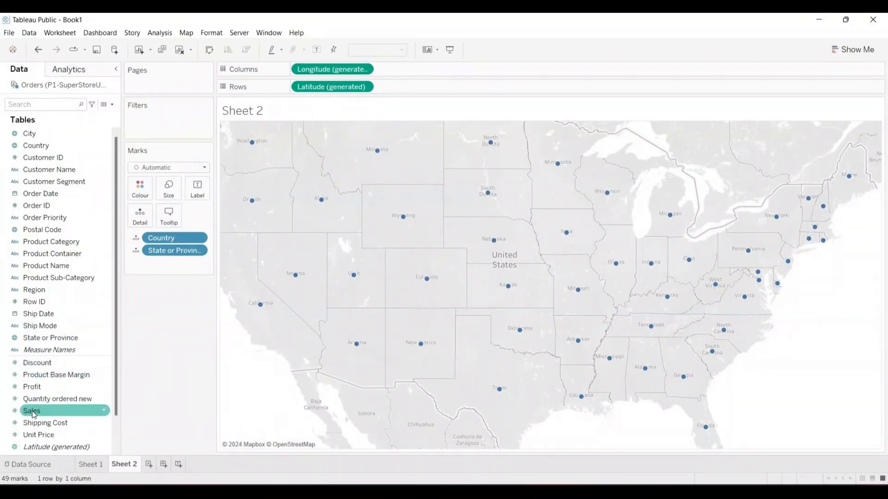
left_click(32, 389)
left_click_drag(32, 388, 134, 191)
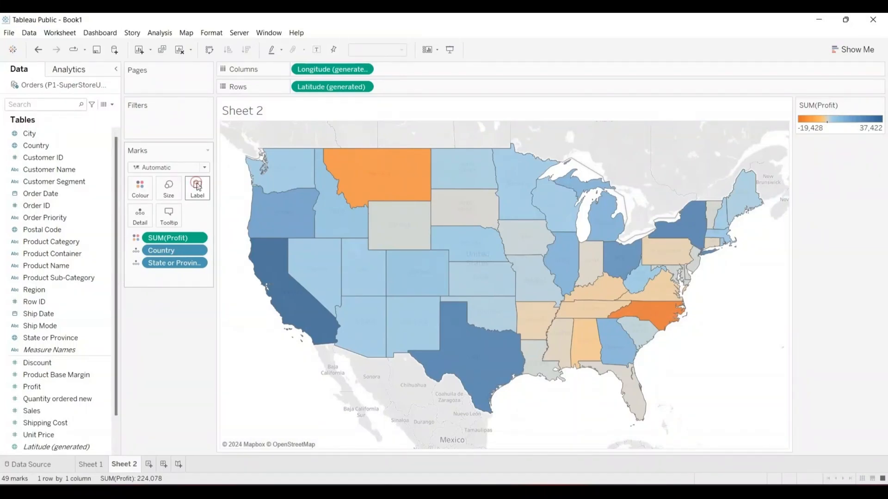
left_click(197, 186)
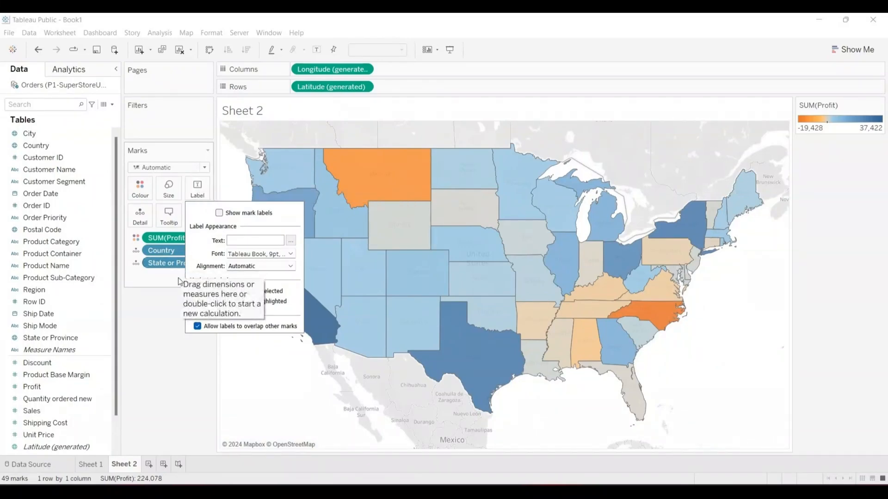
- Turn on mark labels so each state shows its profit, e.g. California 37,422
left_click(170, 307)
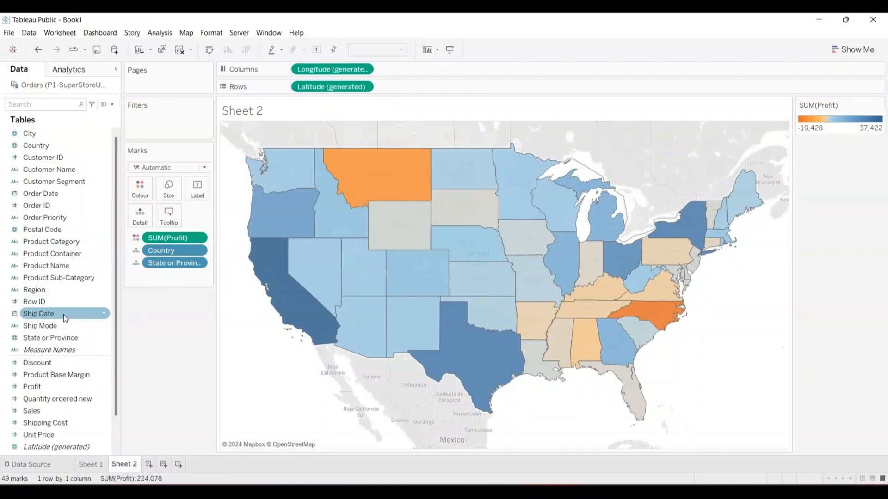
left_click(197, 188)
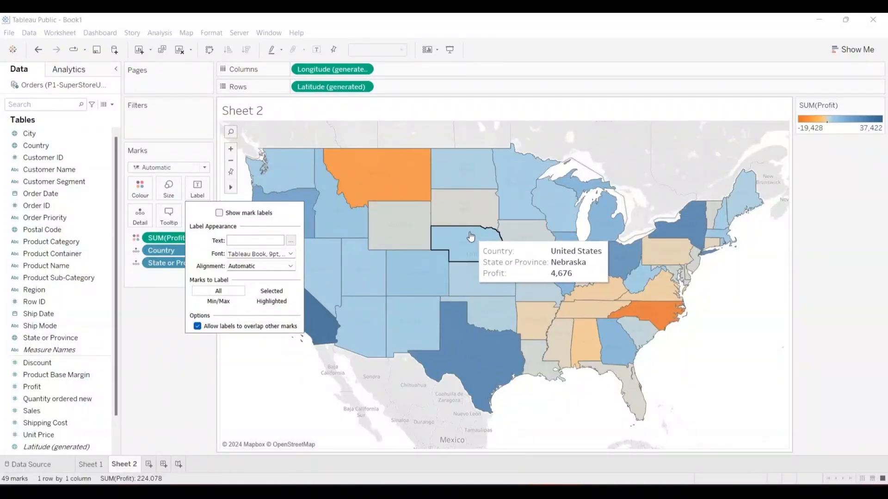
left_click(219, 213)
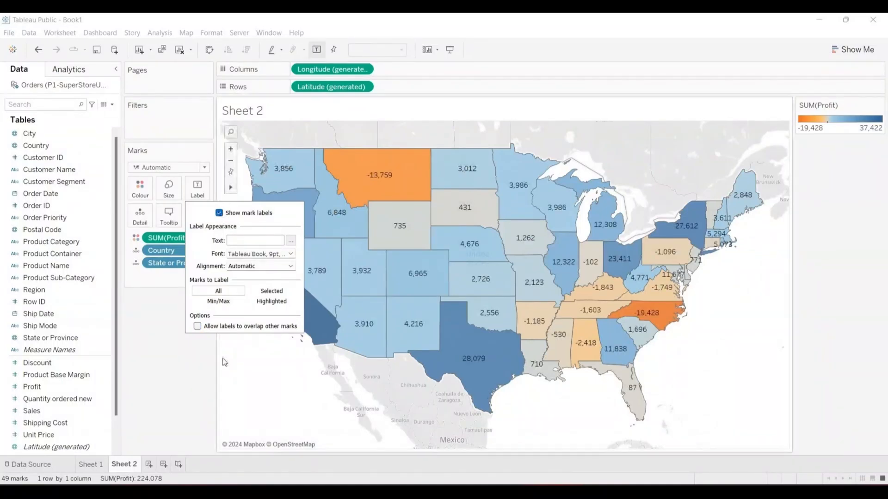
left_click(179, 359)
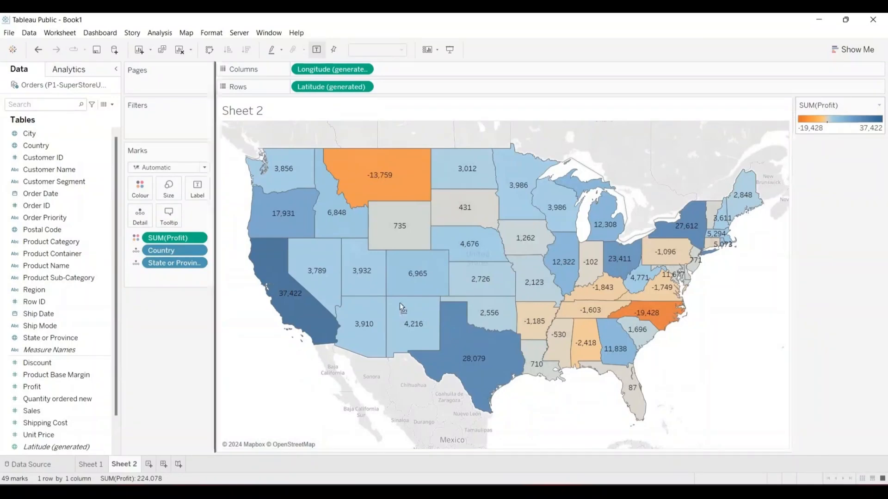
- Move the SUM(Profit) legend under the Marks card and replace the Sheet 2 title with COUNTRY BY PROFIT
left_click_drag(400, 302, 165, 332)
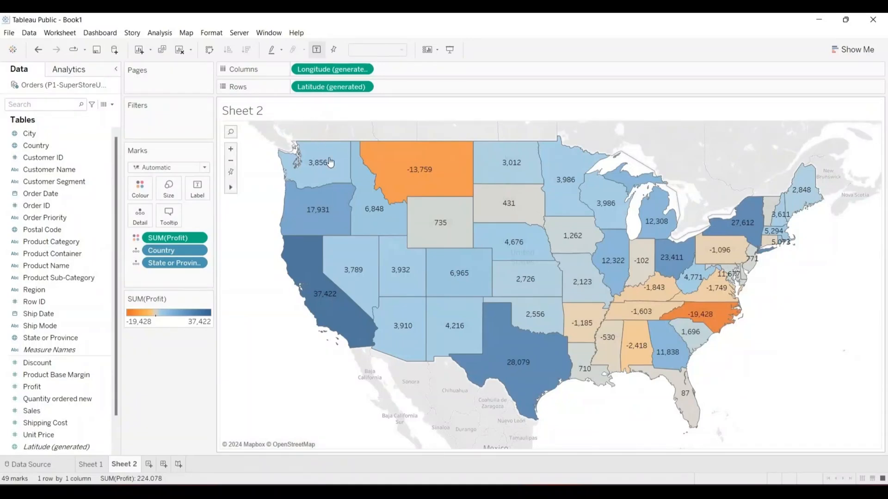
mouse_move(409, 171)
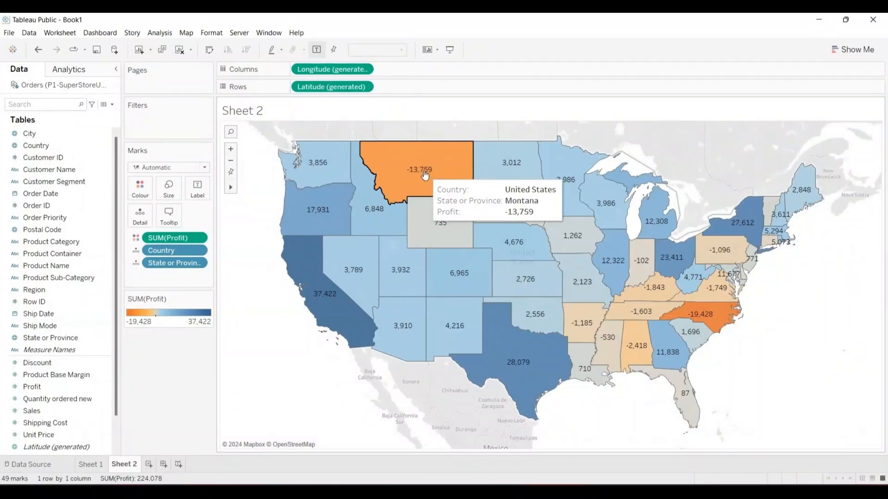
mouse_move(698, 312)
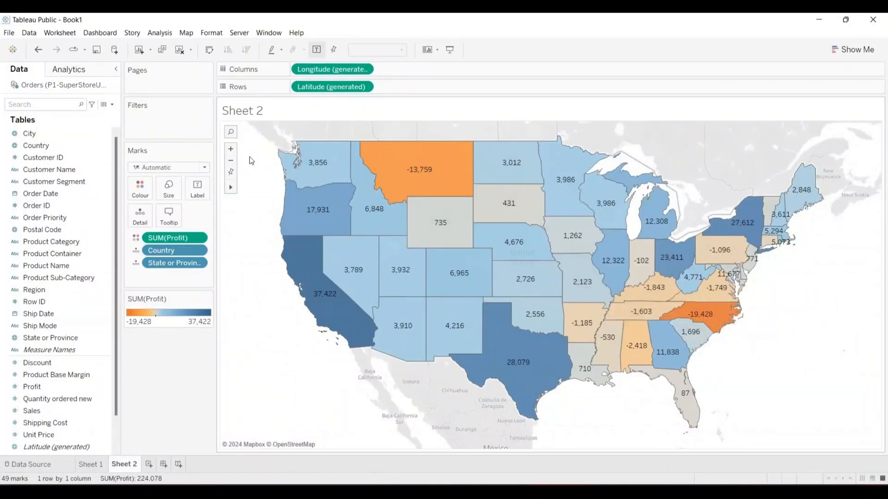
double_click(253, 111)
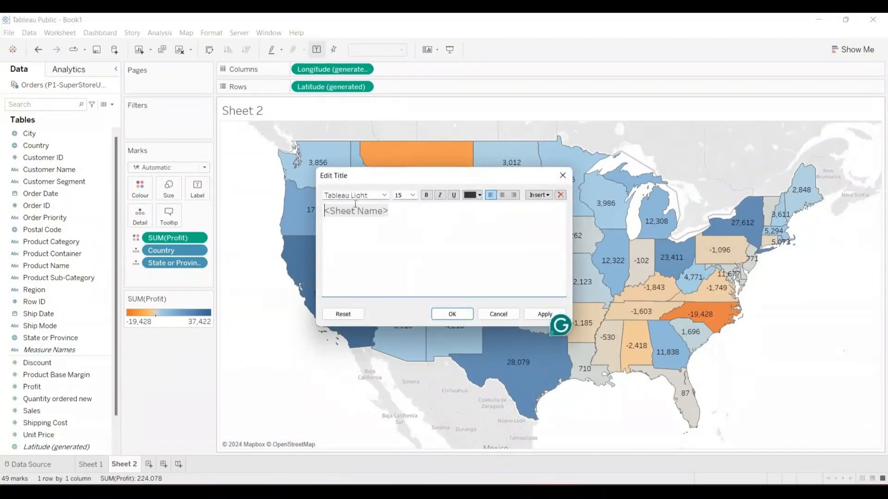
left_click(394, 212)
key("BackSpace")
key("BackSpace")
key("BackSpace")
key("BackSpace")
key("BackSpace")
key("BackSpace")
key("BackSpace")
key("BackSpace")
key("BackSpace")
key("BackSpace")
key("BackSpace")
key("BackSpace")
key("BackSpace")
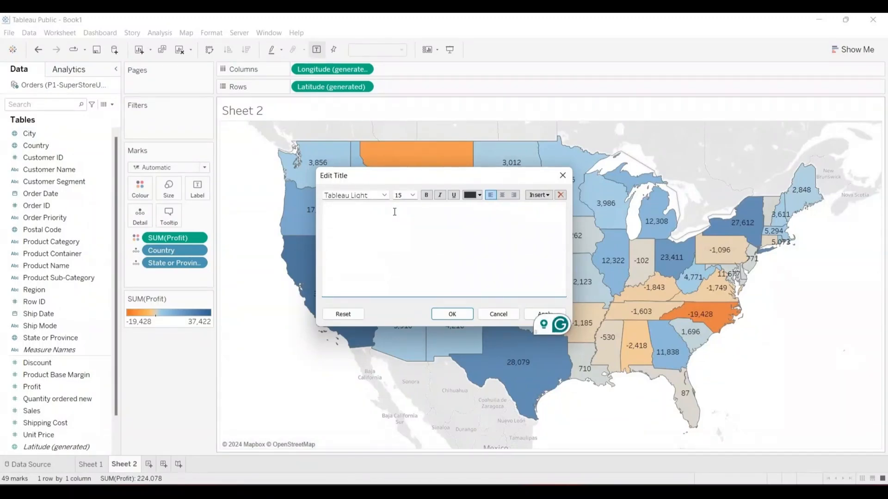
type("COUNTRY B")
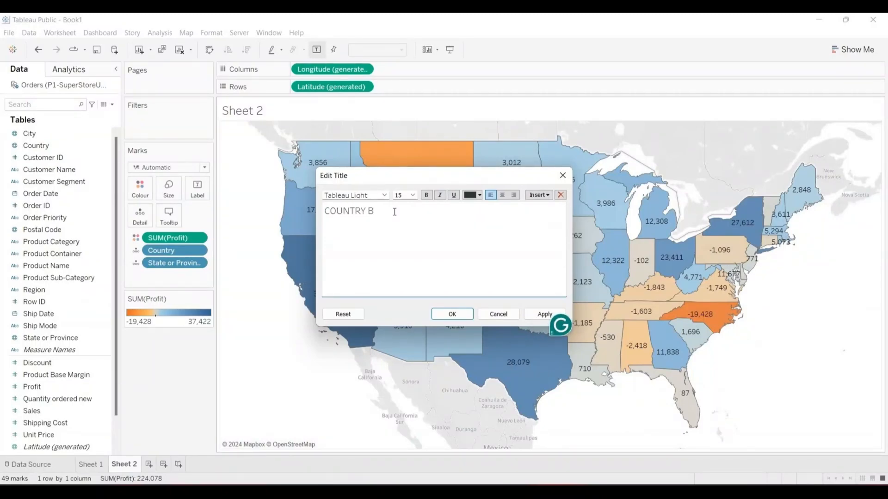
type("Y PROFIT")
key("shift+Left")
key("shift+Left")
key("shift+Left")
key("shift+Left")
key("shift+Left")
key("shift+Left")
key("shift+Left")
key("shift+Left")
key("shift+Left")
key("shift+Left")
key("shift+Left")
key("shift+Left")
key("shift+Left")
key("shift+Left")
key("shift+Left")
key("shift+Left")
key("shift+Left")
key("ctrl+c")
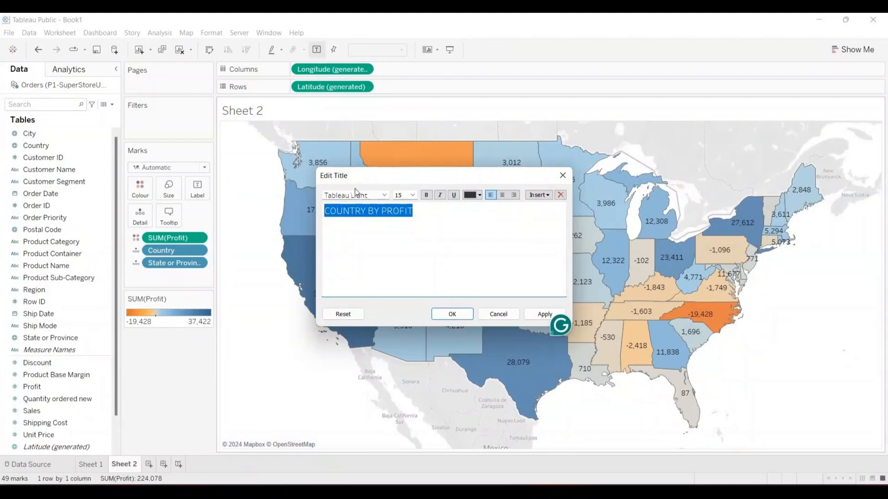
- Format the title in Tableau Bold, green, centred, size 16, and apply it
left_click(385, 196)
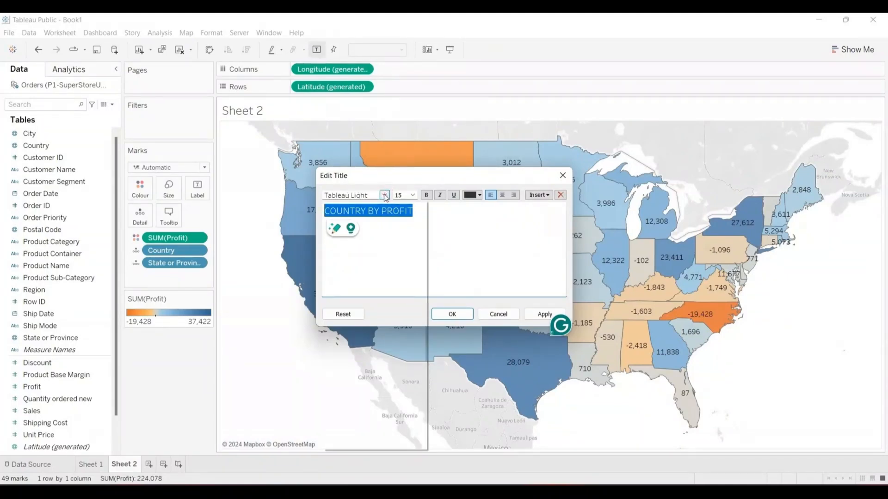
left_click(436, 212)
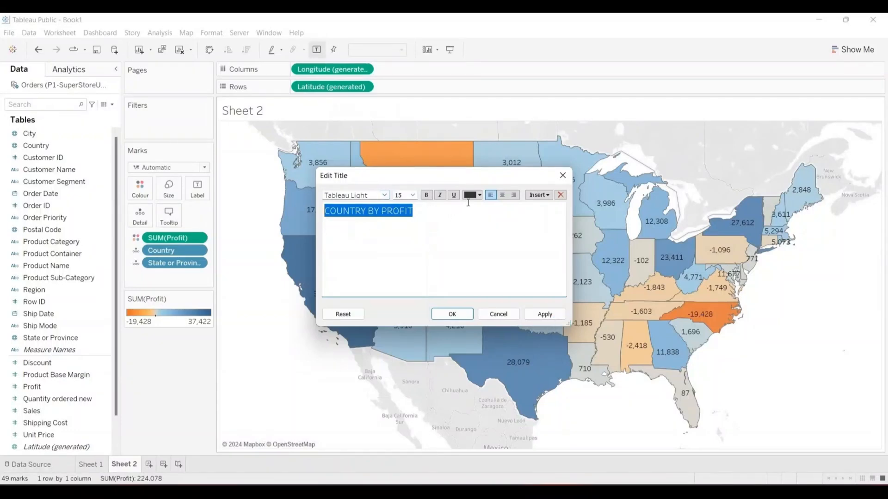
left_click(384, 195)
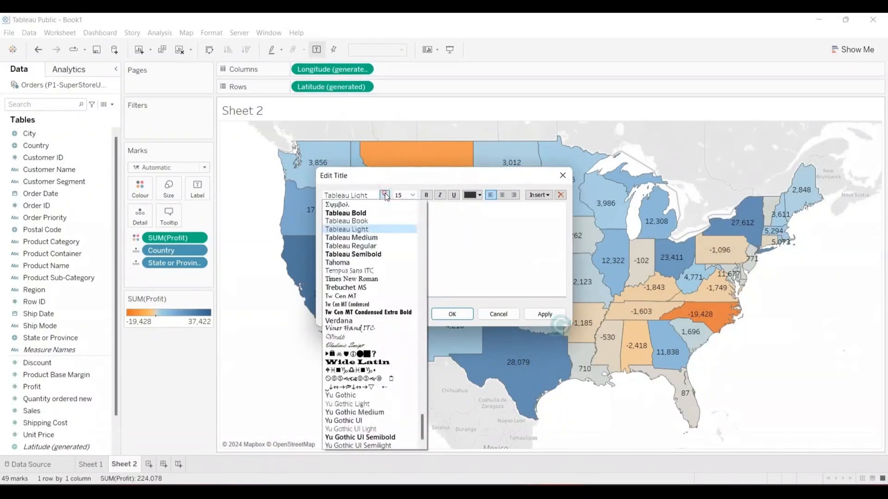
left_click(363, 213)
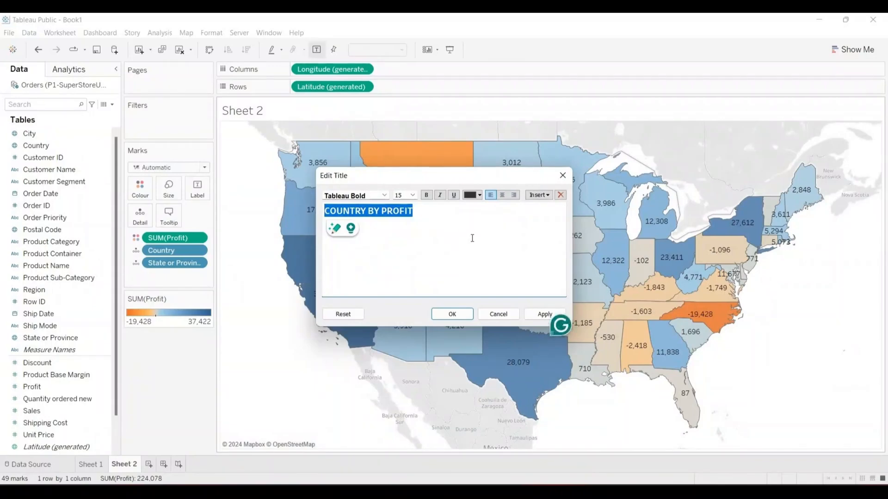
left_click(470, 196)
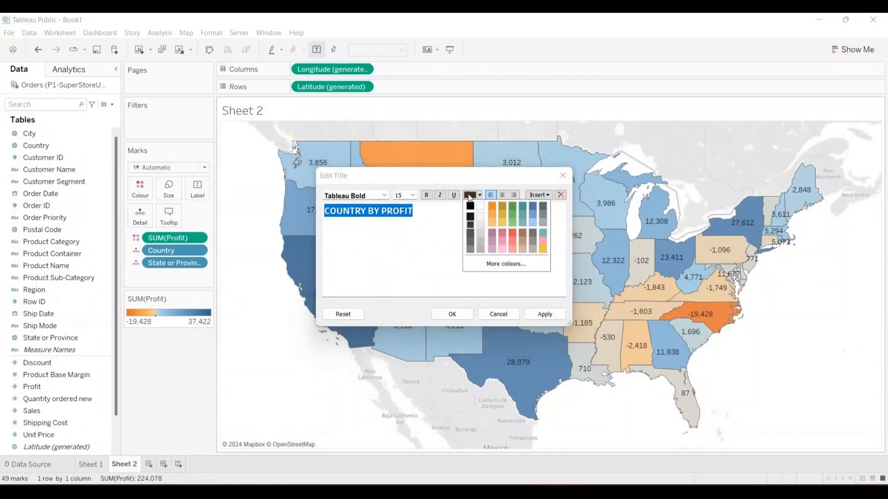
left_click(511, 205)
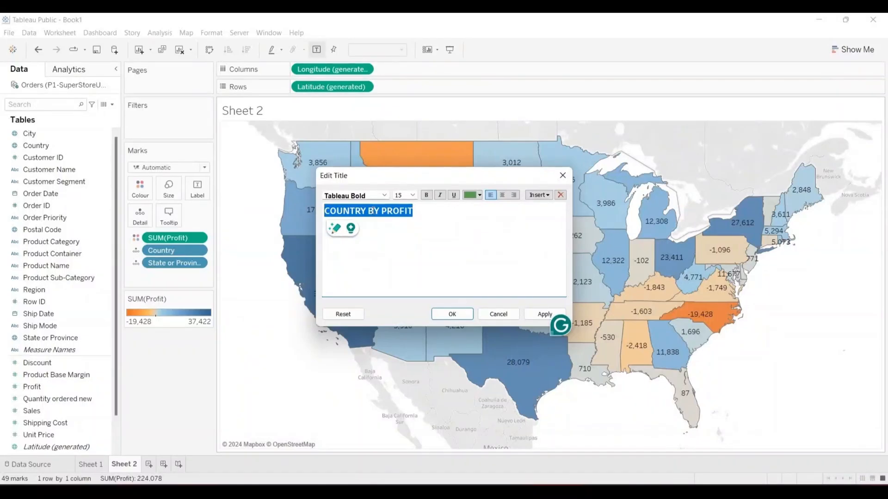
left_click(502, 195)
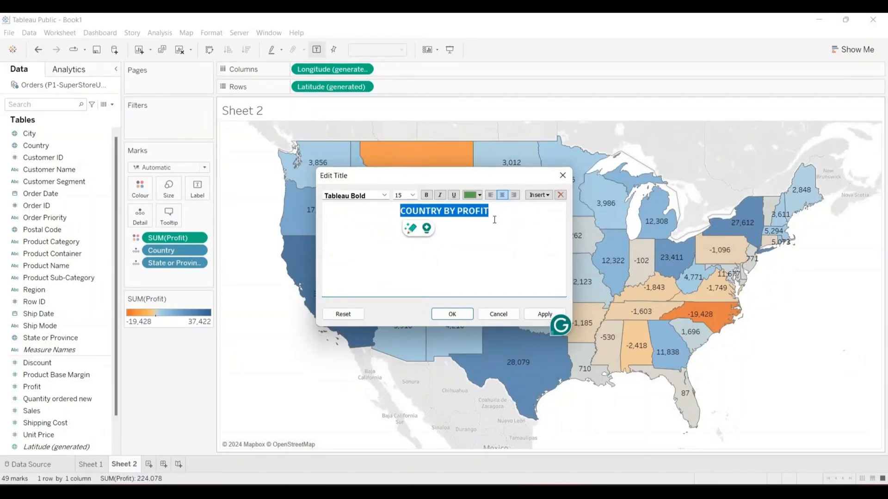
left_click(412, 195)
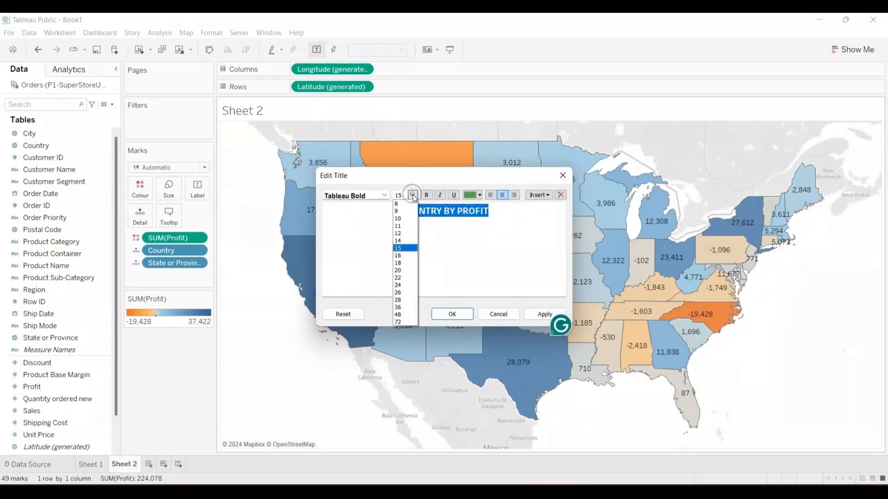
left_click(398, 256)
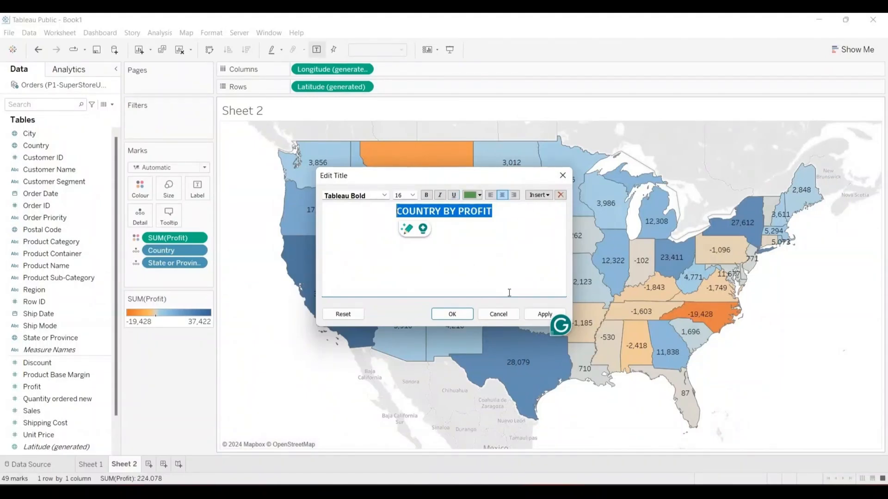
left_click(541, 315)
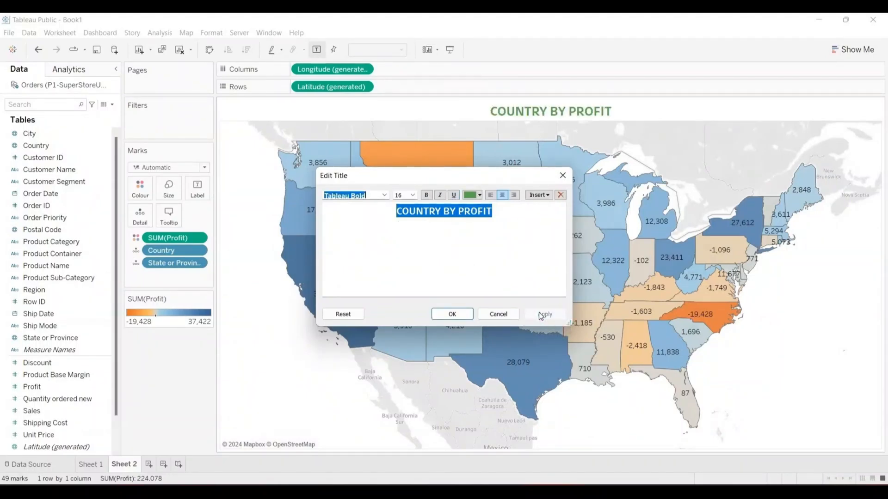
left_click(452, 314)
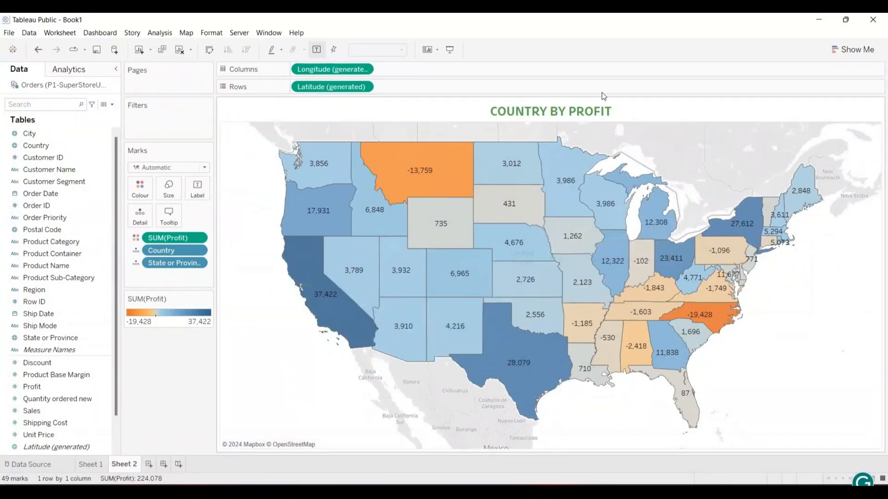
- Reopen the title editor, select the COUNTRY BY PROFIT text, and close it unchanged
double_click(580, 114)
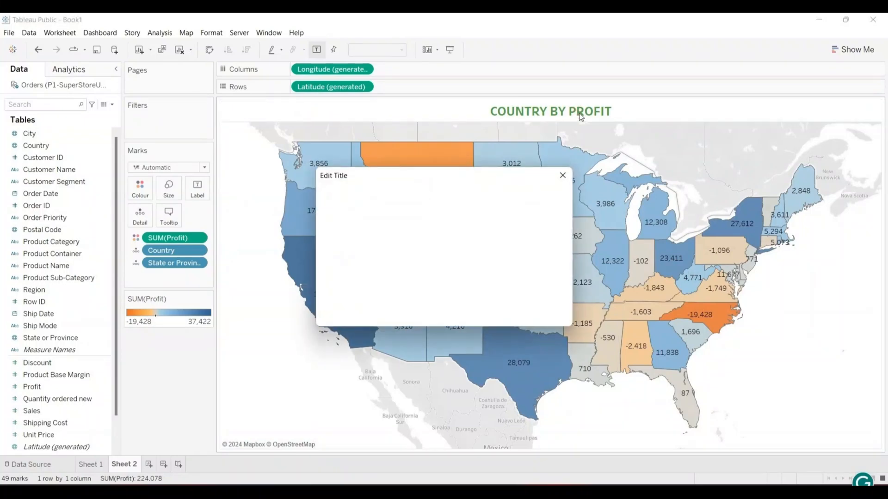
left_click(485, 211)
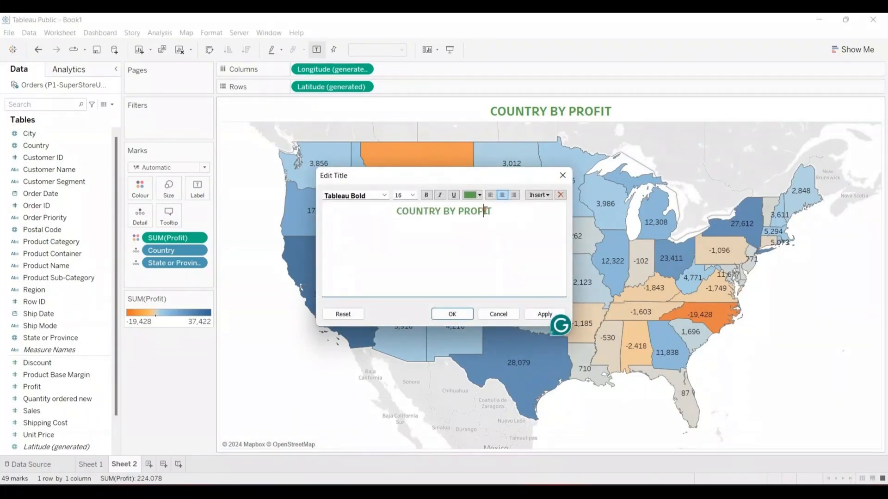
left_click_drag(486, 211, 491, 211)
left_click_drag(485, 211, 408, 211)
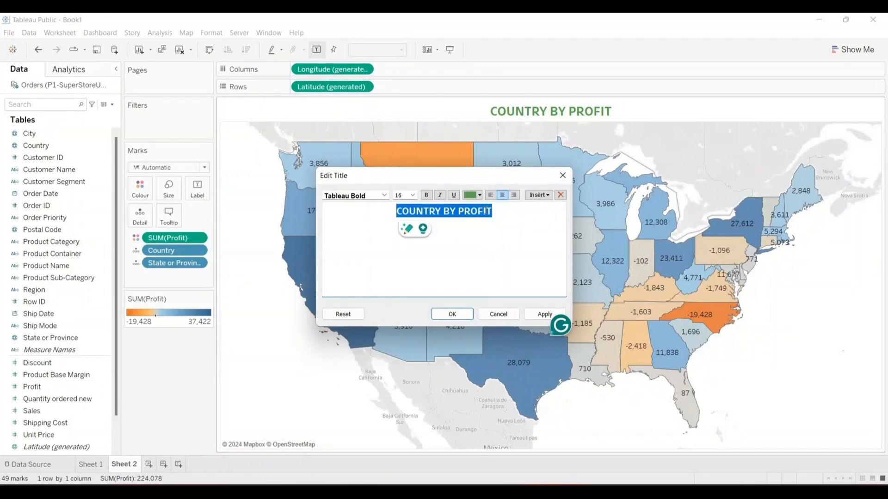
left_click(461, 315)
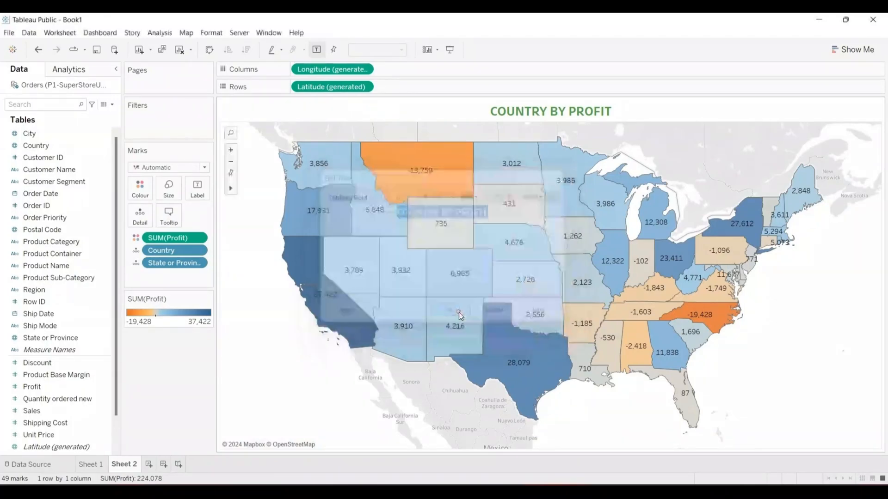
- Paste COUNTRY BY PROFIT as the new name of the Sheet 2 worksheet tab
double_click(126, 466)
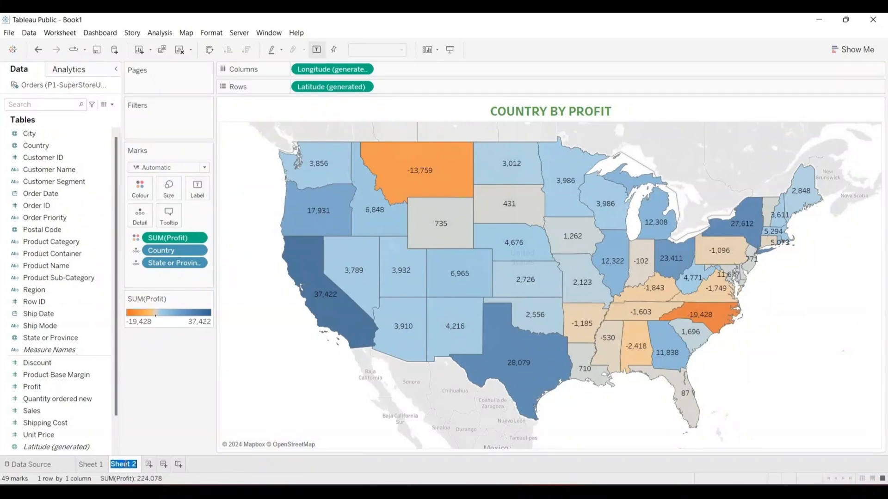
key("ctrl+v")
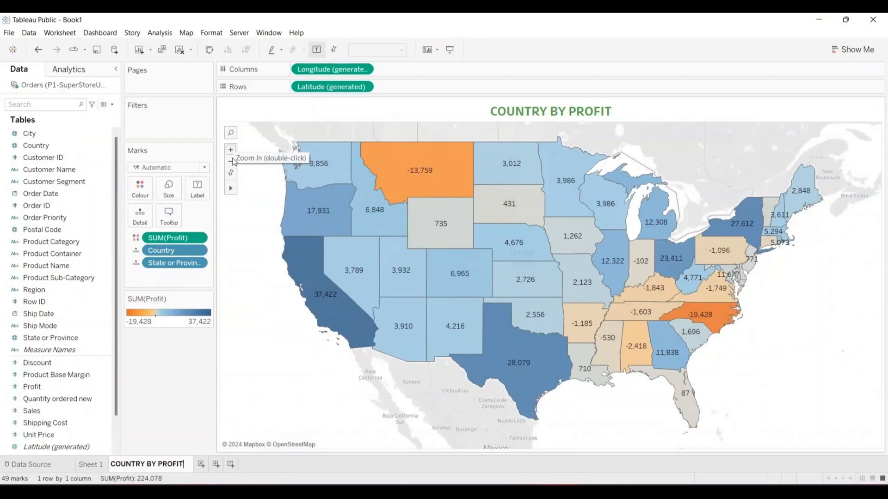
mouse_move(237, 191)
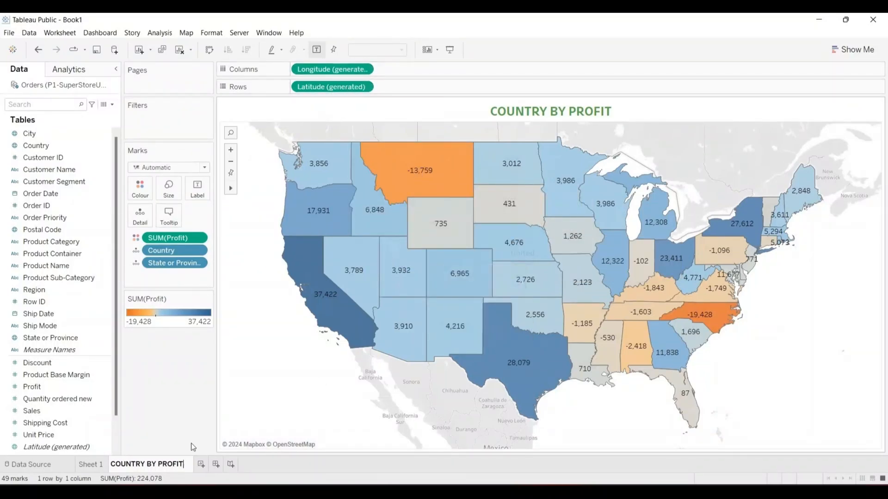
- Switch to Sheet 1 and retitle it COUNTRY BY SALES, fixing the COUNTYR typo
left_click(91, 464)
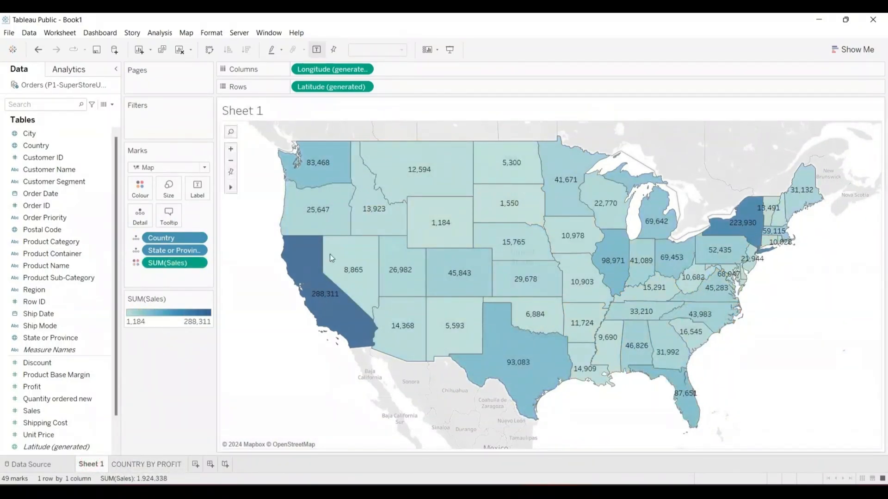
double_click(308, 111)
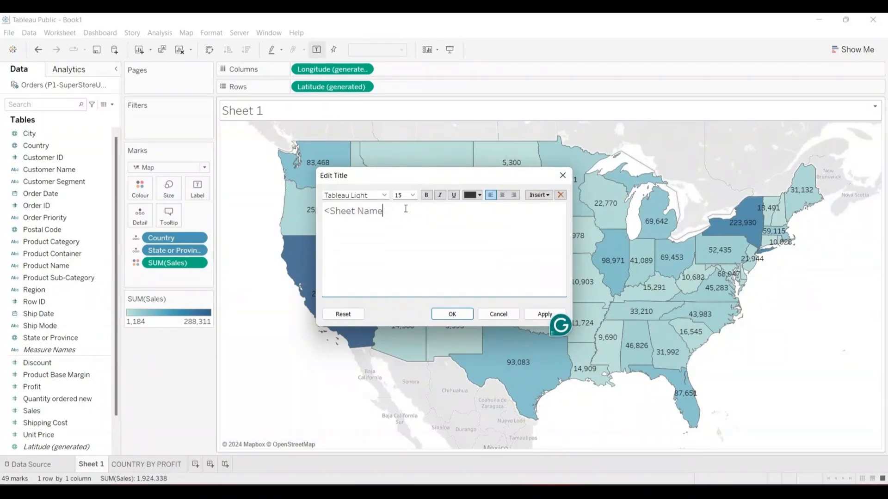
key("BackSpace")
key("BackSpace")
key("BackSpace")
key("BackSpace")
key("BackSpace")
key("BackSpace")
key("BackSpace")
key("BackSpace")
key("BackSpace")
key("BackSpace")
key("BackSpace")
key("BackSpace")
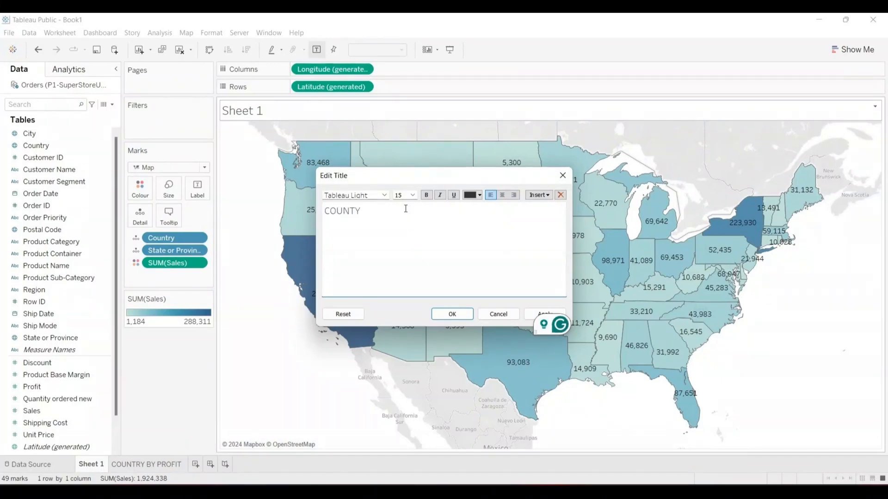
type("B")
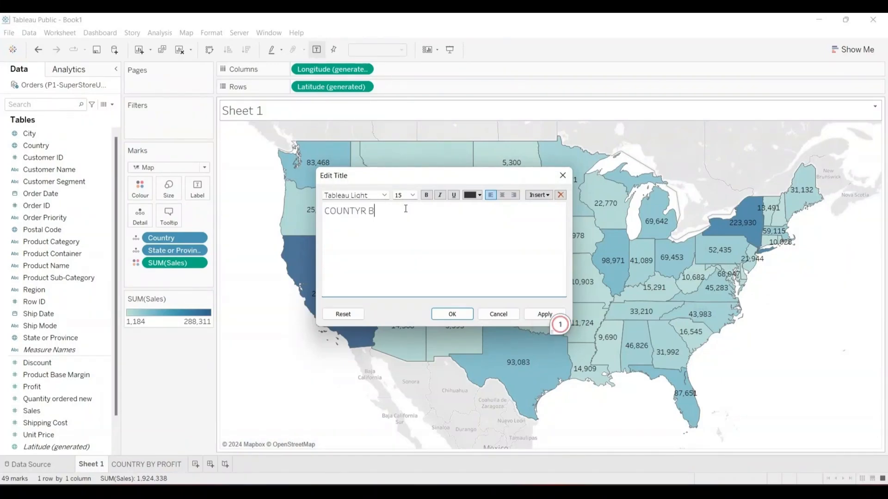
type("Y SALES")
mouse_move(354, 215)
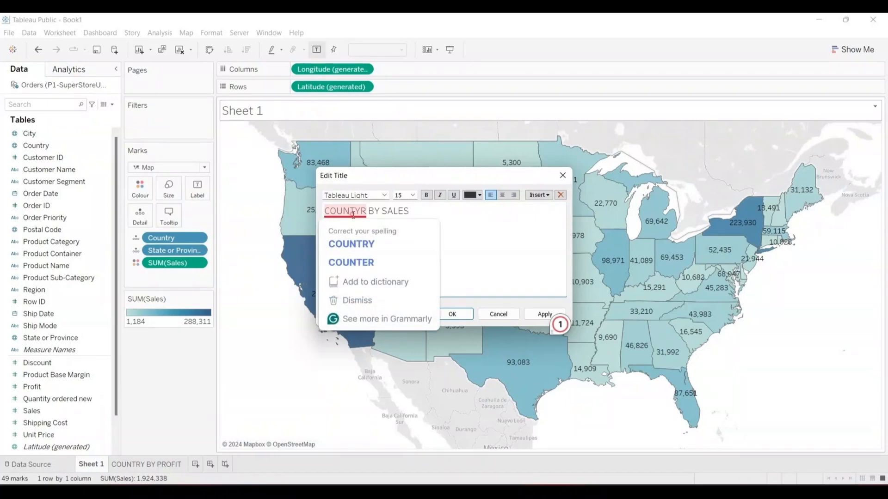
left_click(357, 240)
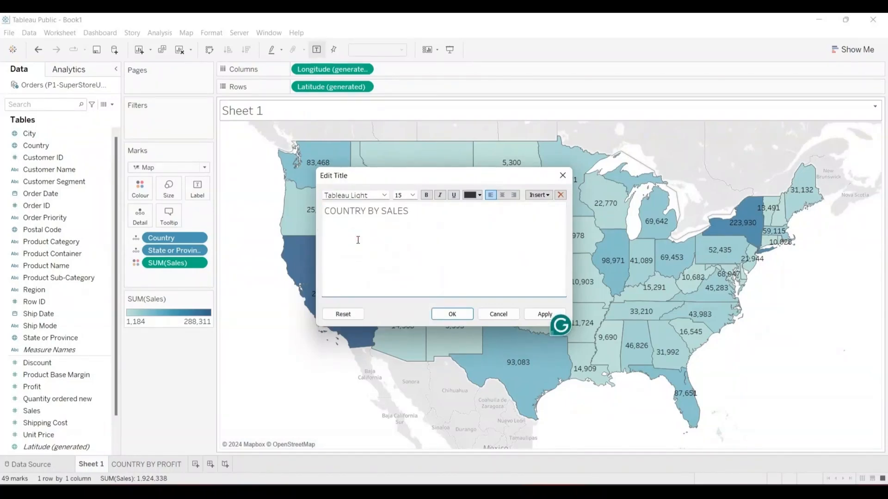
- Make the sales title bold, italic, size 16, centred, in Tableau Bold font
left_click(422, 215)
key("shift+Left")
key("shift+Left")
key("shift+Left")
key("shift+Left")
key("shift+Left")
key("shift+Left")
key("shift+Left")
key("shift+Left")
key("shift+Left")
key("shift+Left")
key("shift+Left")
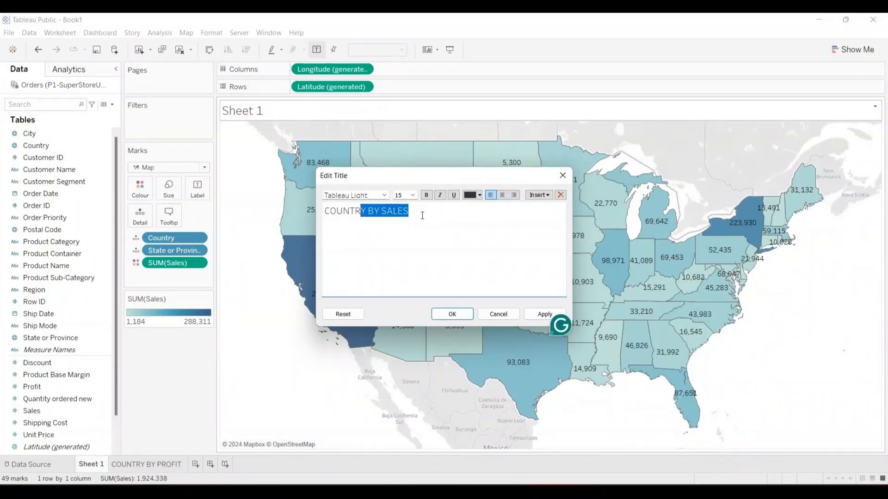
key("shift+Left")
key("shift+Left")
key("shift+Left")
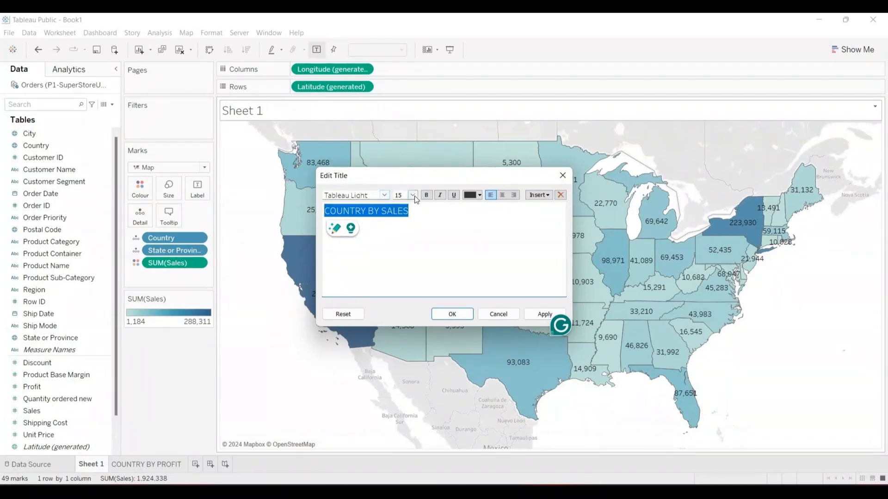
left_click(427, 196)
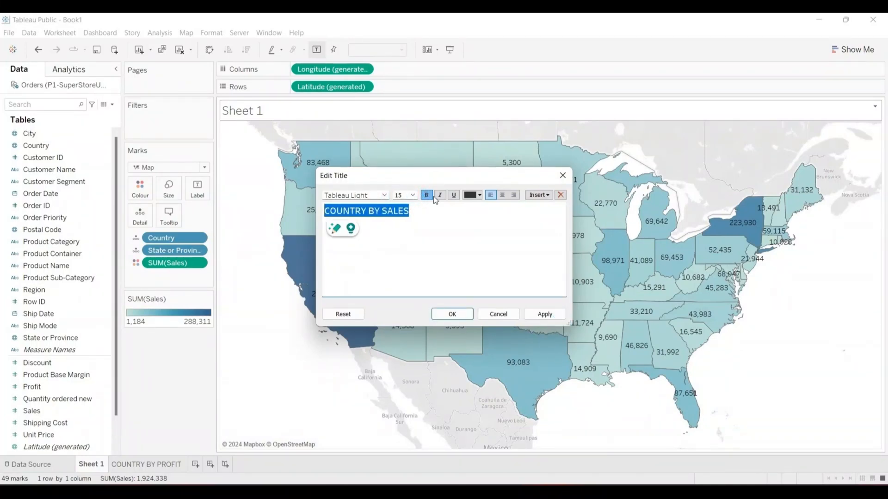
left_click(440, 195)
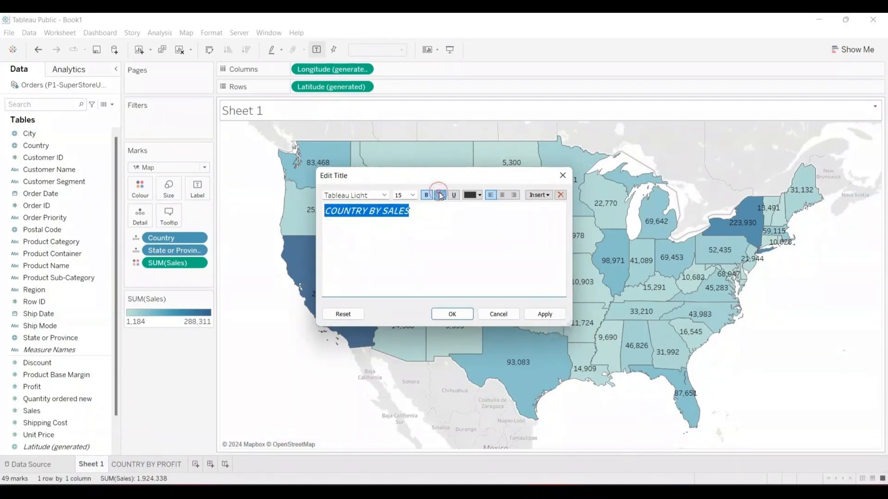
left_click(413, 195)
left_click(403, 254)
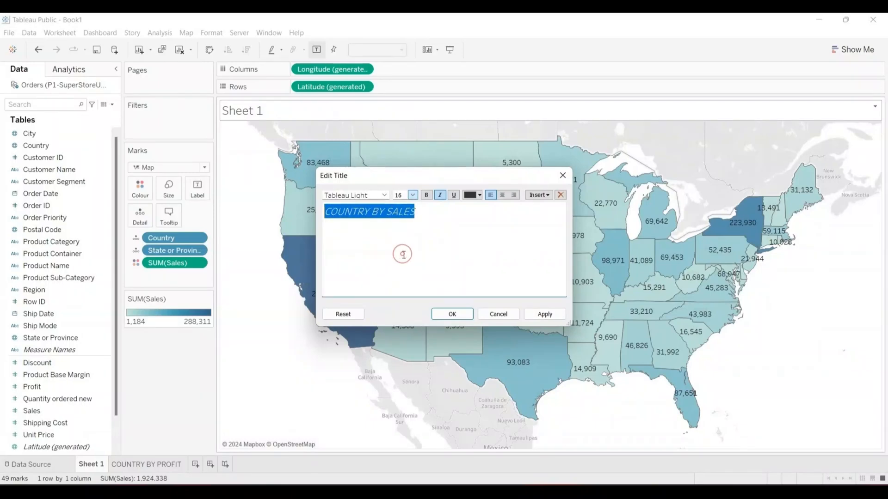
left_click(502, 196)
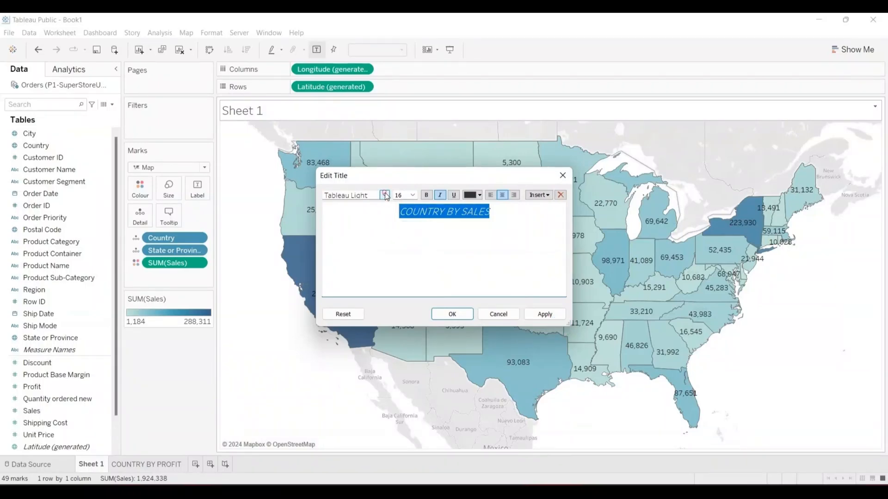
left_click(385, 196)
left_click(370, 215)
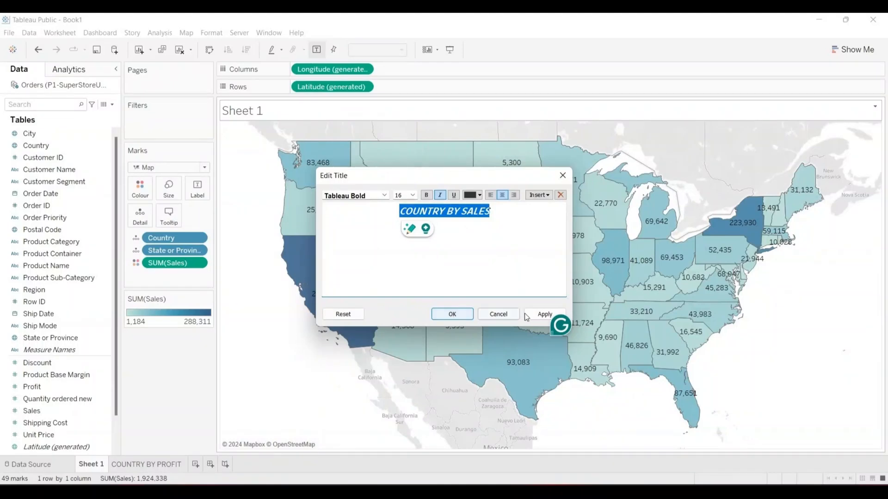
left_click(455, 314)
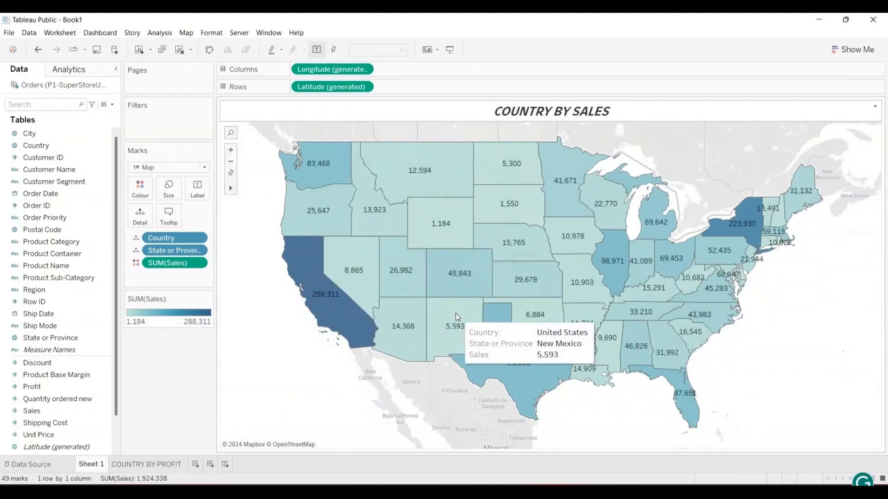
- Remove the italic from the COUNTRY BY SALES title and colour it orange
double_click(593, 109)
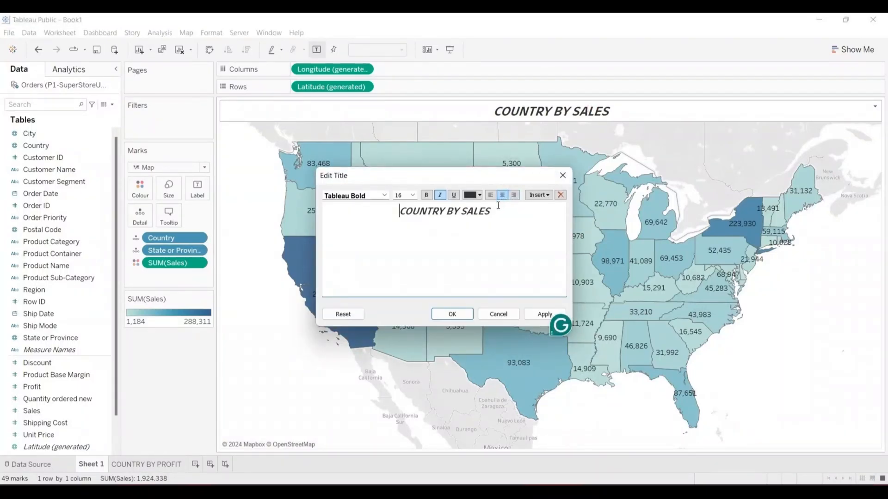
key("ctrl+a")
key("ctrl+c")
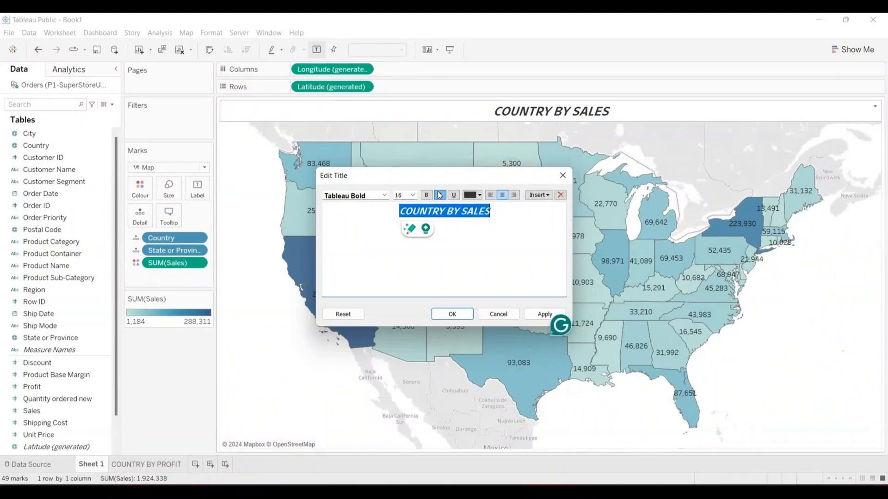
left_click(440, 195)
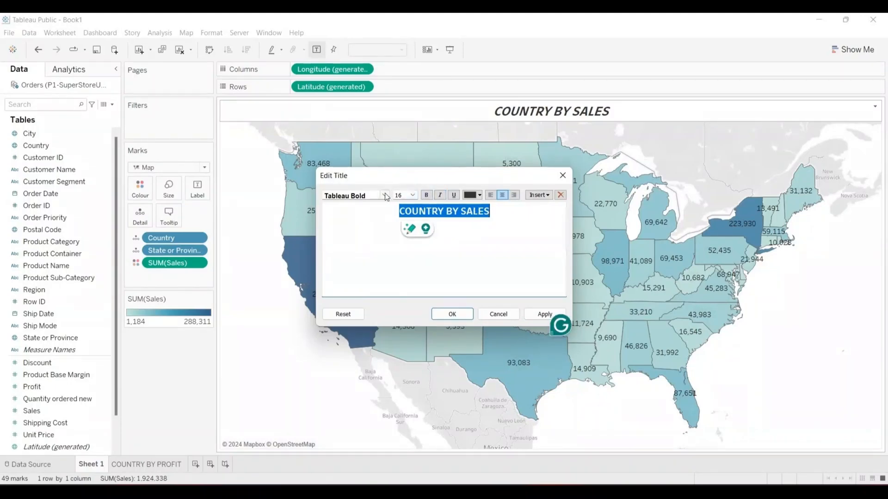
left_click(472, 195)
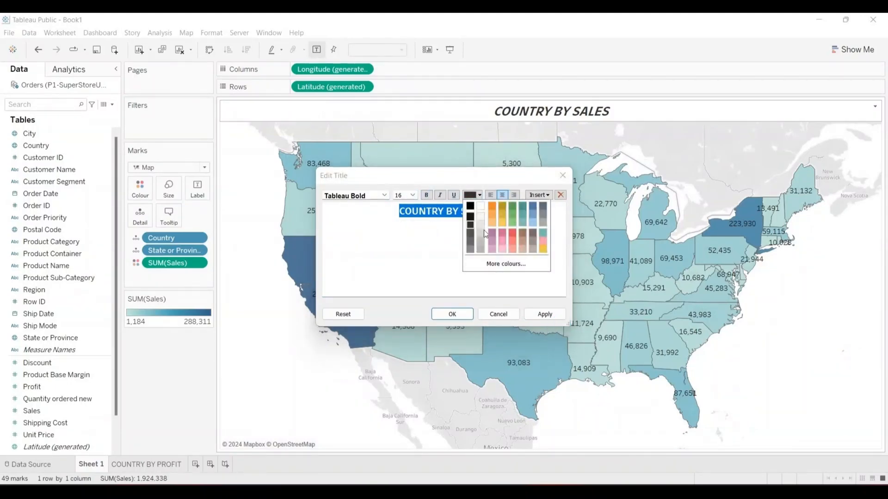
left_click(492, 208)
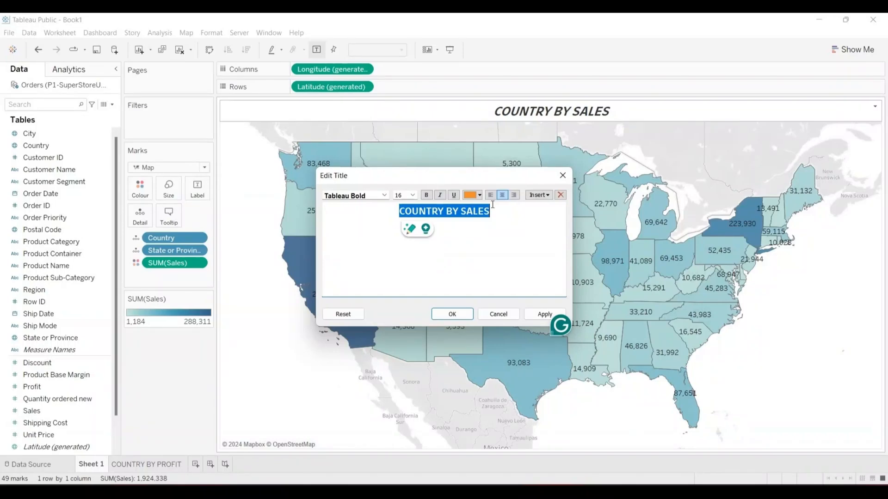
left_click(466, 314)
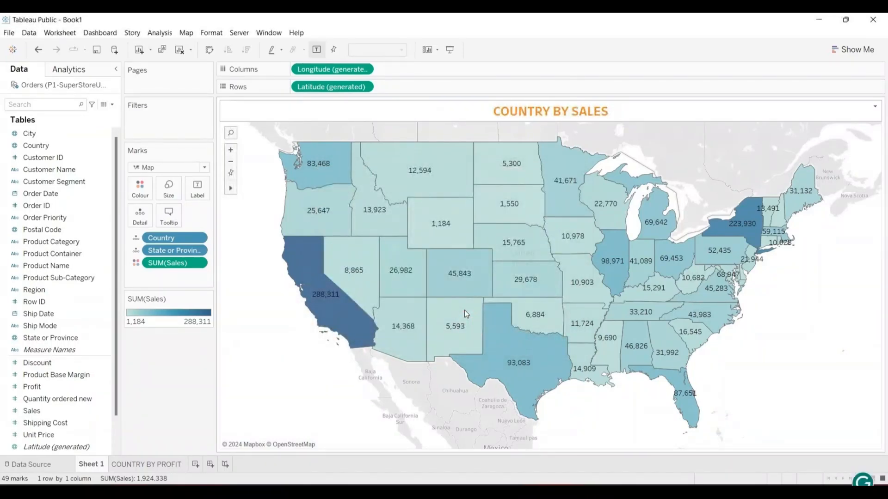
- Paste COUNTRY BY SALES as the new name of the Sheet 1 worksheet tab
double_click(96, 465)
key("ctrl+v")
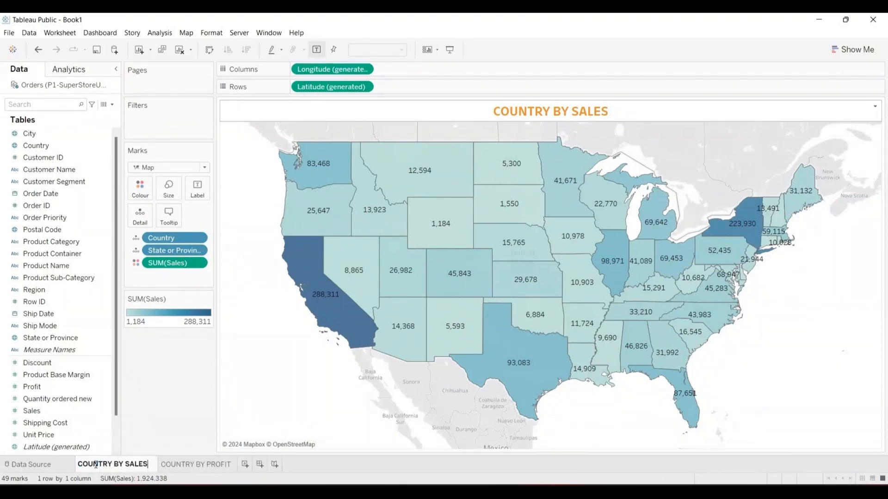
left_click(292, 396)
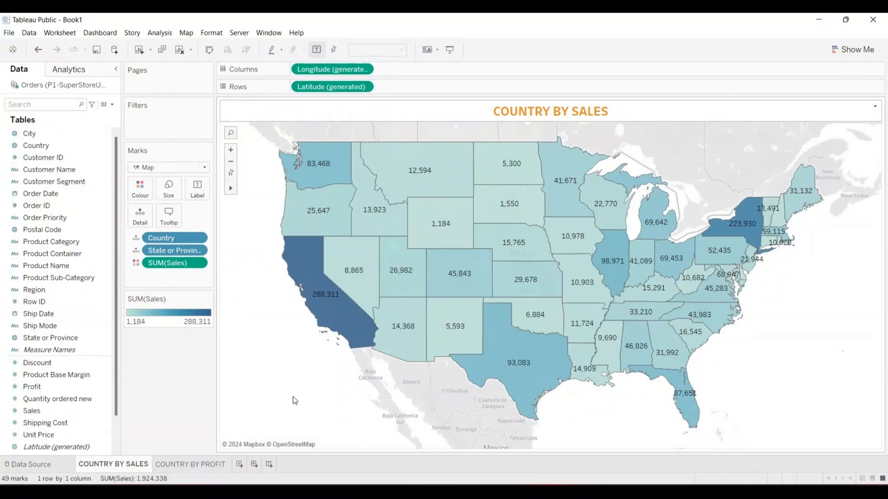
left_click(240, 463)
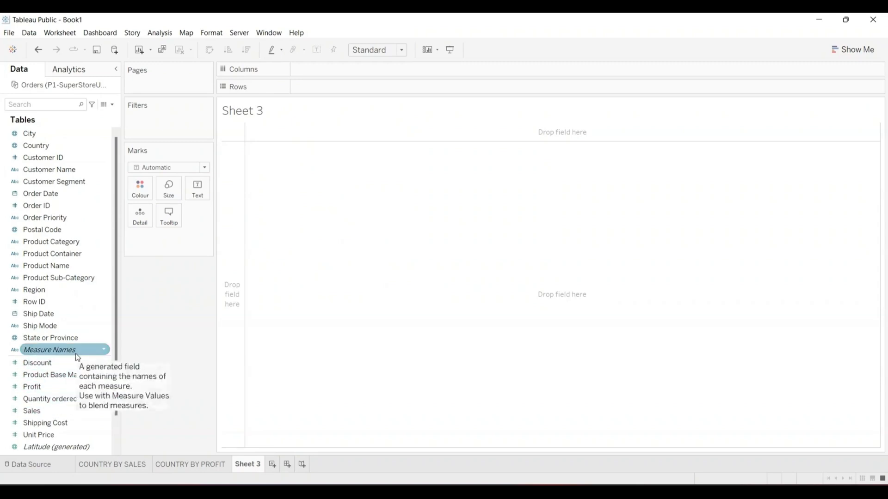
left_click(57, 183)
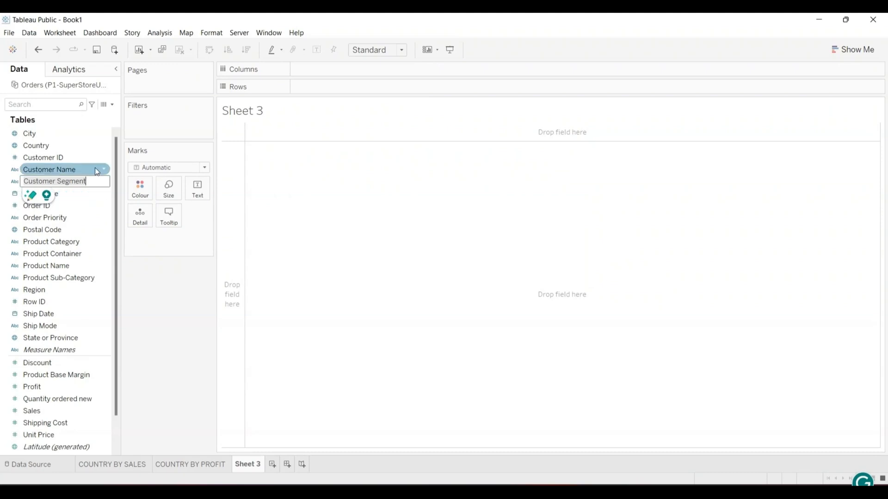
key("Return")
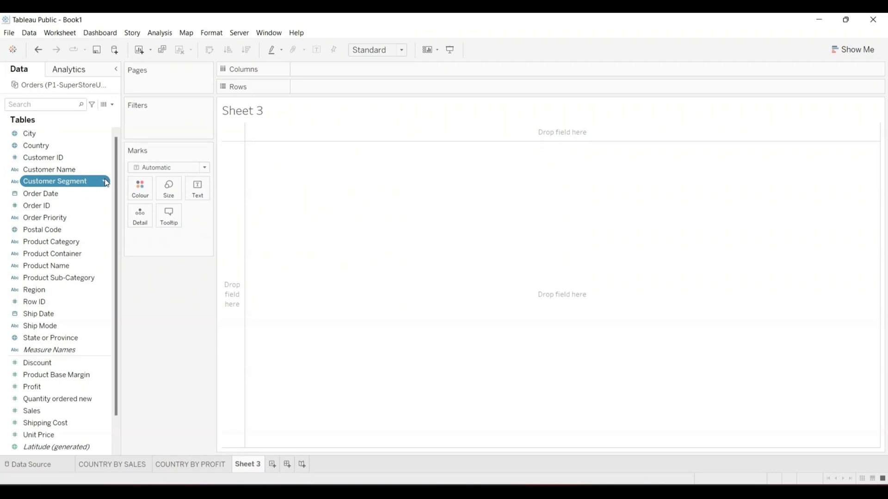
left_click(106, 181)
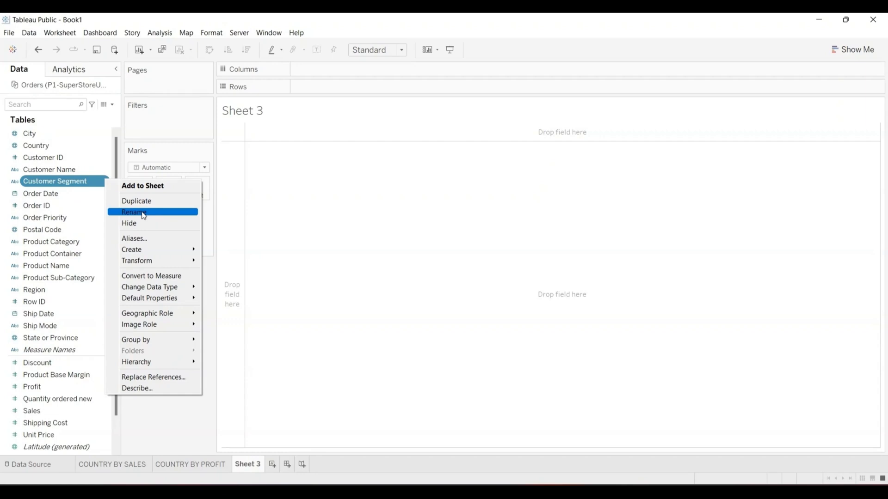
left_click(105, 157)
right_click(108, 157)
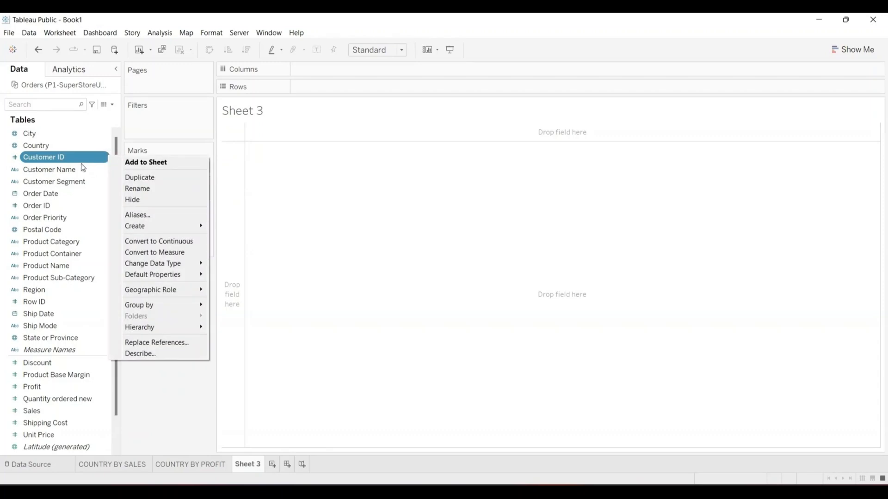
left_click(64, 182)
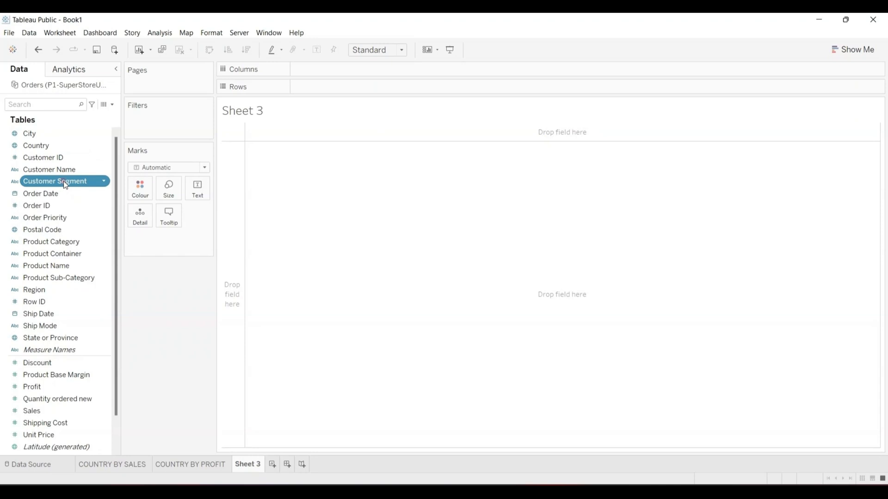
- Build a Sheet 3 text table of SUM(Quantity ordered new) for each Customer Segment row
left_click_drag(63, 181, 366, 88)
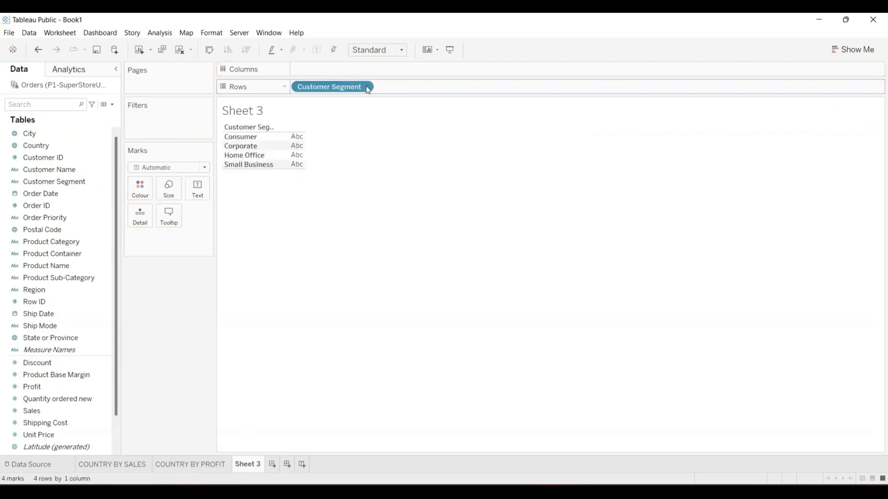
left_click(253, 139)
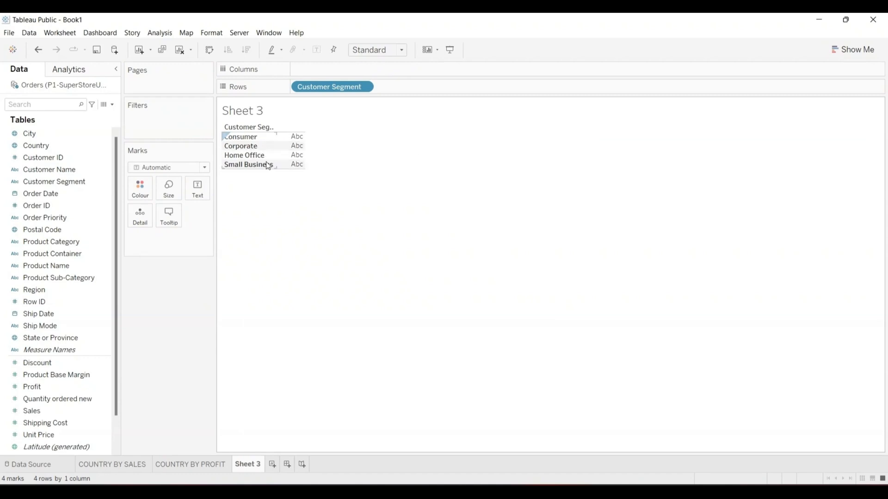
left_click(268, 182)
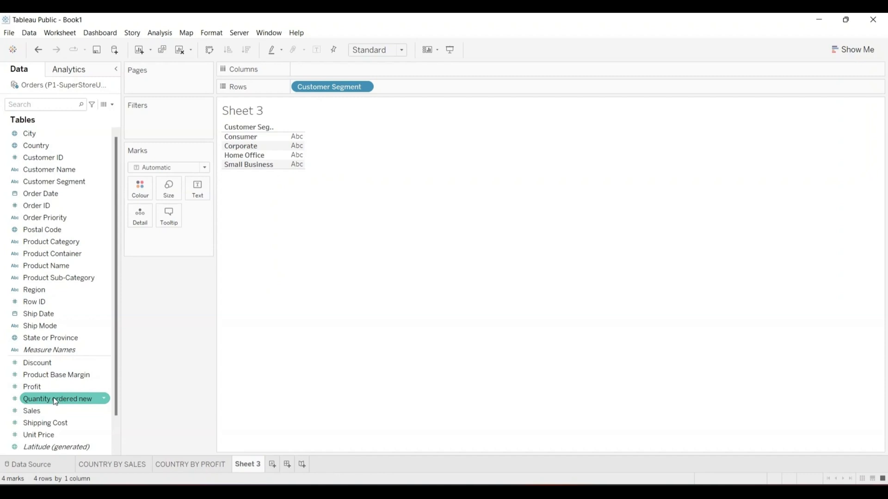
left_click_drag(58, 395, 199, 194)
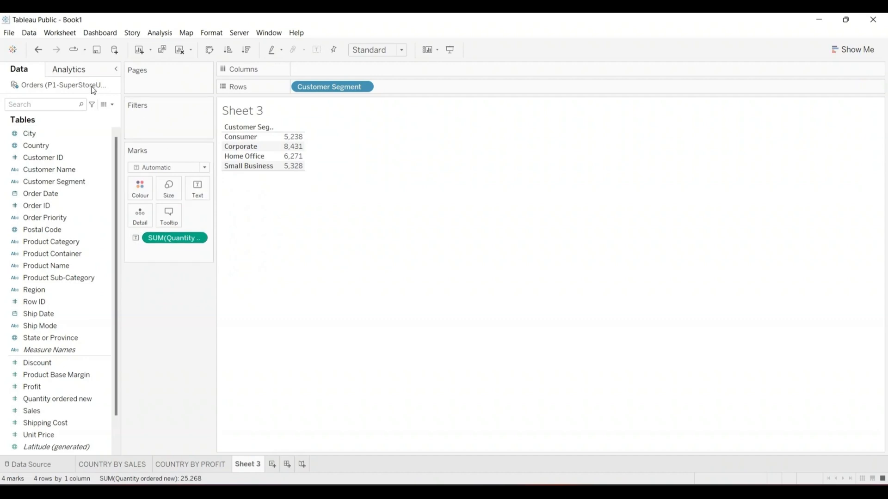
left_click(38, 51)
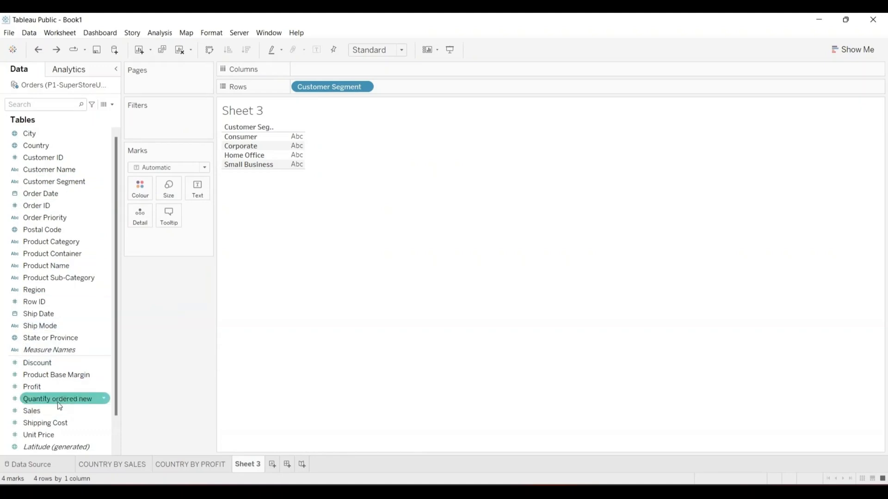
left_click_drag(60, 401, 299, 145)
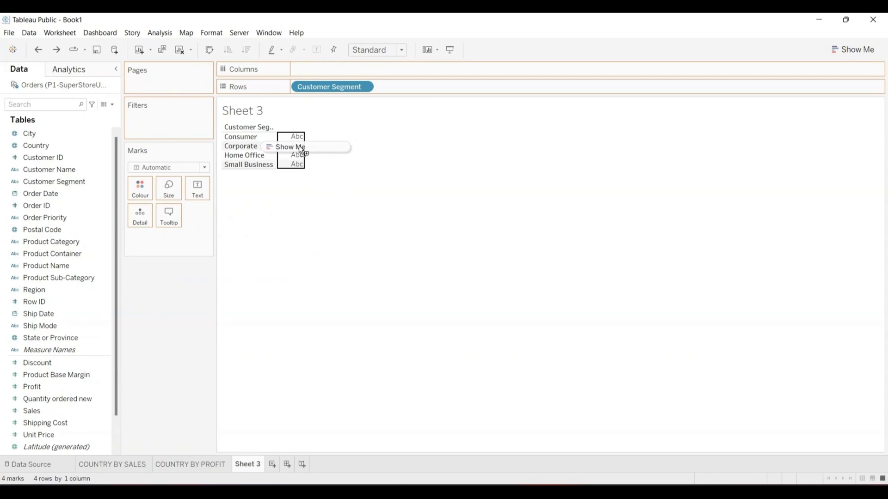
mouse_move(299, 145)
left_mouse_down()
mouse_move(581, 118)
mouse_move(837, 48)
mouse_move(441, 168)
mouse_move(357, 150)
mouse_move(297, 158)
left_mouse_up()
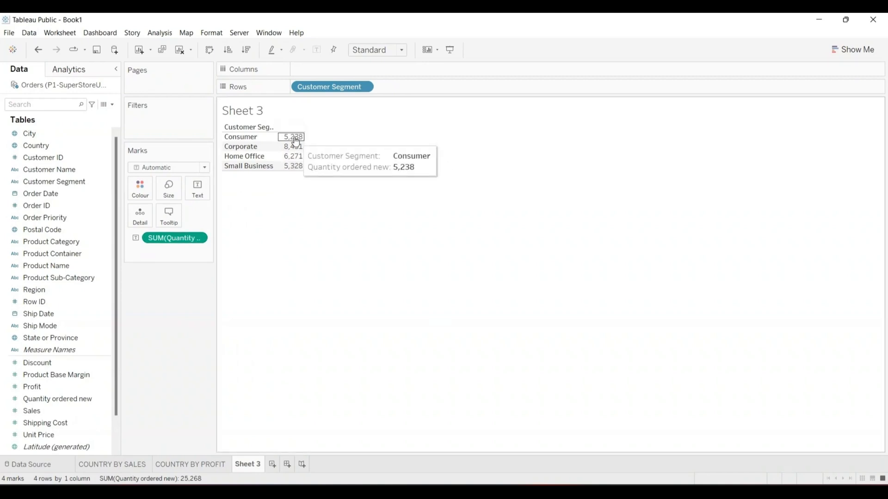
- Replace the table with SUM(Quantity ordered new) bars per segment, swapped to stand vertically
left_click(39, 51)
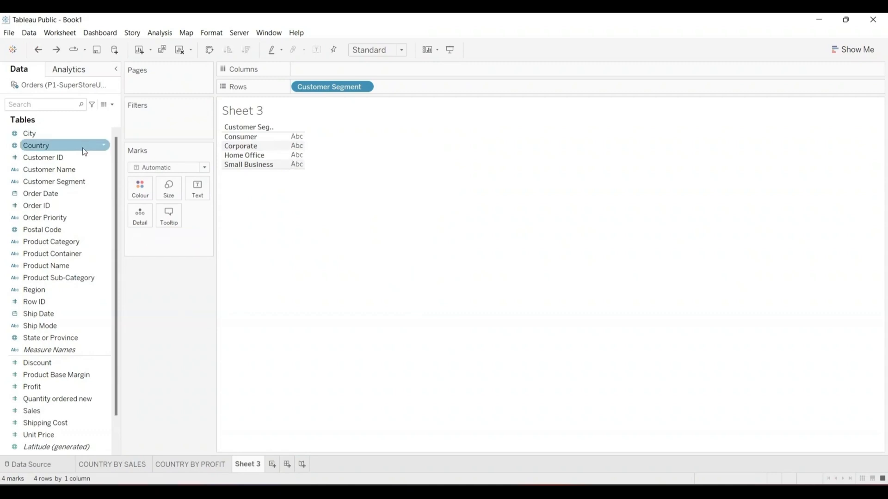
mouse_move(56, 397)
left_mouse_down()
mouse_move(211, 314)
mouse_move(329, 215)
mouse_move(346, 86)
mouse_move(337, 70)
left_mouse_up()
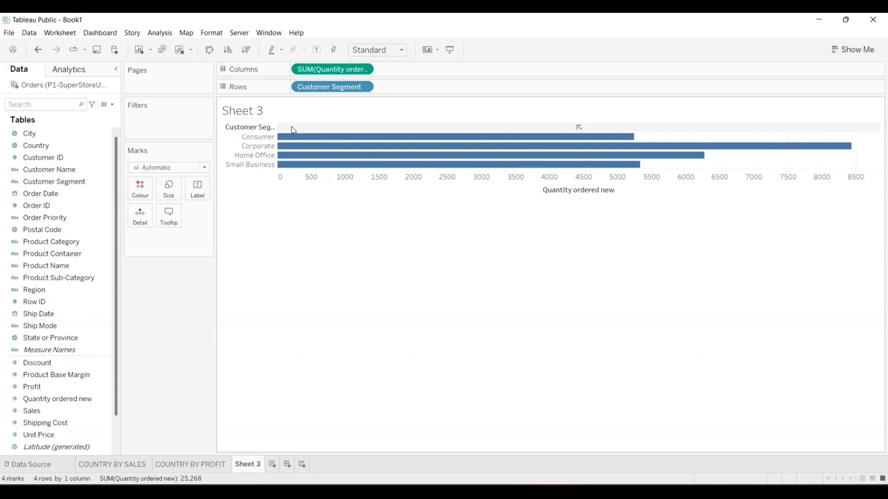
left_click(210, 50)
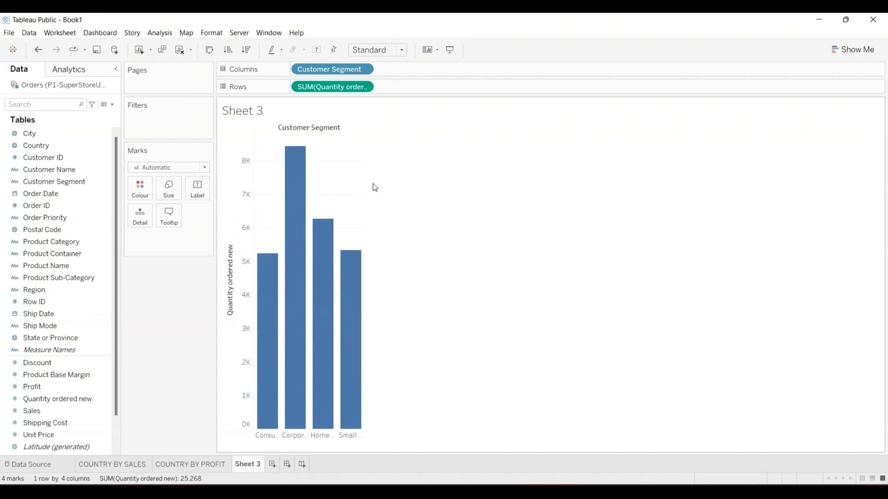
- Tune the bar width with Ctrl+Right/Left and stretch the chart wider to the right
key("ctrl+Right")
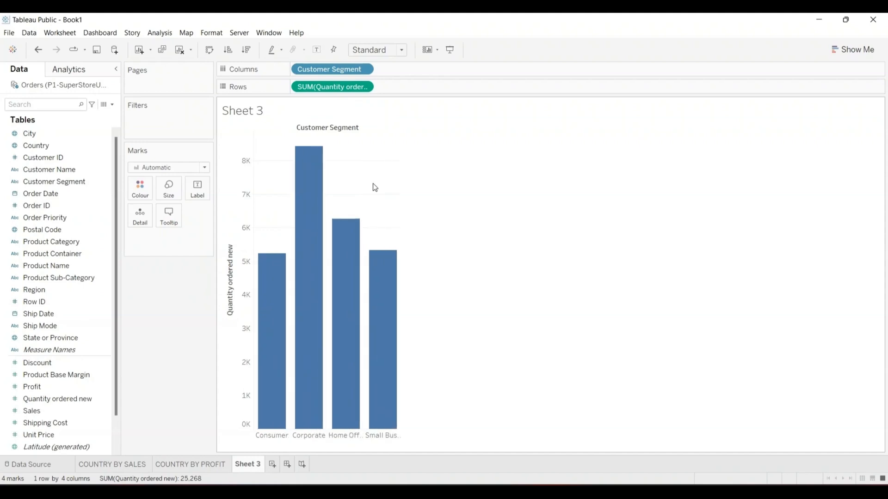
key("ctrl+Right")
key("ctrl+Right")
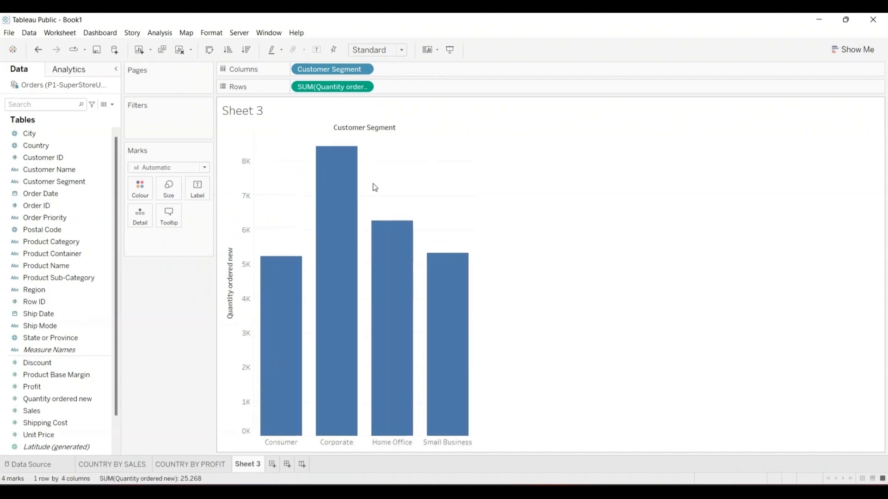
key("ctrl+Right")
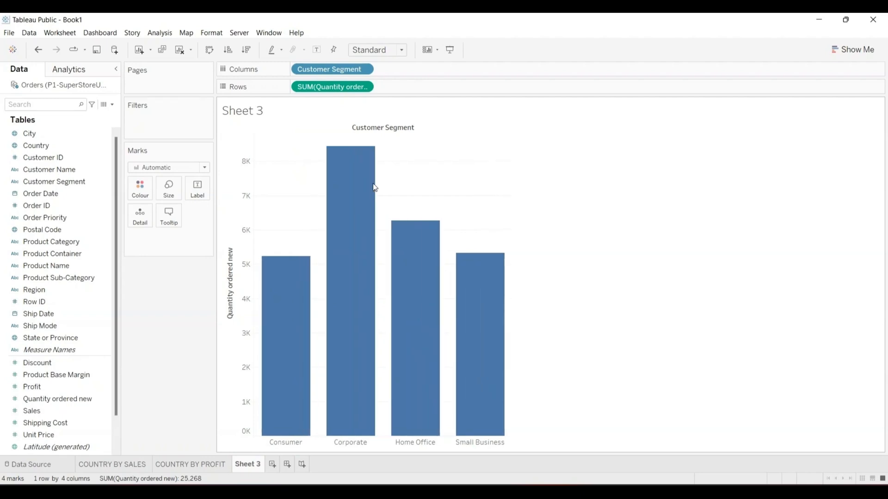
key("ctrl+Left")
key("ctrl+Left")
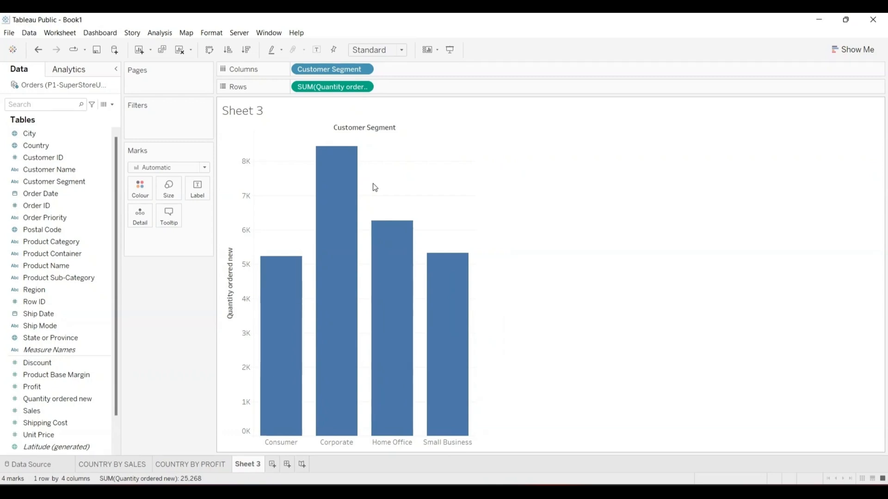
key("ctrl+Left")
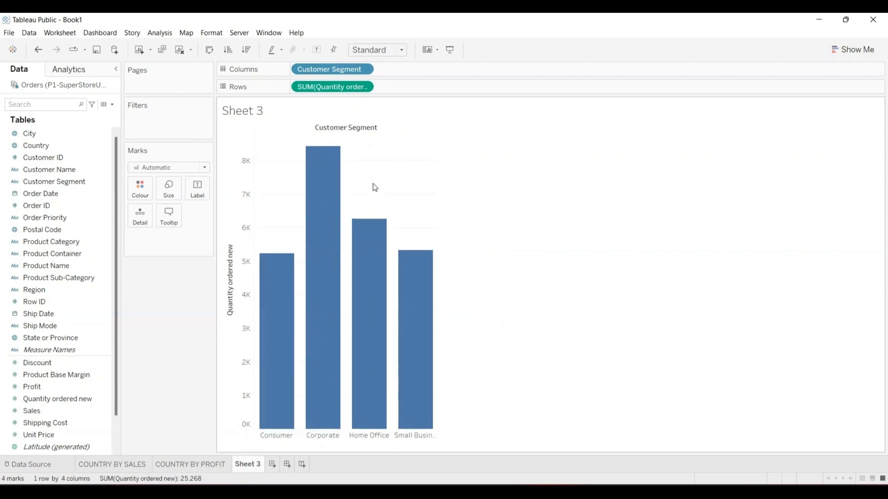
key("ctrl+Left")
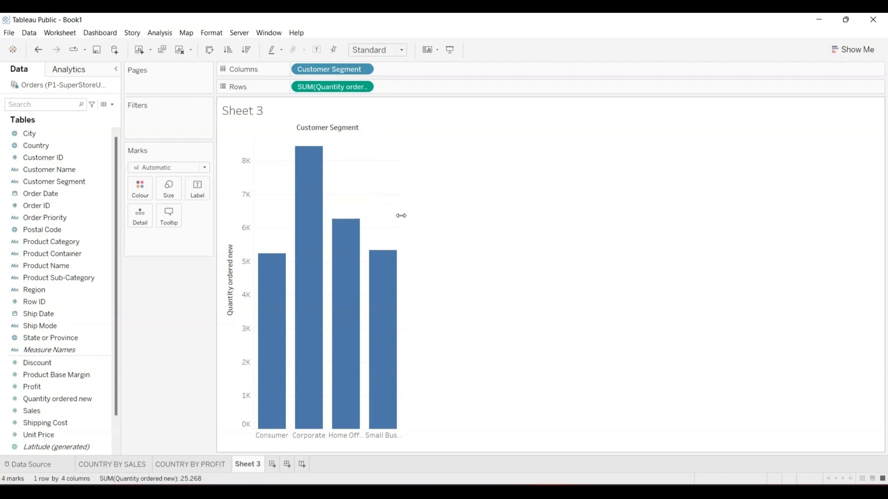
left_click_drag(401, 216, 401, 215)
left_click_drag(401, 215, 555, 207)
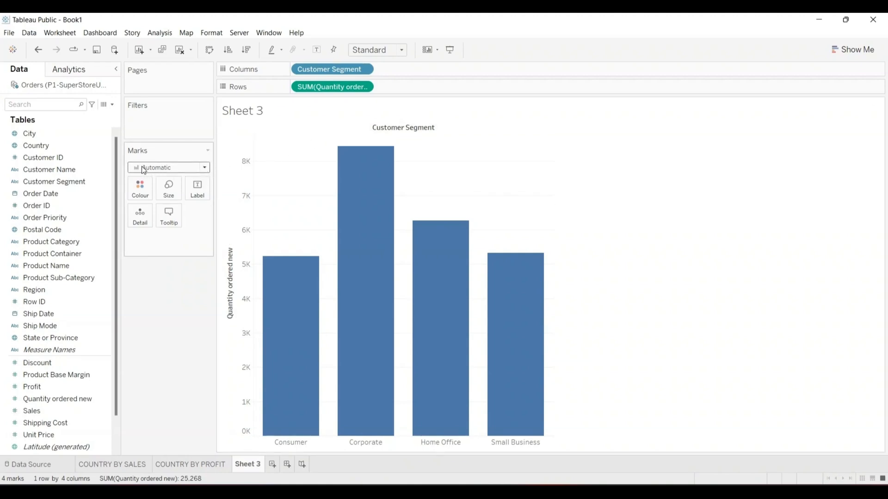
- Turn on mark labels so each bar shows its quantity total, keeping bar marks
left_click(205, 170)
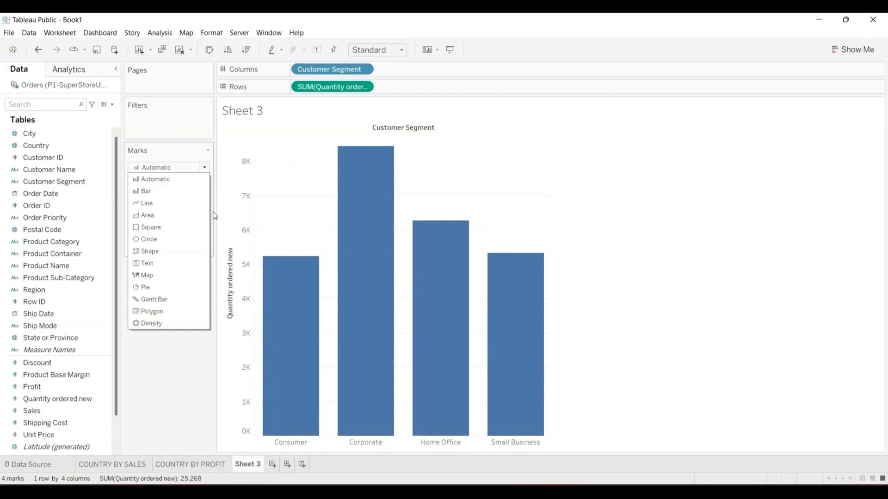
left_click(153, 264)
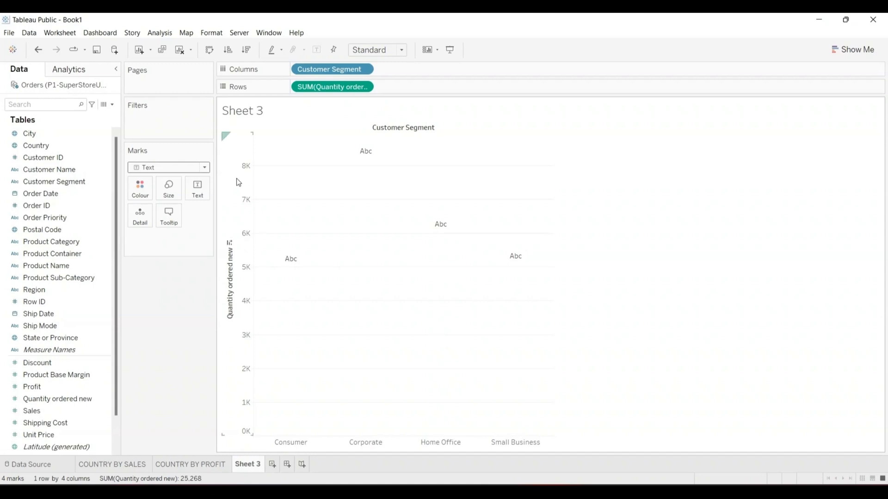
left_click(38, 50)
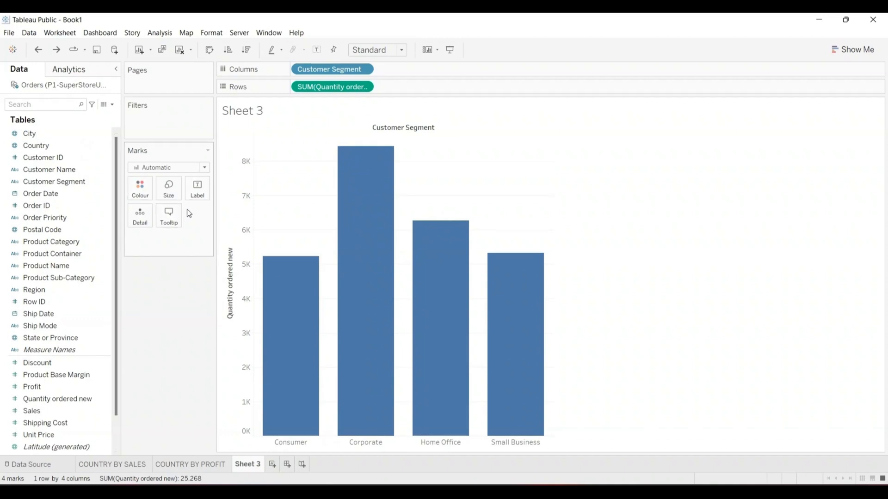
left_click(201, 194)
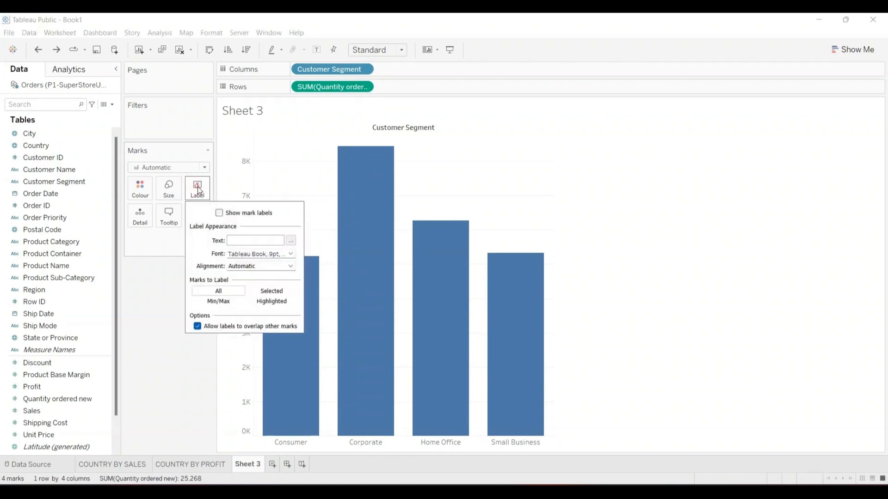
left_click(219, 213)
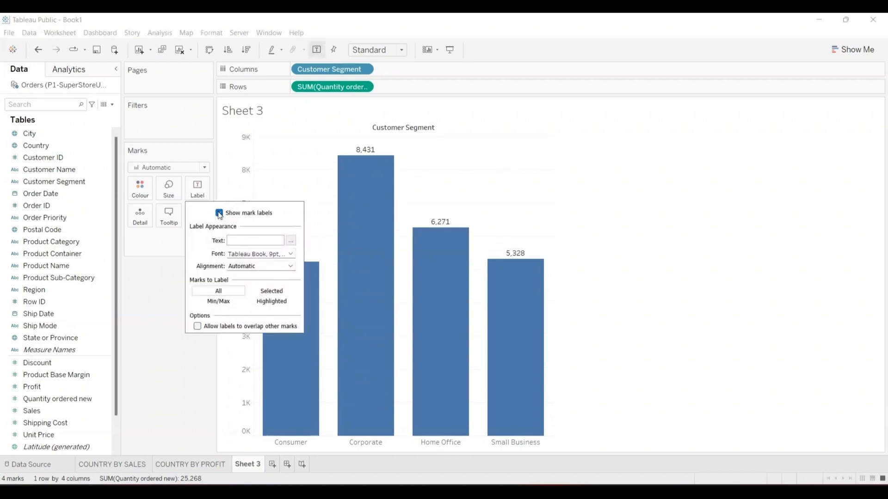
left_click(214, 327)
left_click(167, 342)
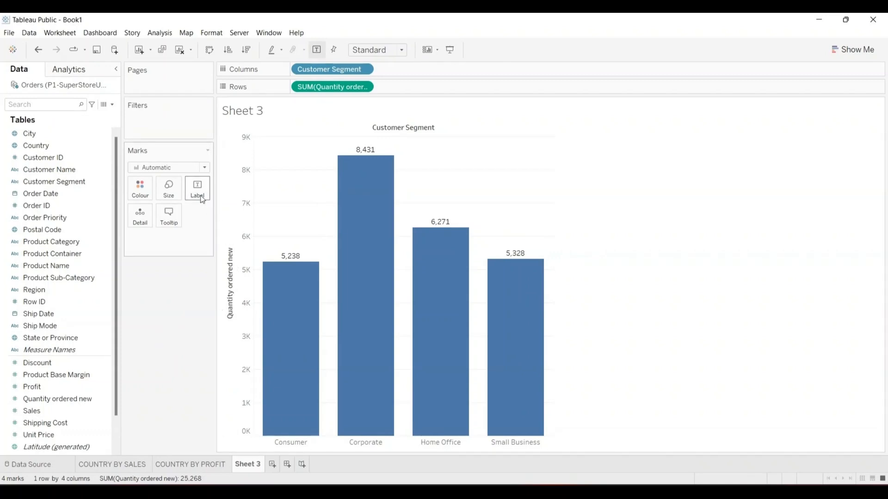
left_click(204, 168)
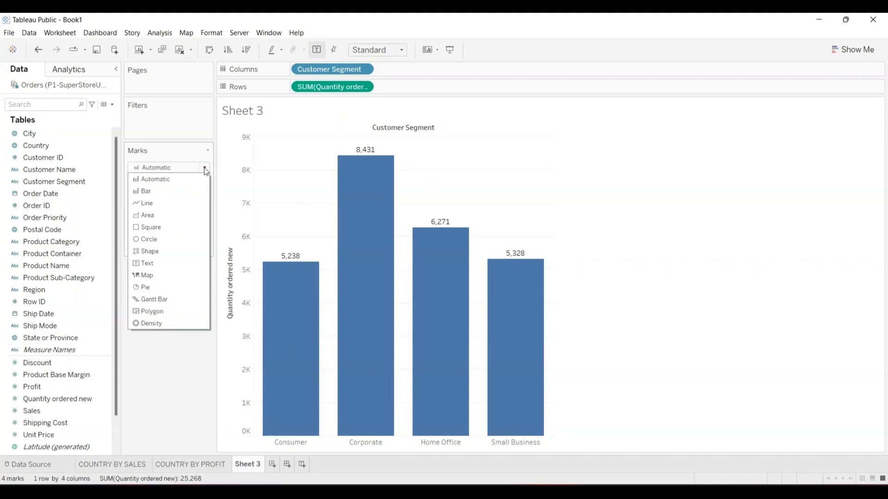
left_click(147, 263)
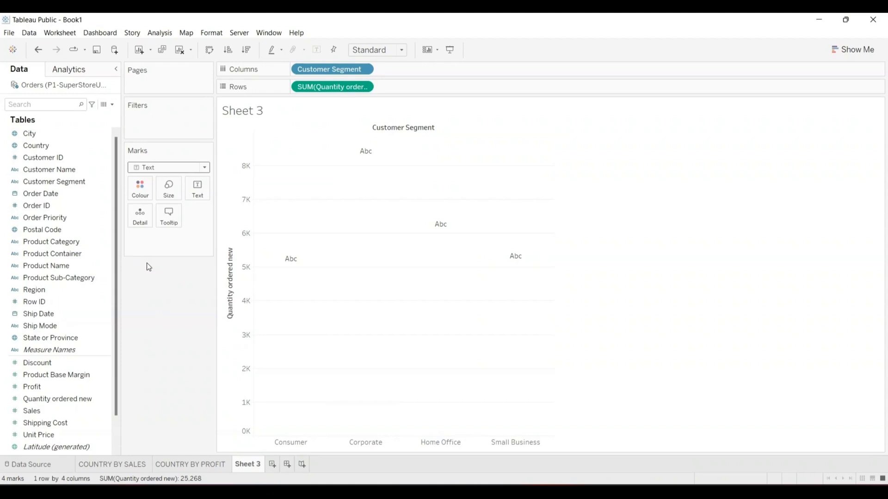
left_click(39, 51)
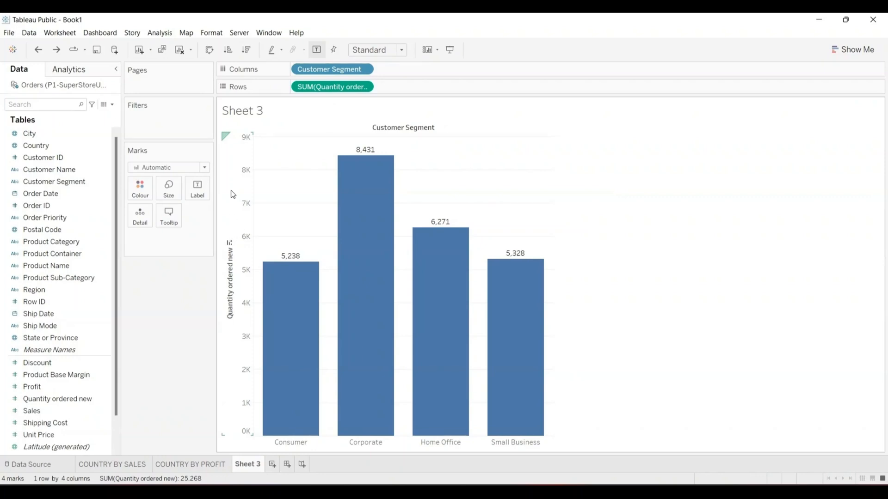
- Fill the quantity bars blue and give them an orange border
left_click(141, 189)
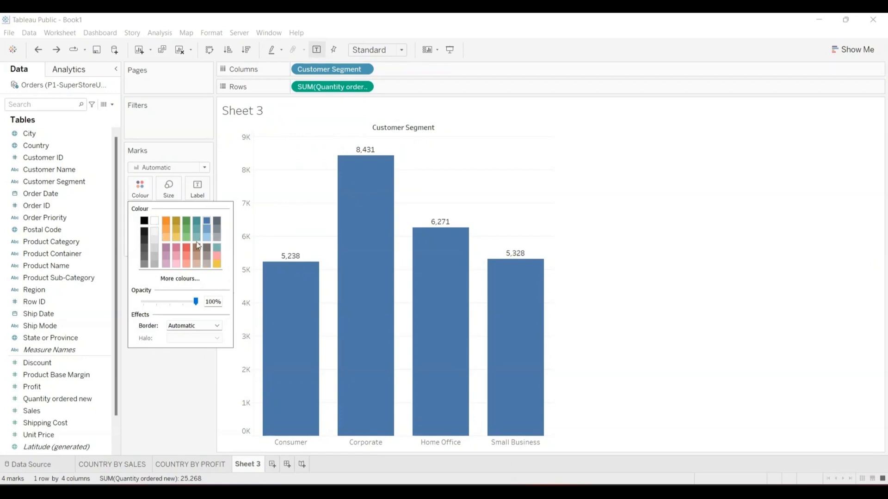
mouse_move(362, 247)
left_click(186, 218)
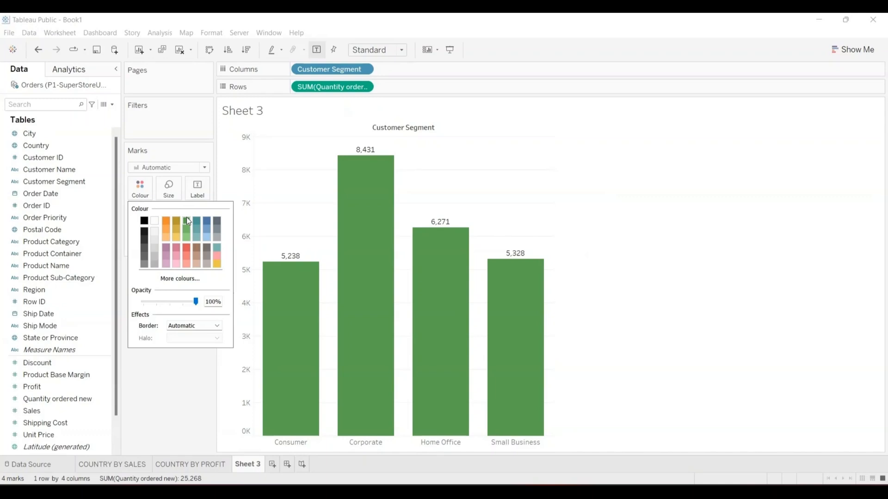
left_click(154, 221)
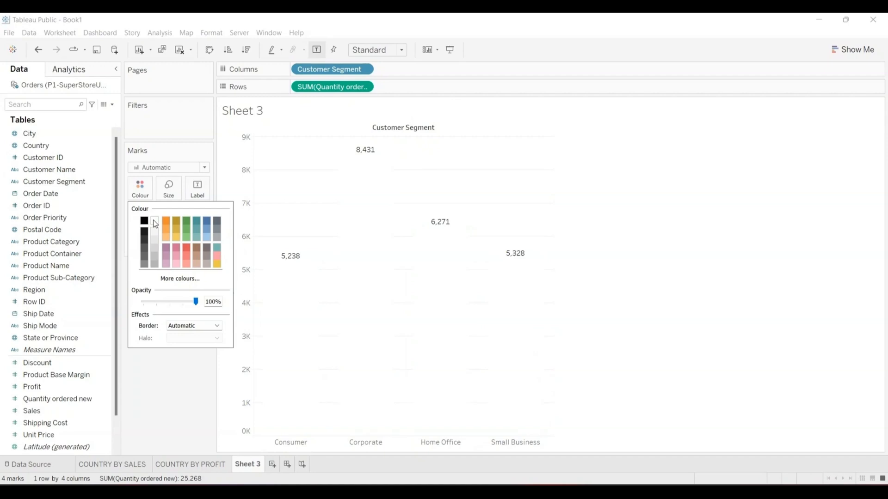
left_click(144, 221)
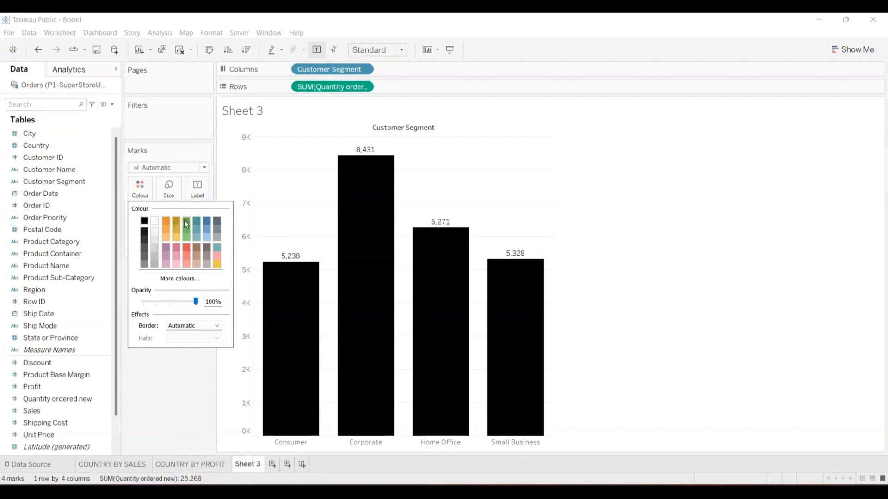
left_click(207, 222)
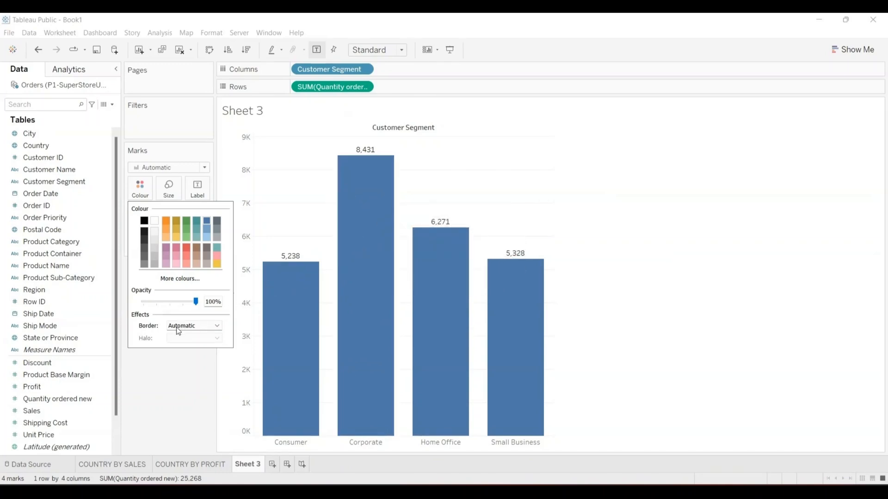
left_click(218, 326)
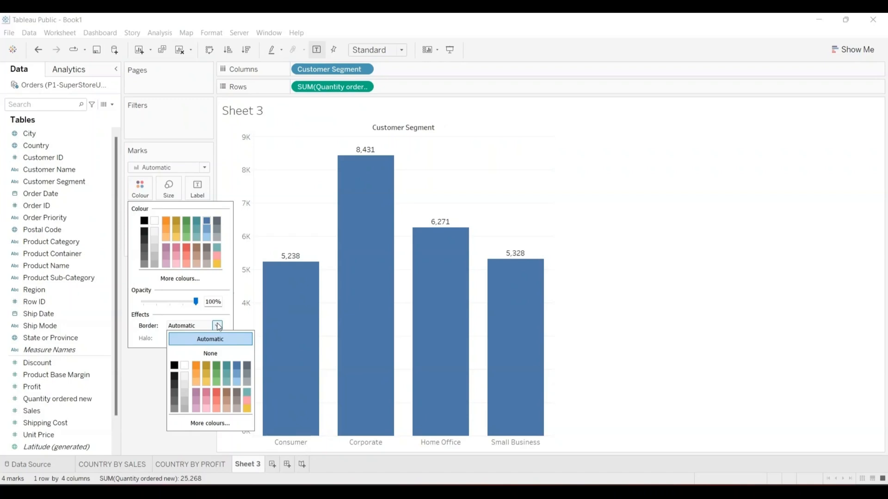
left_click(196, 365)
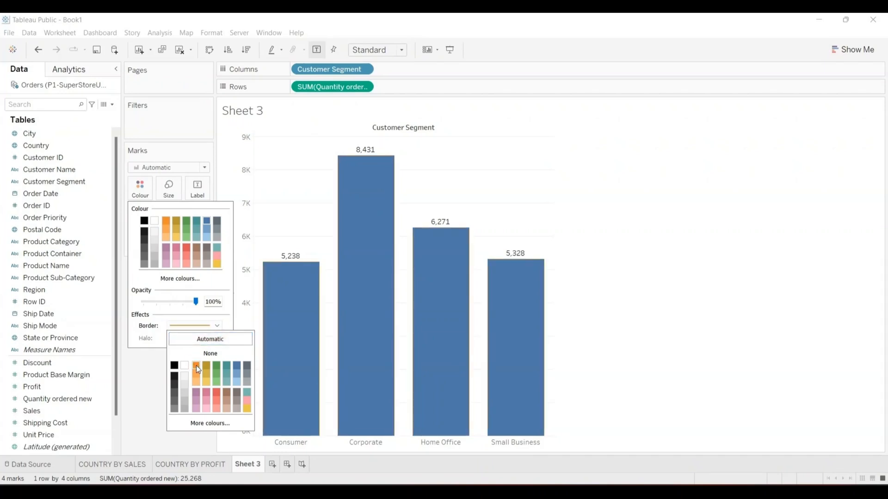
left_click(157, 360)
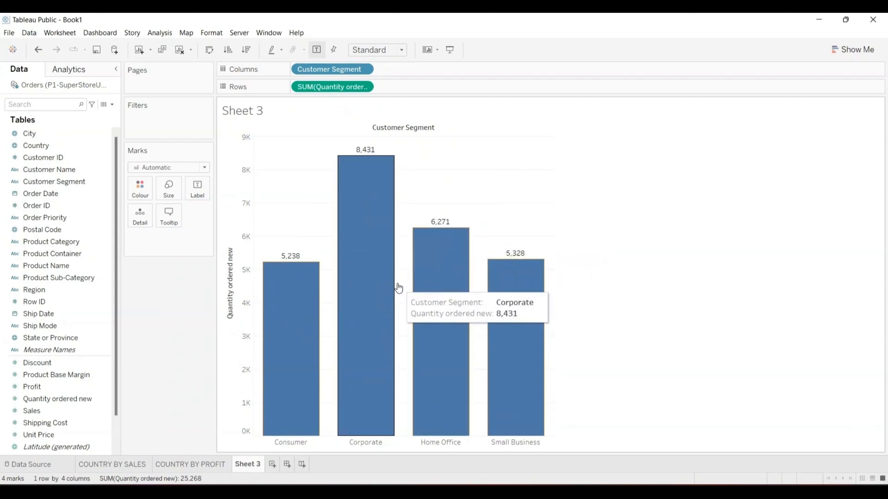
- Change the bar fill to white and the border colour to pink
left_click(141, 190)
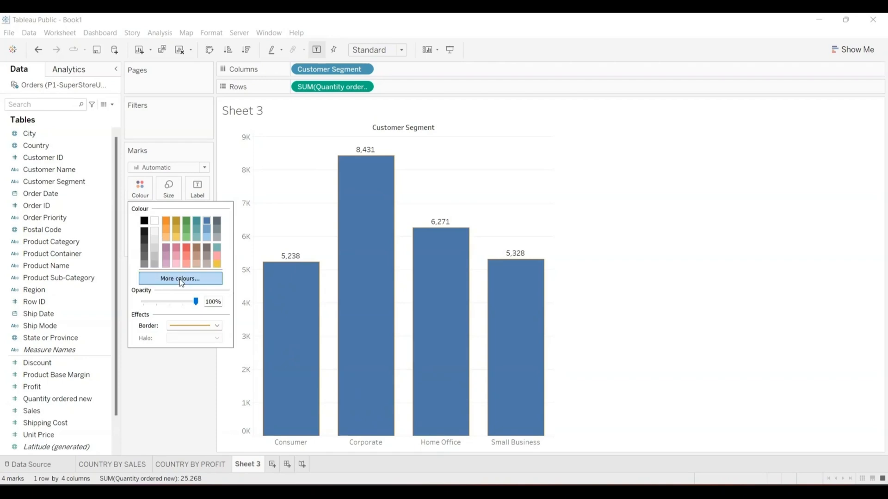
left_click(155, 222)
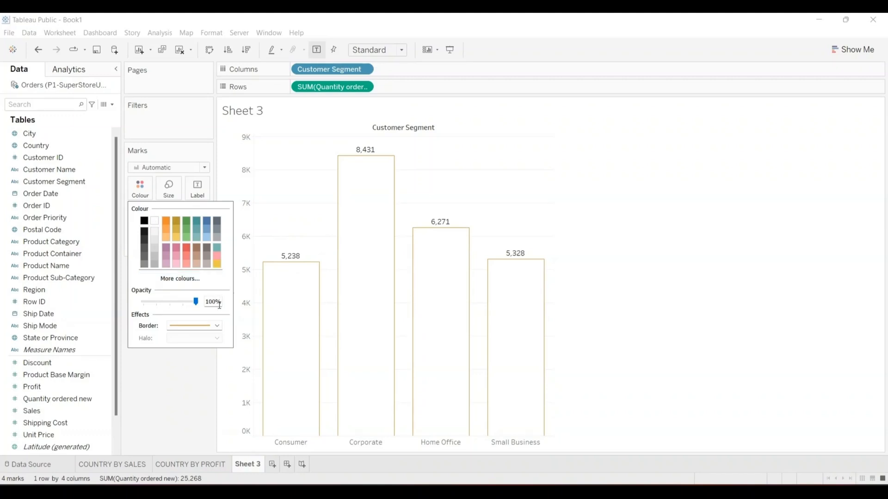
left_click(217, 326)
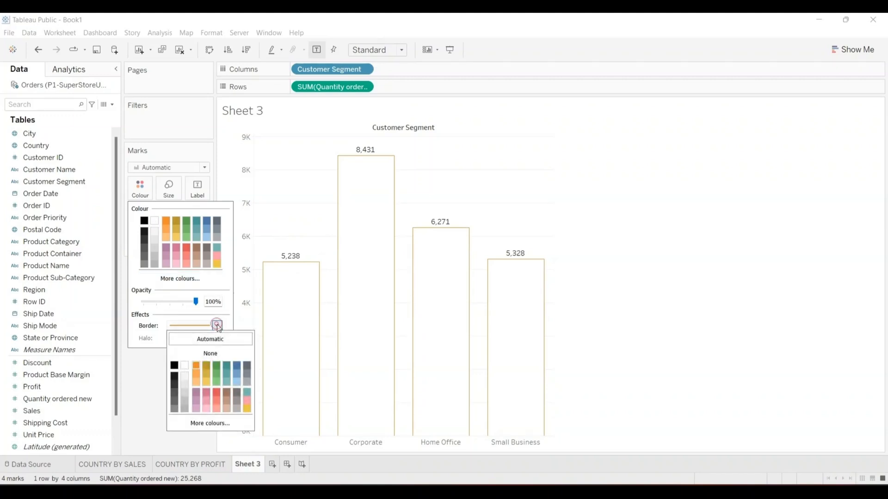
left_click(237, 363)
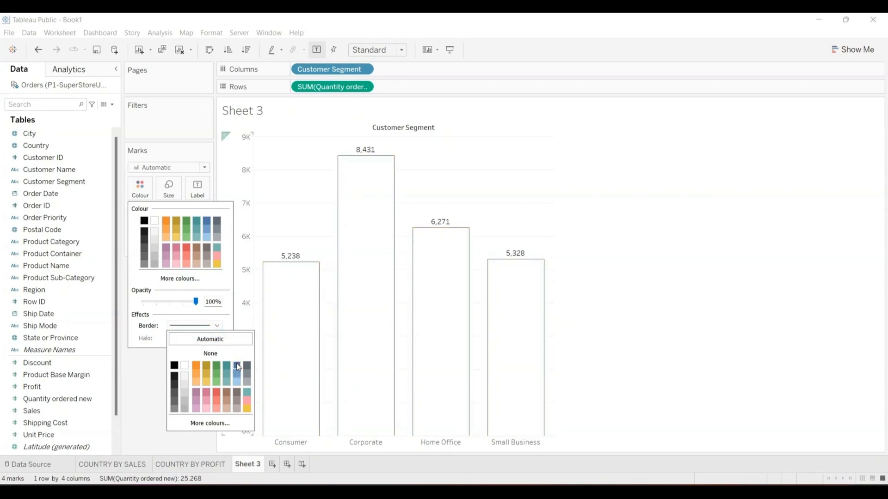
left_click(248, 404)
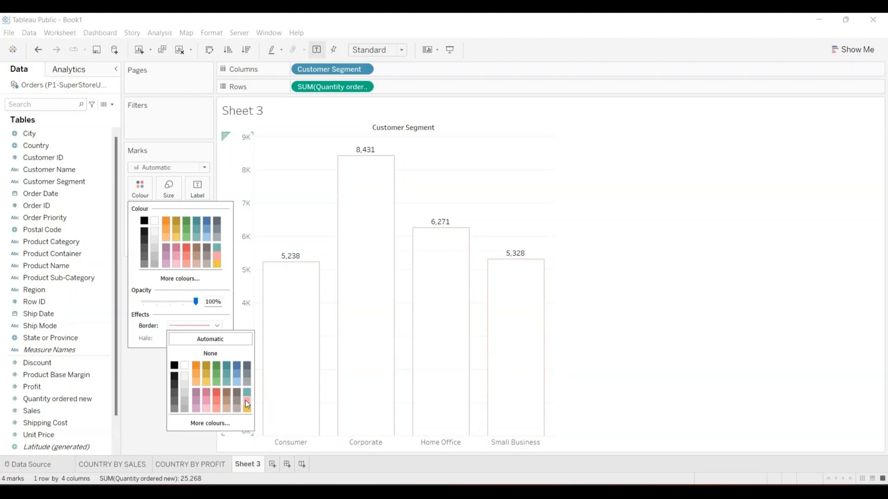
left_click(157, 368)
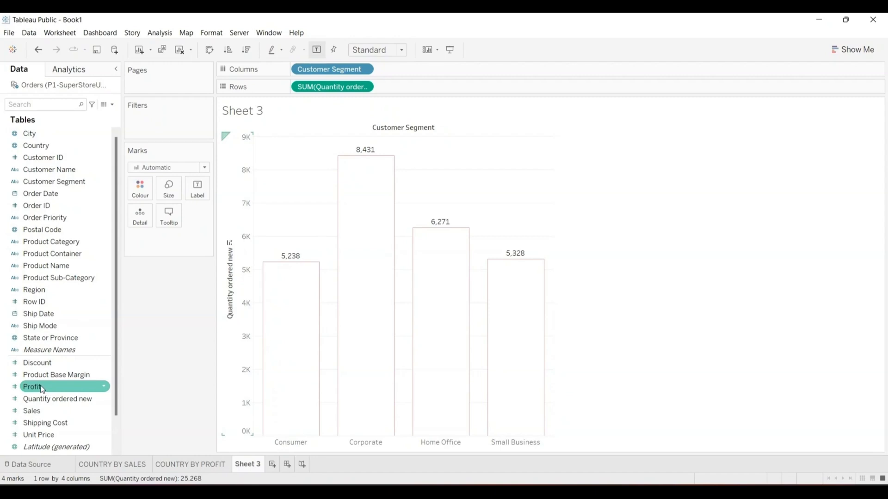
left_click_drag(42, 389, 168, 192)
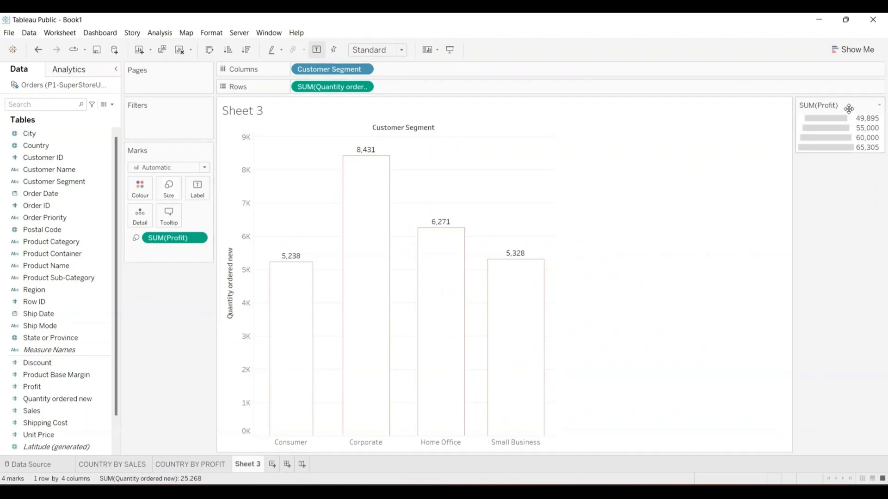
left_click_drag(849, 109, 153, 279)
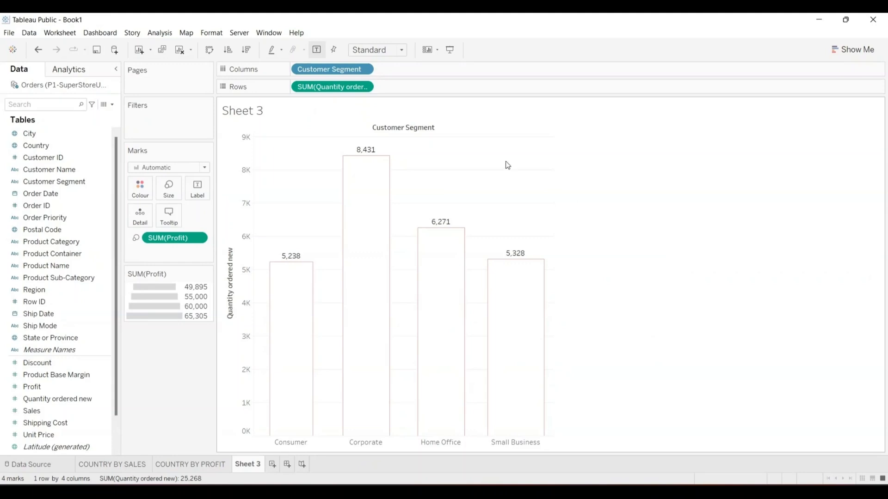
mouse_move(372, 153)
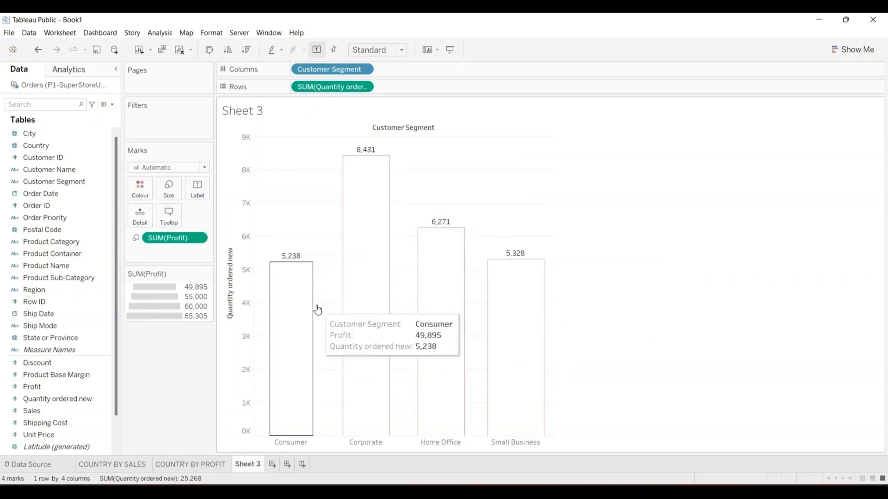
mouse_move(519, 286)
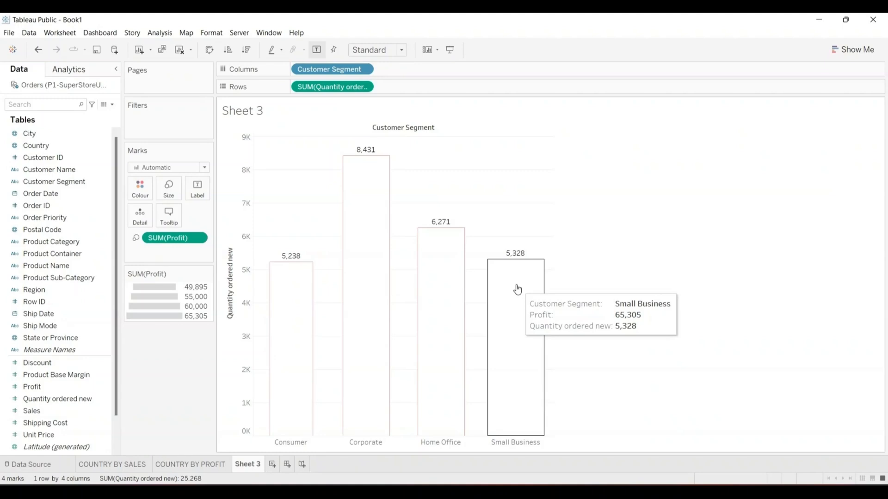
mouse_move(367, 199)
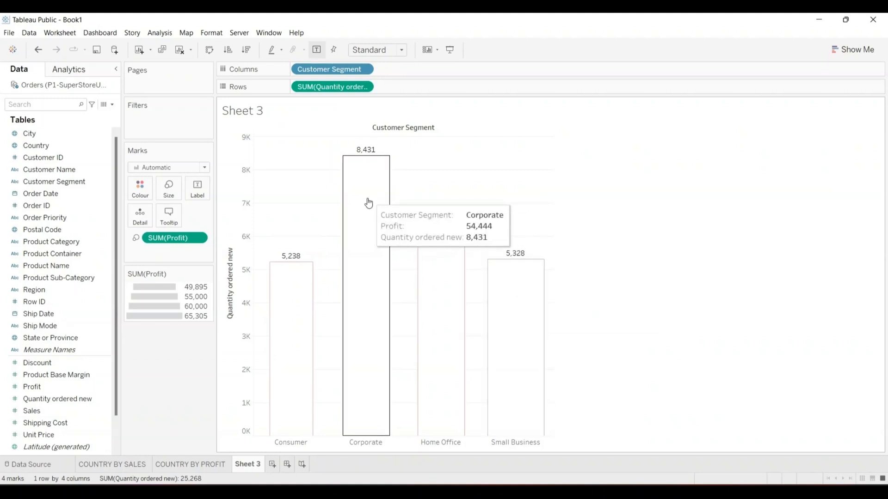
mouse_move(291, 283)
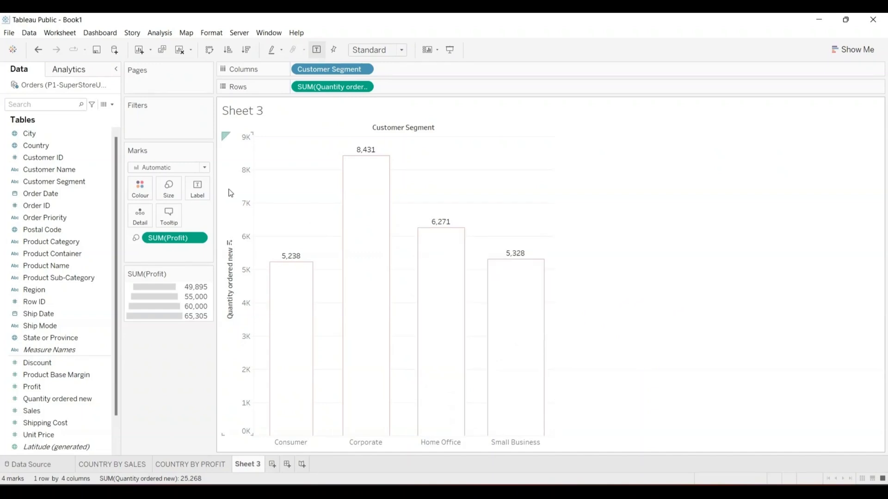
left_click(38, 50)
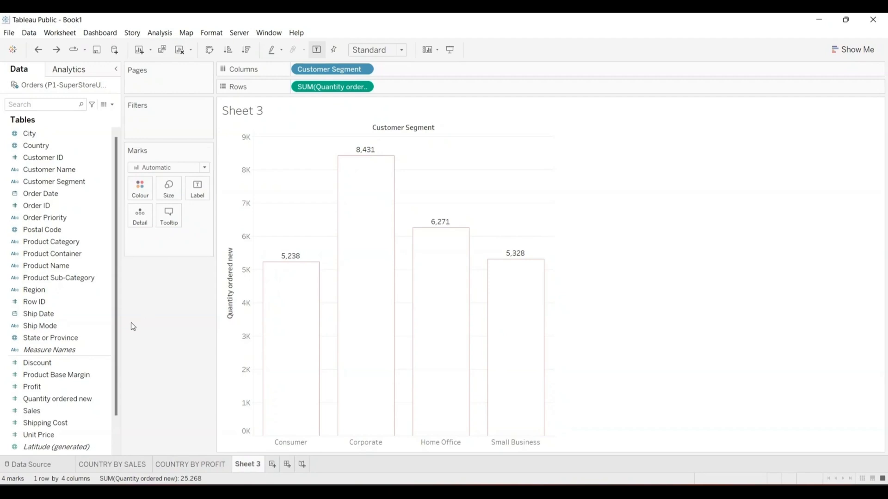
left_click(51, 411)
left_click(44, 400)
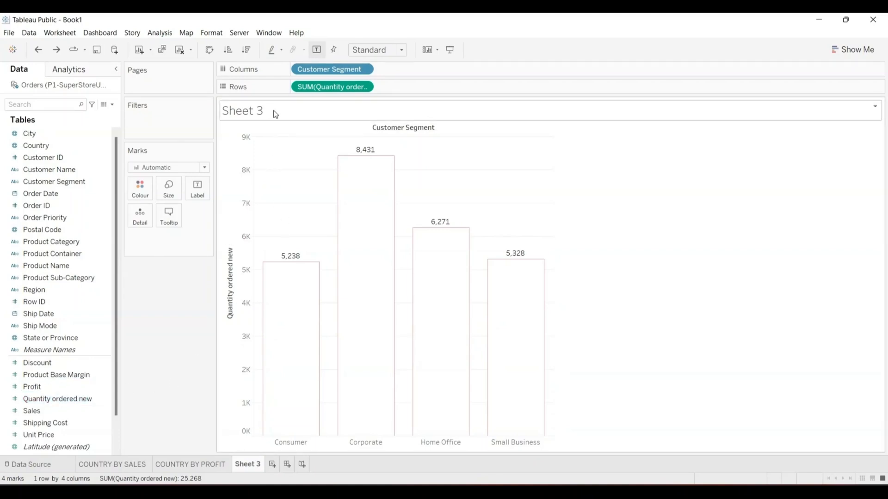
- Create Sheet 4 with vertical SUM(Sales) bars for each Product Category
left_click(272, 465)
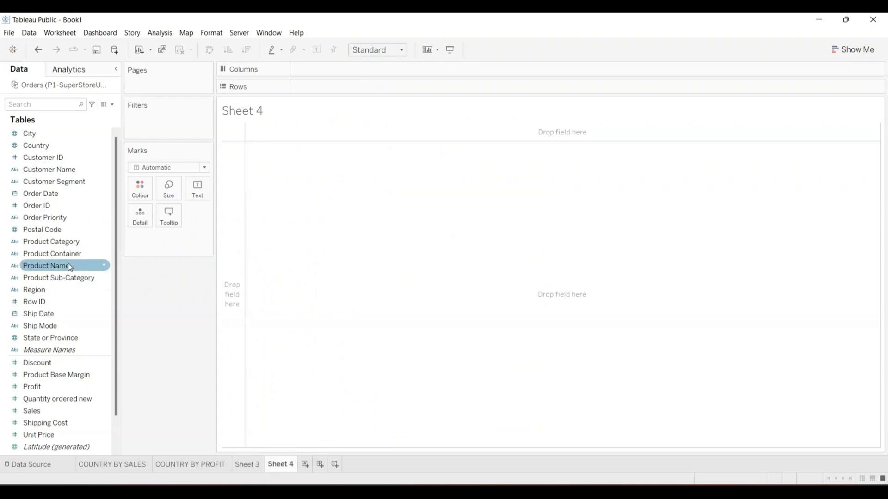
left_click_drag(54, 242, 398, 225)
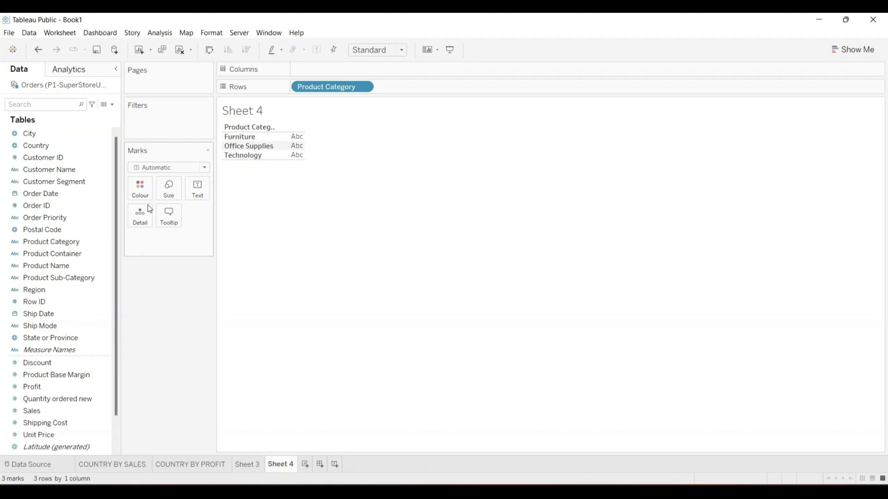
left_click(91, 219)
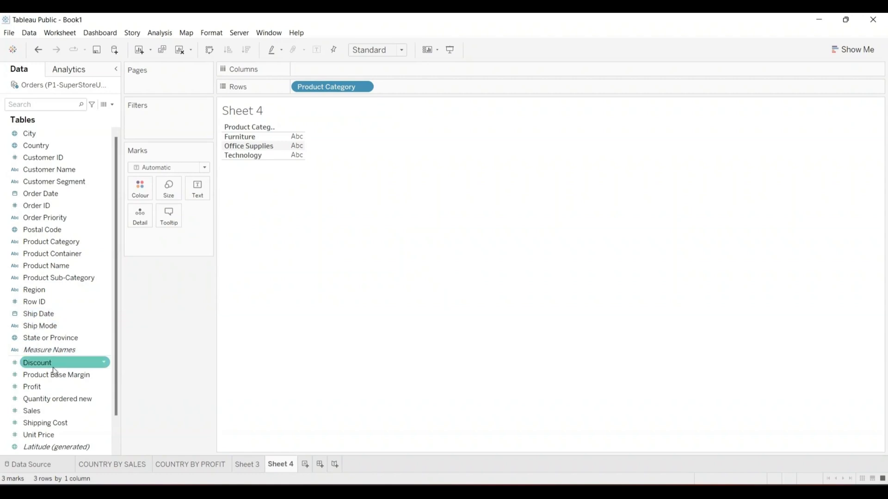
left_click_drag(35, 409, 315, 68)
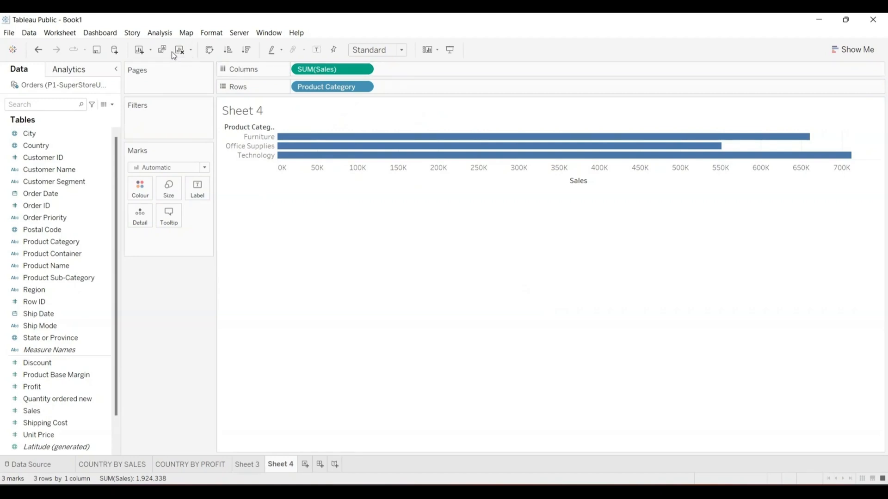
left_click(210, 49)
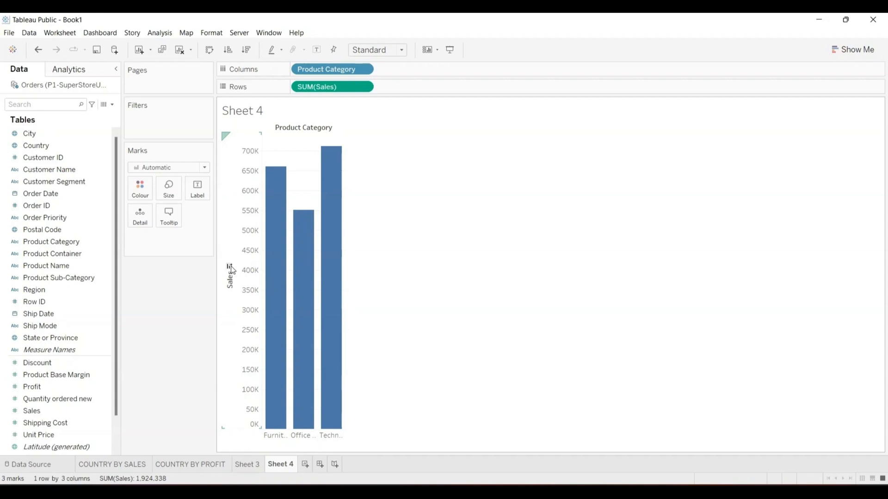
- Remove Product Category and SUM(Sales) from Sheet 4, then add Product Category as a filter
mouse_move(335, 187)
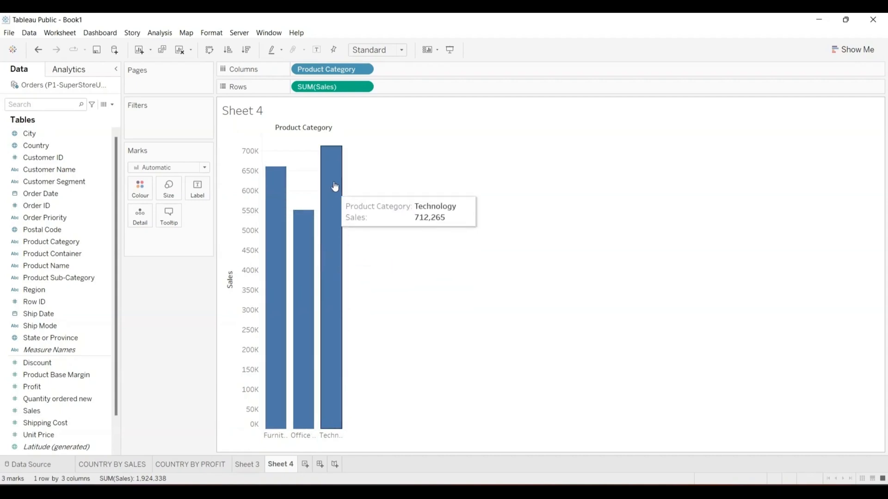
left_click(364, 70)
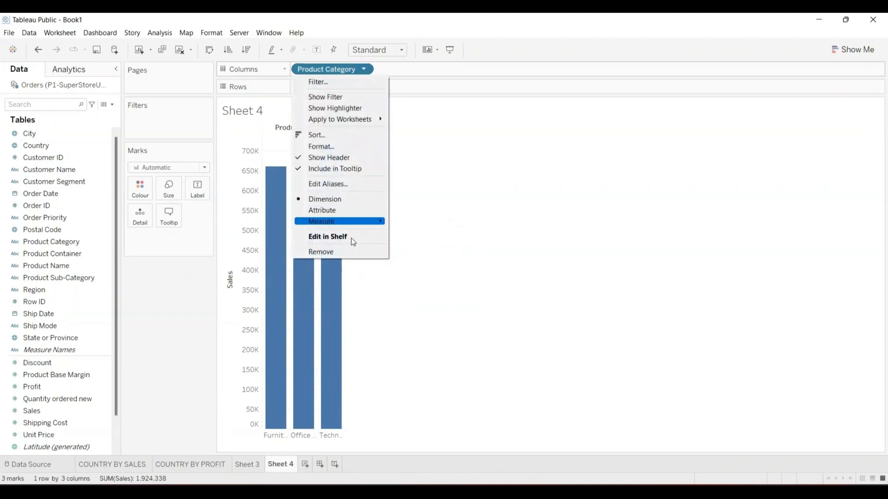
left_click(341, 251)
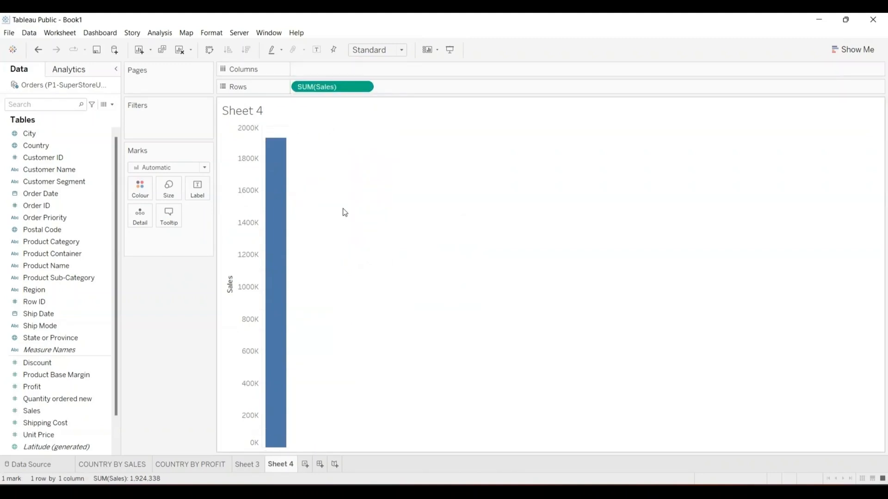
left_click(364, 87)
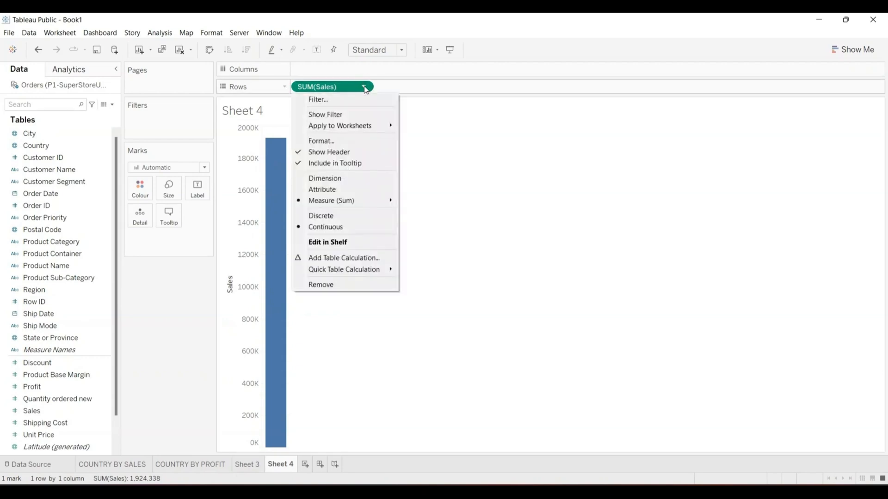
left_click(331, 287)
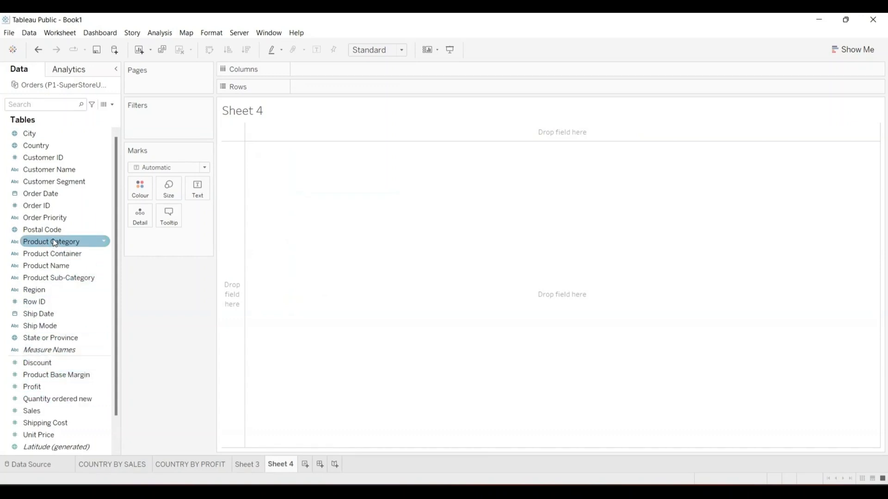
left_click_drag(53, 240, 160, 125)
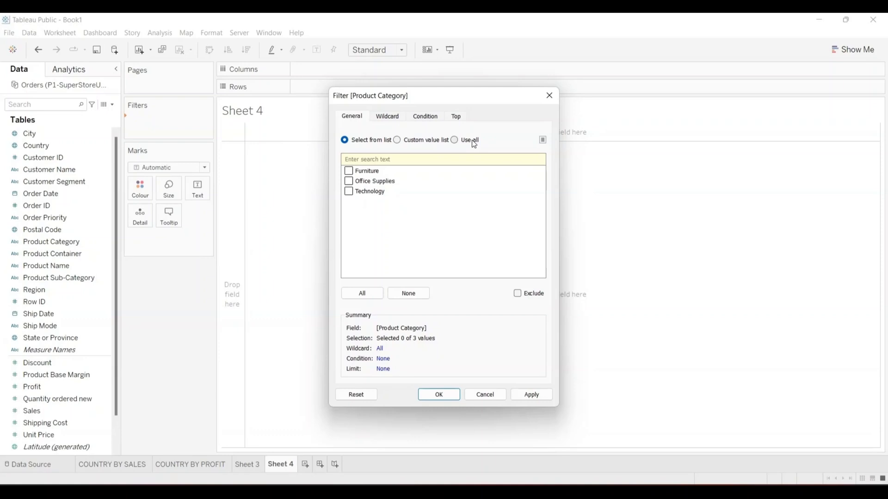
- Keep only Furniture and Office Supplies in the Product Category filter, excluding Technology
left_click(349, 172)
left_click(349, 182)
left_click(439, 394)
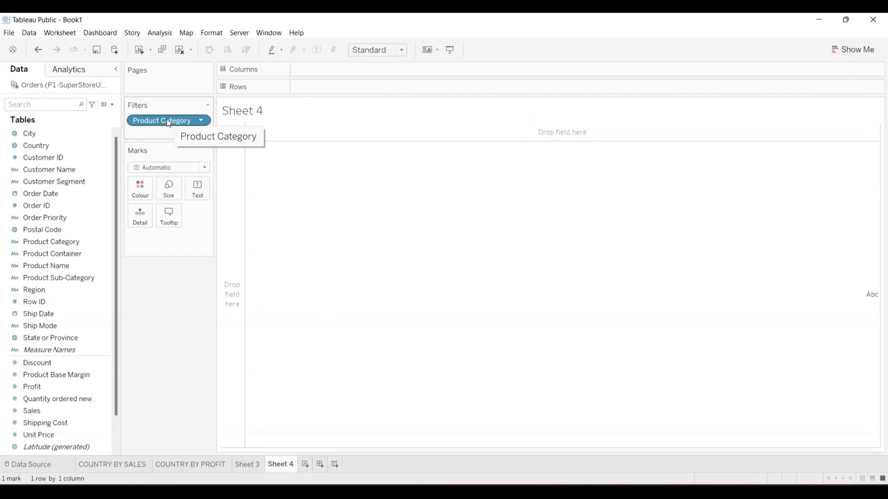
- Plot horizontal SUM(Sales) bars per Product Category, showing Furniture and Office Supplies totalling 1,212,073
left_click_drag(168, 122, 316, 202)
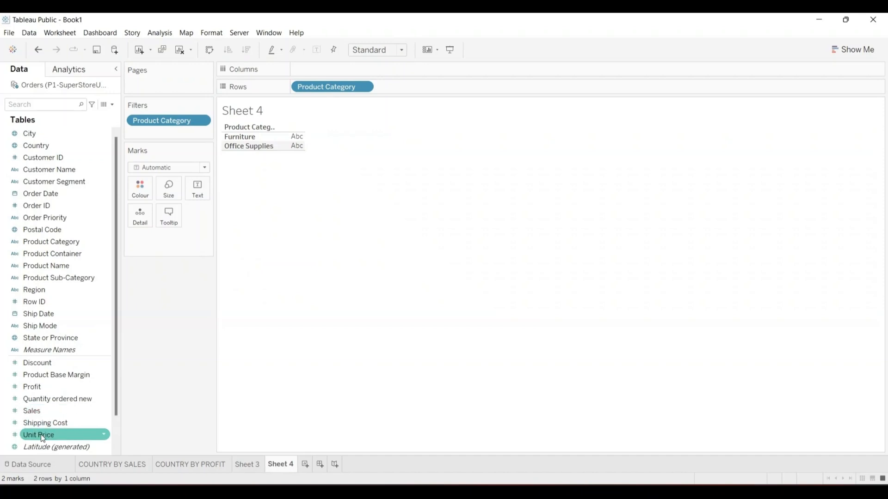
mouse_move(31, 411)
left_mouse_down()
mouse_move(181, 226)
mouse_move(331, 92)
mouse_move(320, 72)
left_mouse_up()
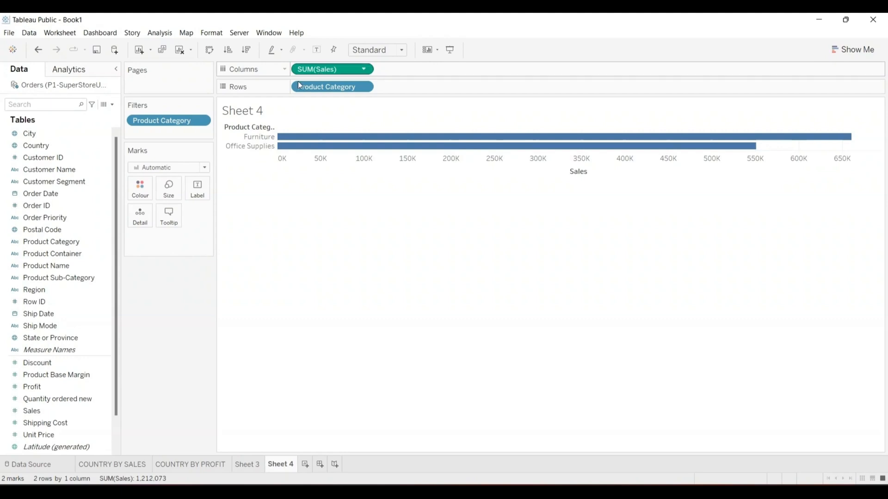
left_click(202, 121)
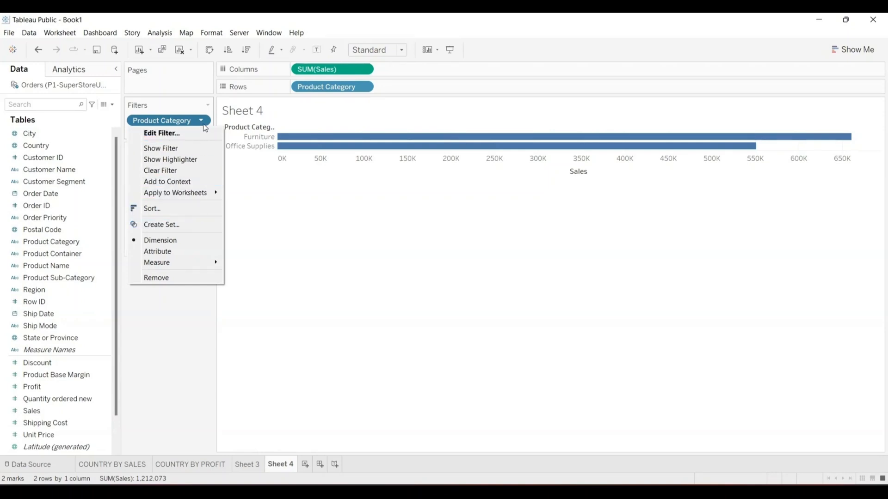
- Remove the category filter and break the Sales bars down by Product Sub-Category
left_click(167, 279)
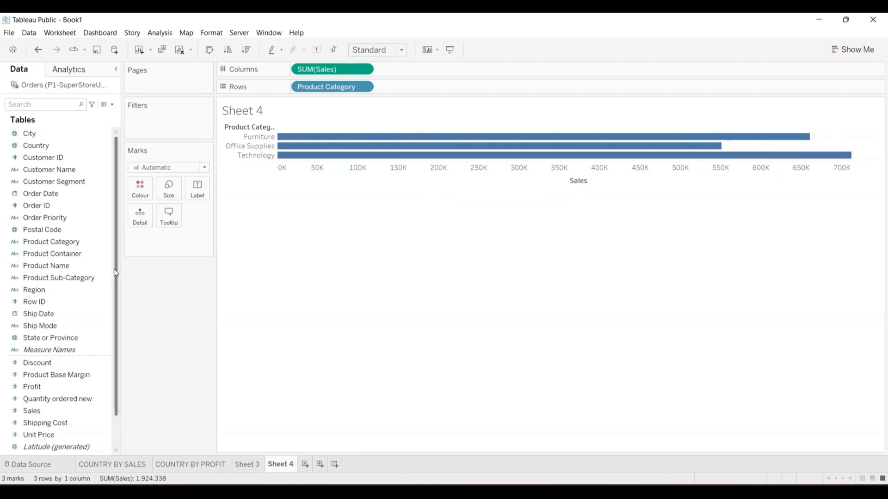
left_click(44, 279)
left_click_drag(45, 279, 405, 88)
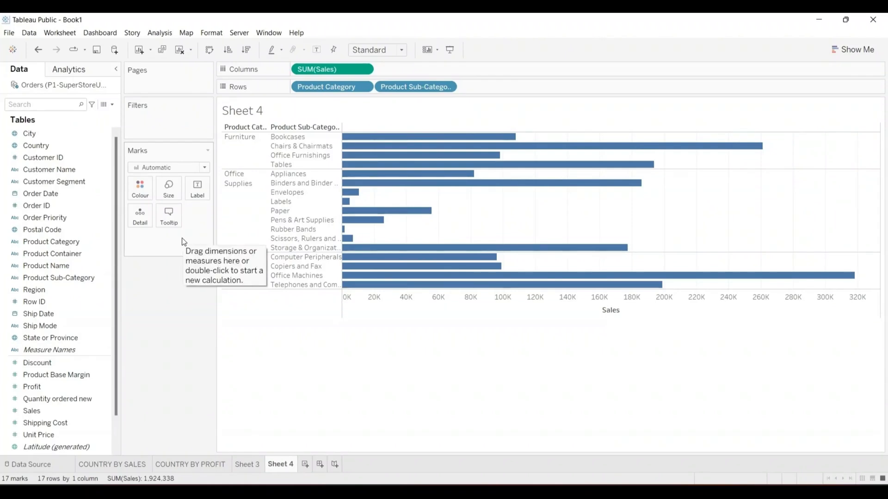
- Replace SUM(Sales) on Columns with Profit, leaving Tables and Bookcases negative
left_click(365, 70)
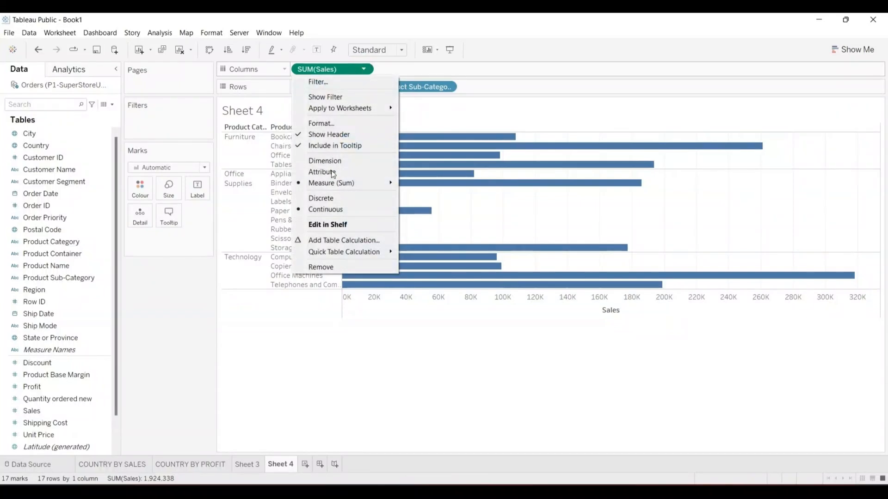
left_click(314, 265)
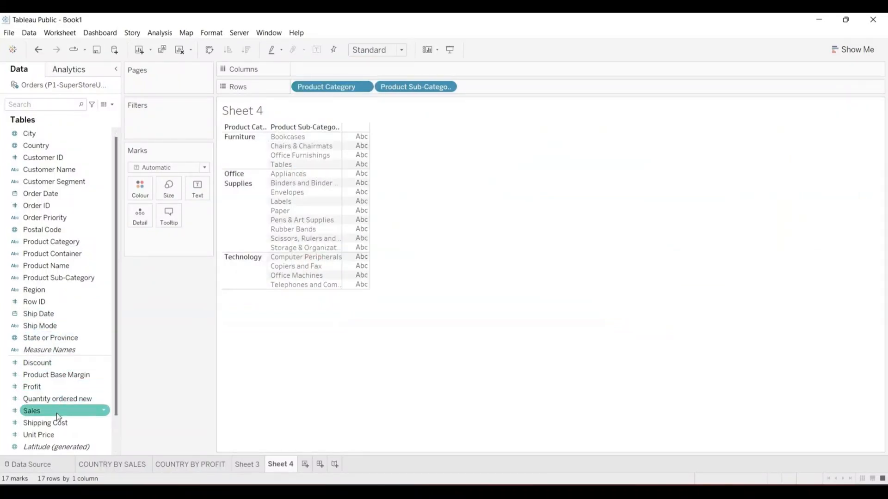
mouse_move(45, 387)
left_mouse_down()
mouse_move(190, 167)
mouse_move(294, 65)
mouse_move(320, 69)
left_mouse_up()
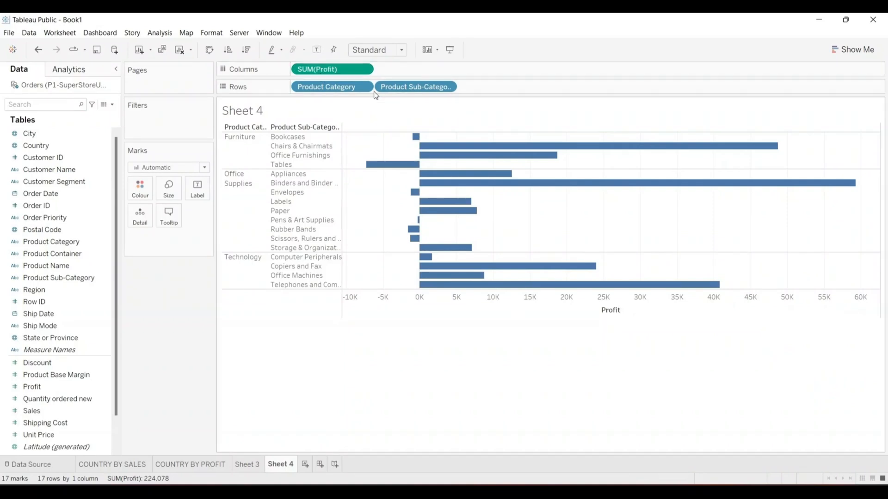
mouse_move(416, 140)
mouse_move(407, 169)
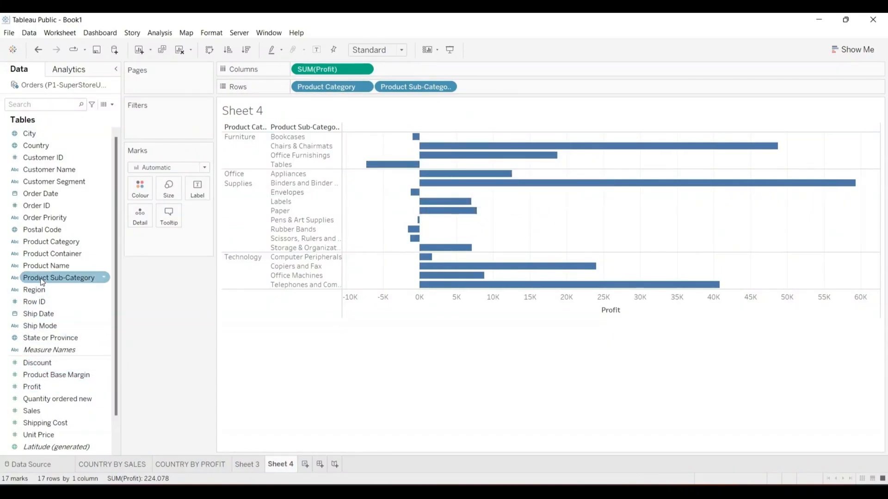
- Colour each Profit bar by Product Sub-Category using the Colour card
left_click_drag(40, 279, 135, 185)
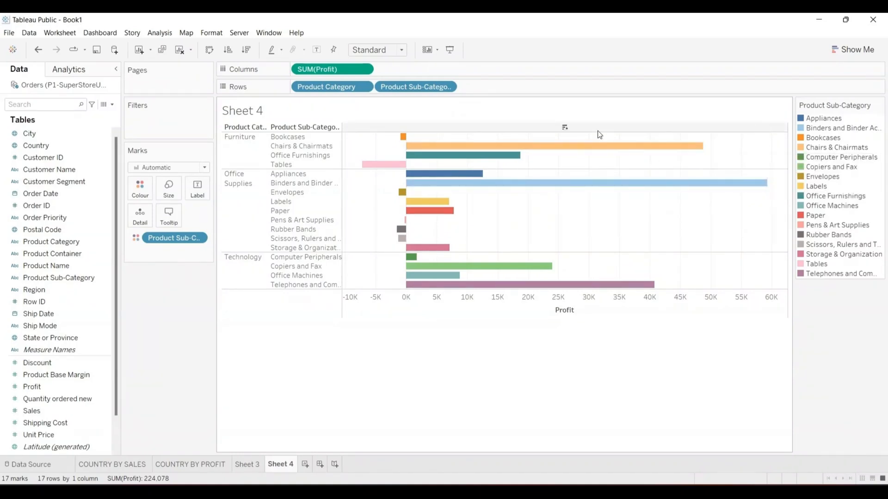
mouse_move(438, 153)
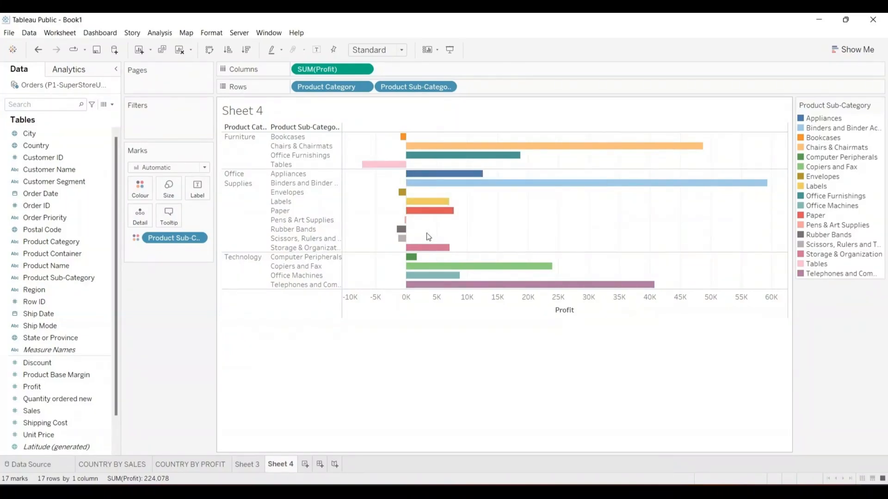
mouse_move(401, 238)
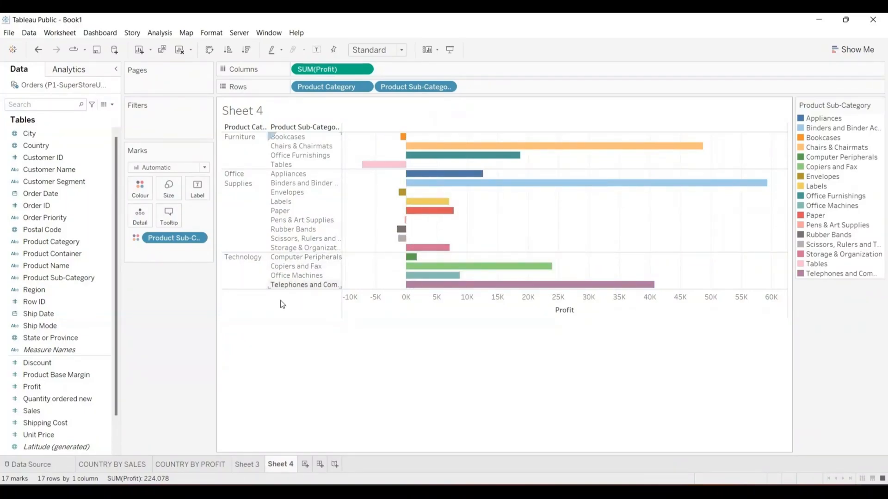
mouse_move(405, 280)
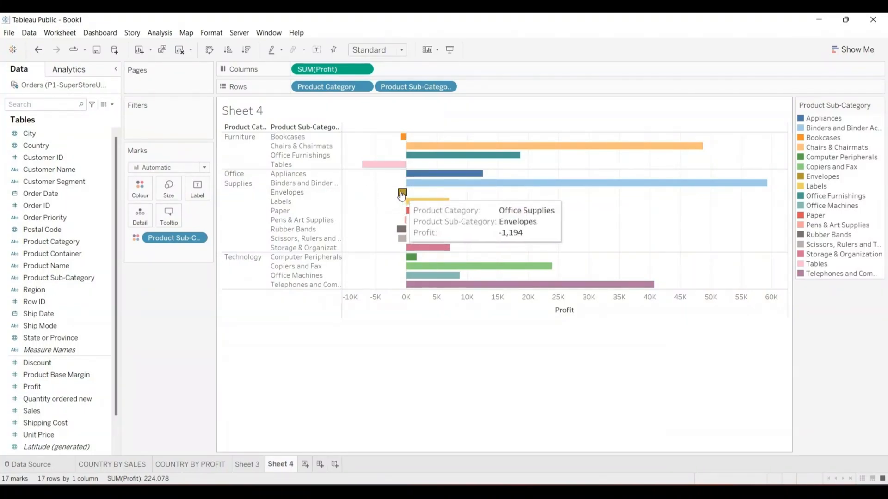
mouse_move(457, 183)
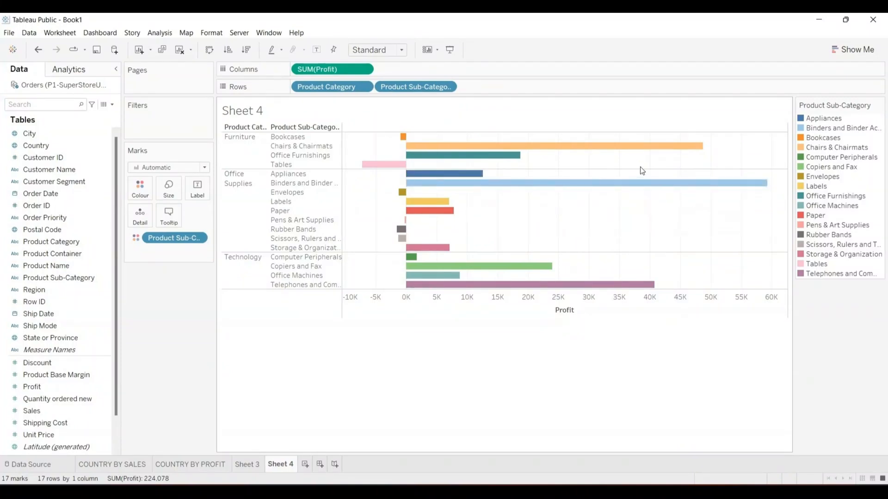
mouse_move(634, 185)
mouse_move(407, 148)
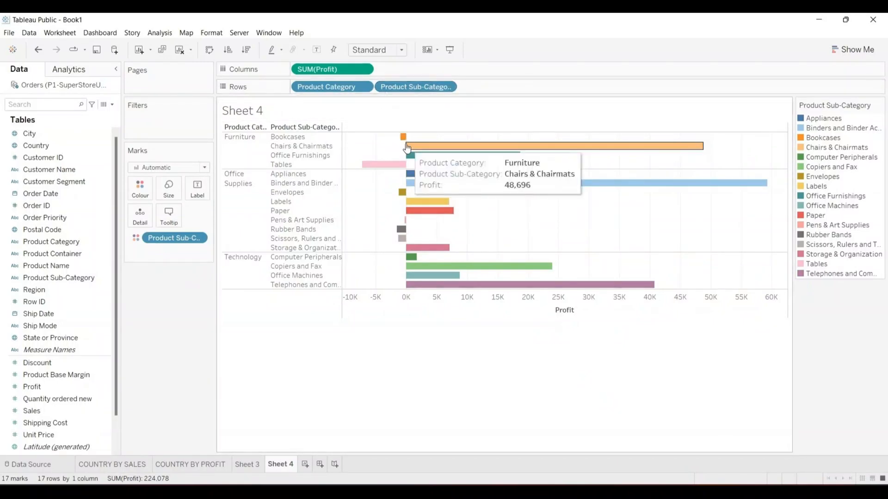
mouse_move(406, 197)
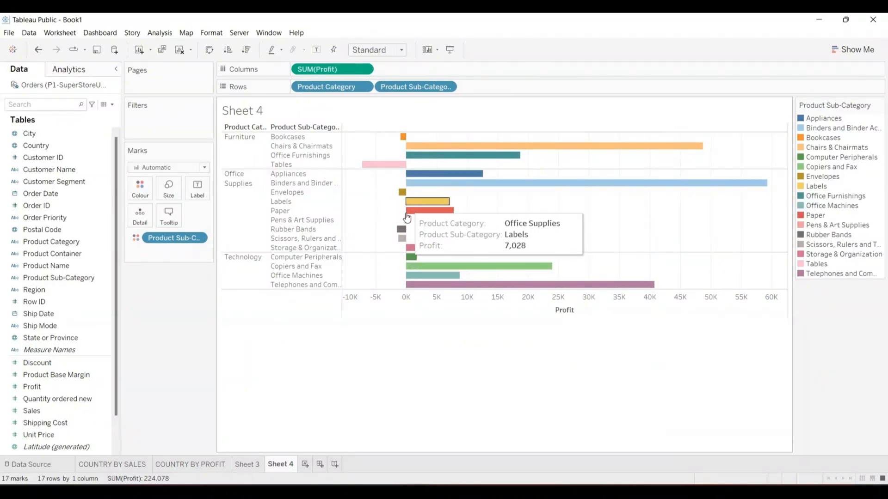
mouse_move(407, 219)
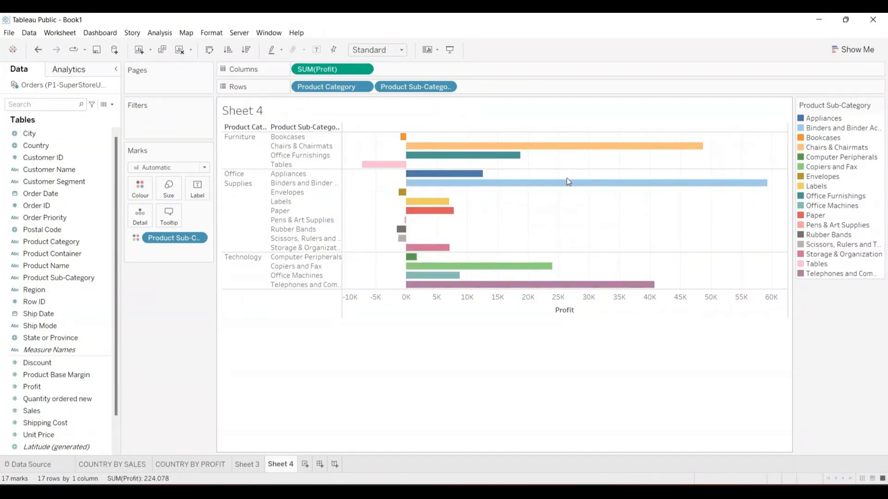
- Stretch the chart taller, then highlight the Binders and Chairs & Chairmats bars via the legend
mouse_move(569, 188)
left_click_drag(383, 318, 392, 394)
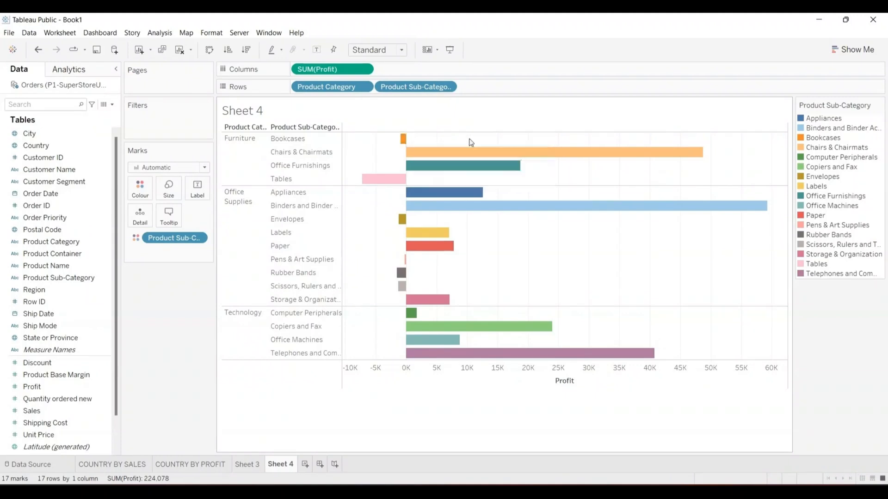
left_click(836, 129)
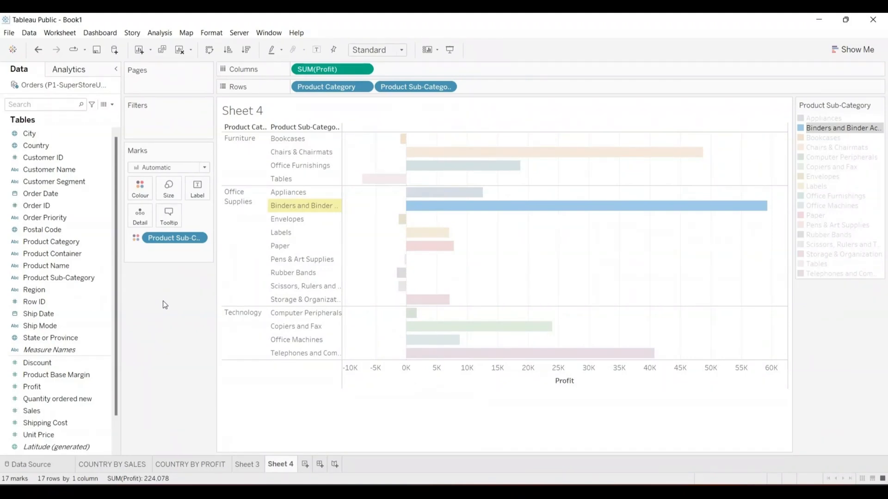
left_click(822, 148)
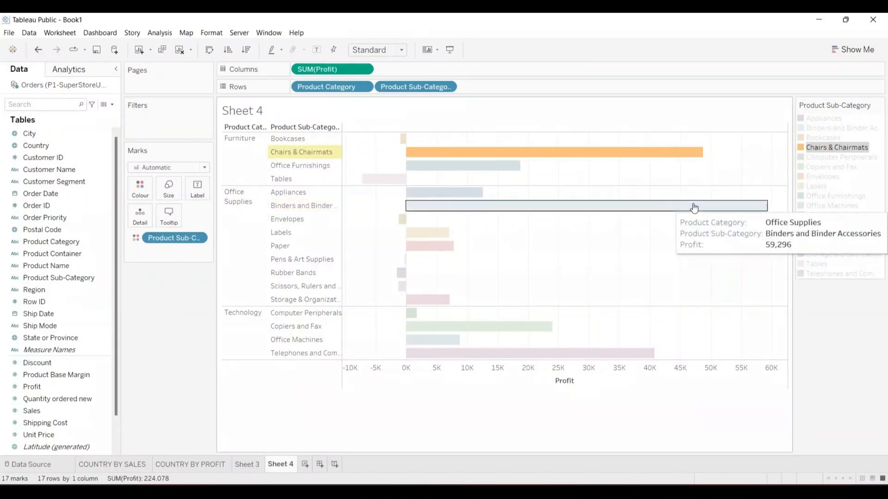
left_click(533, 155)
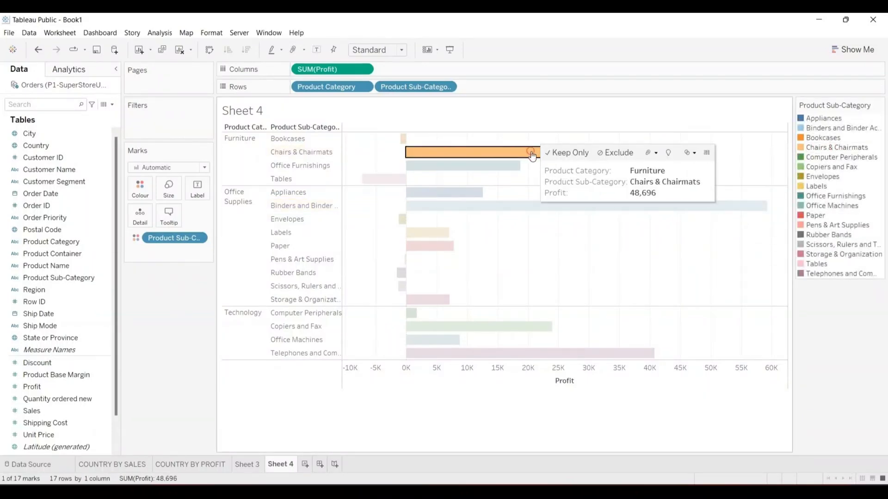
left_click(532, 155)
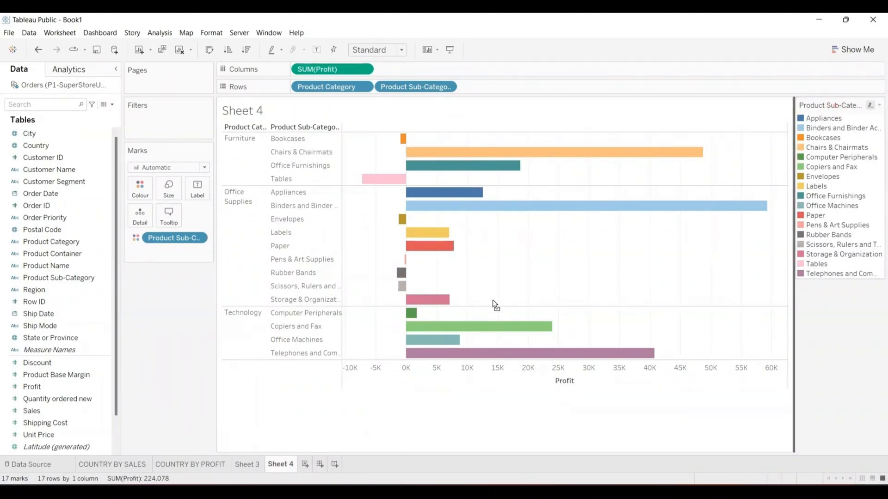
- Move the colour legend below the Marks card and show profit value labels on every bar
left_click_drag(267, 344, 167, 329)
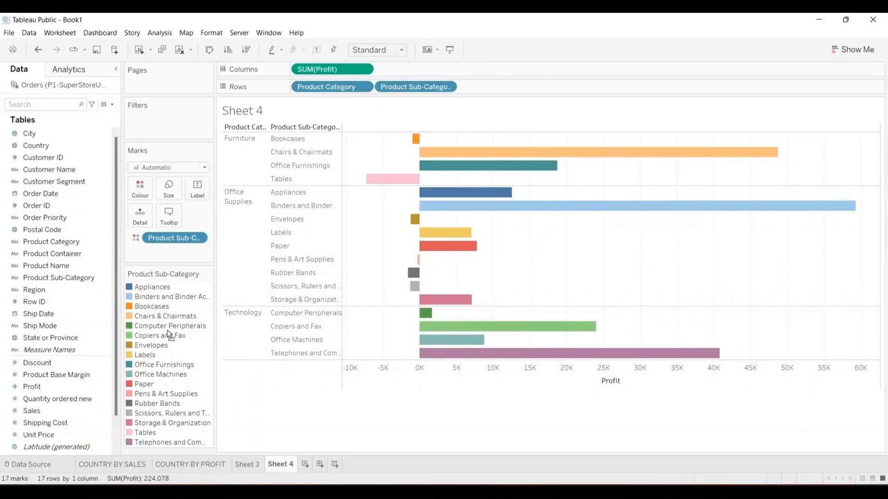
left_click(469, 156)
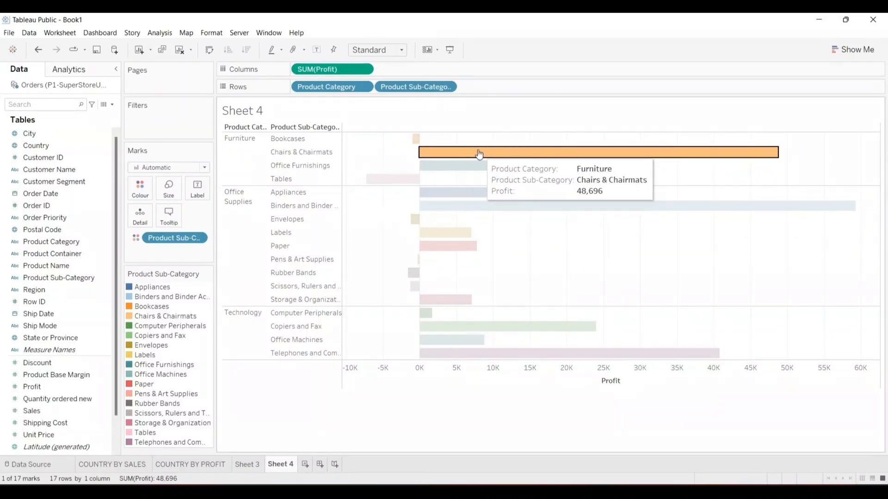
left_click(479, 153)
left_click(479, 154)
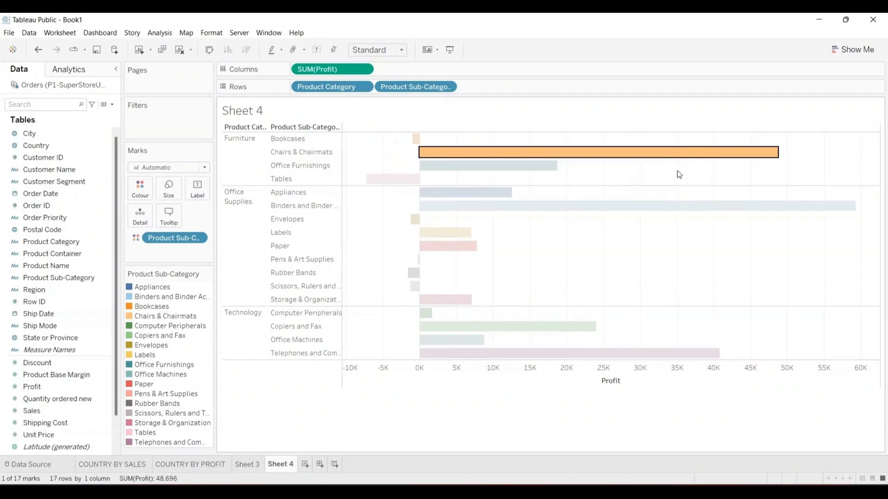
left_click(611, 157)
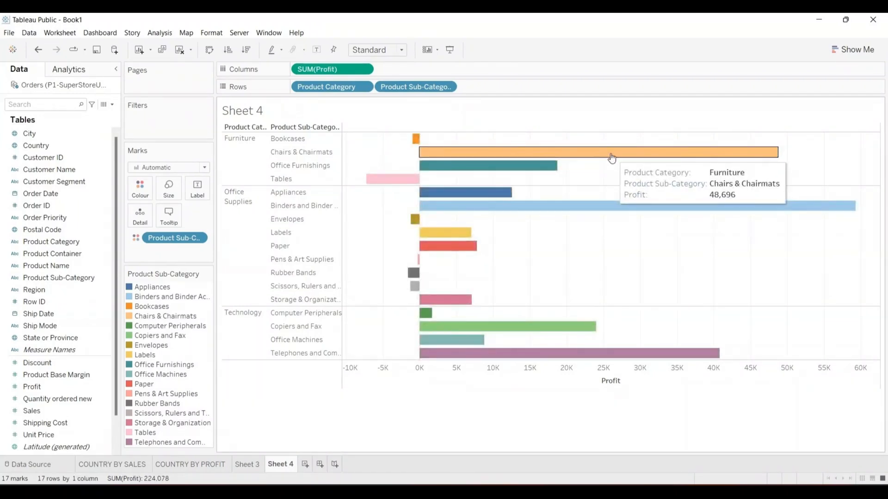
left_click(197, 188)
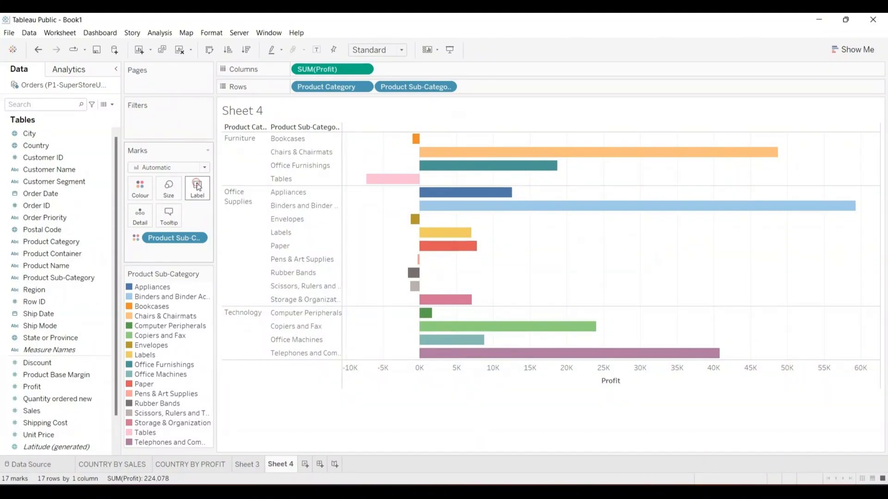
left_click(219, 212)
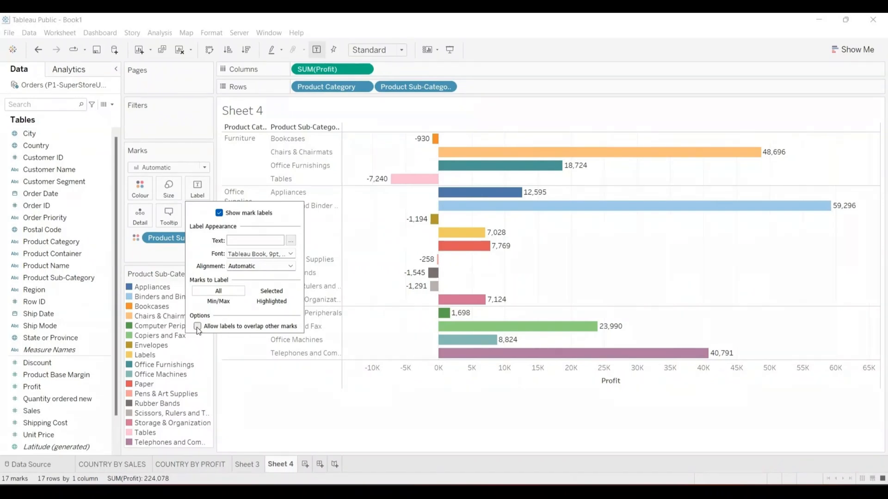
- Leave 'Allow labels to overlap other marks' unchecked and close the Label settings
left_click(197, 326)
left_click(198, 326)
left_click(231, 385)
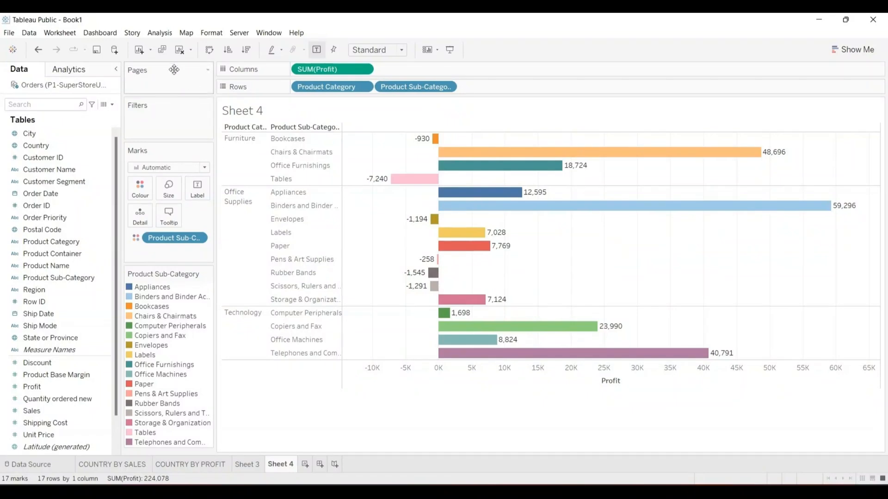
- Bring up the Format menu from the menu bar
left_click(211, 33)
left_click(228, 37)
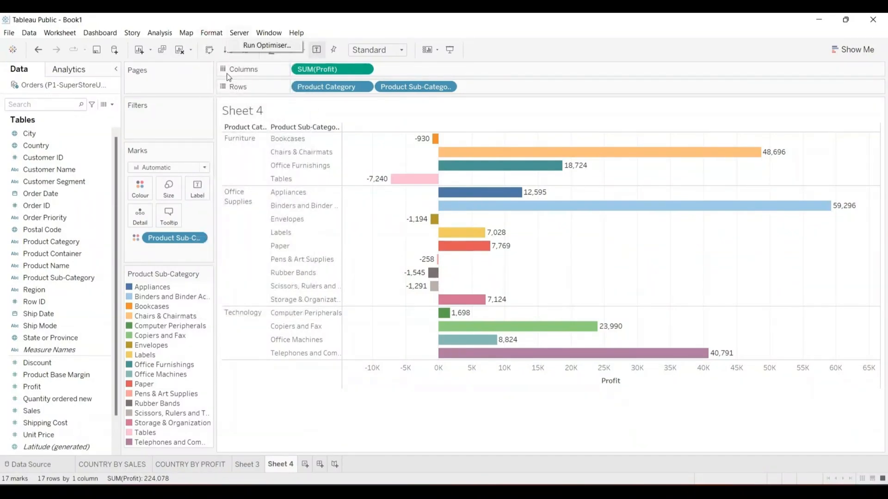
left_click(209, 34)
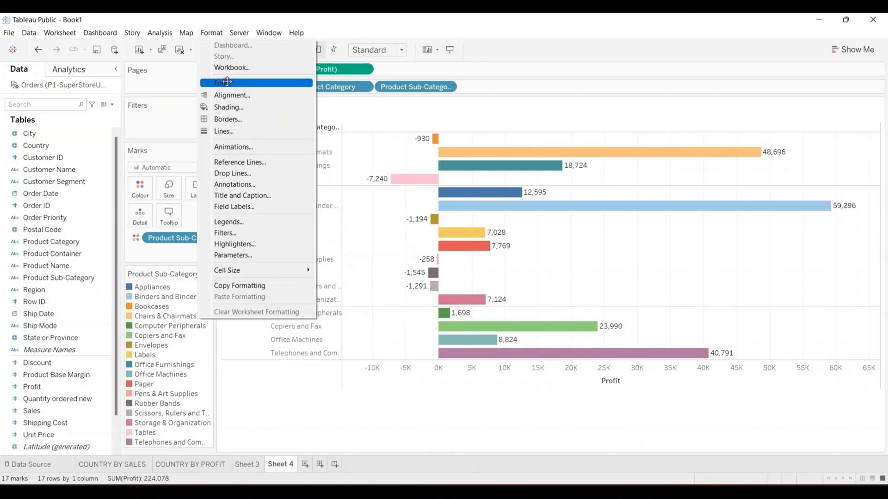
- Open Format Font for Sheet 4 and browse the worksheet default font families
left_click(228, 83)
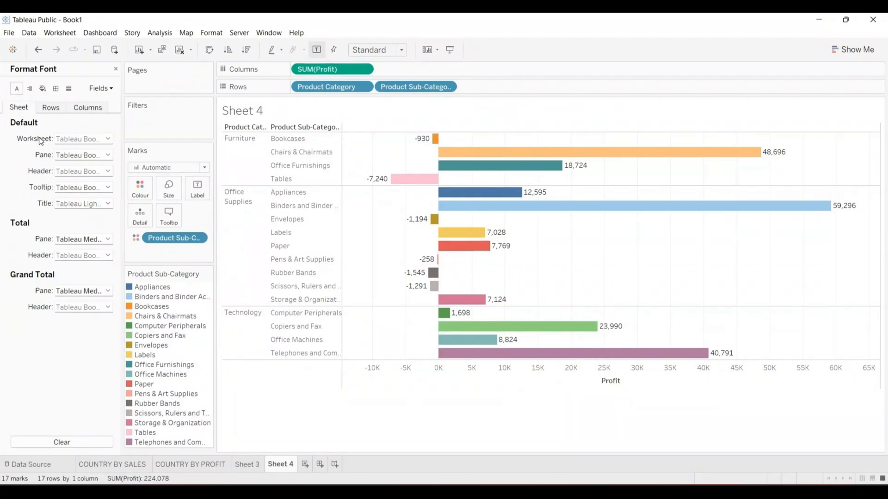
left_click(106, 139)
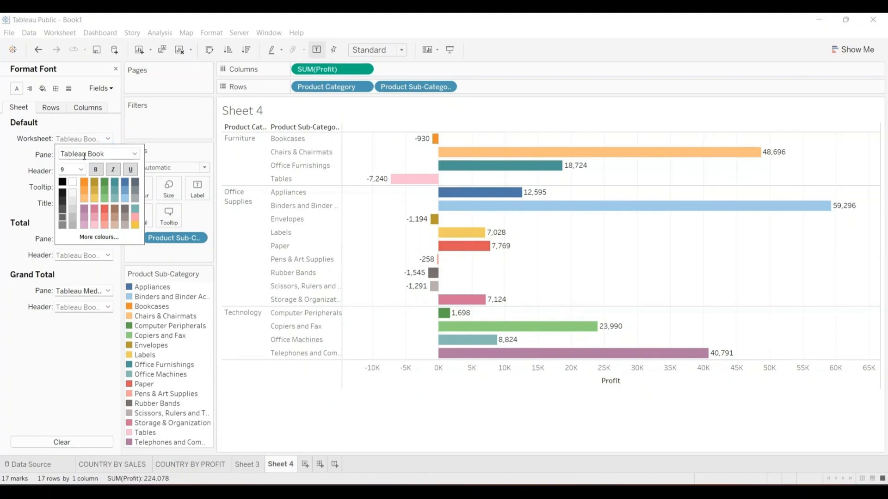
left_click(135, 154)
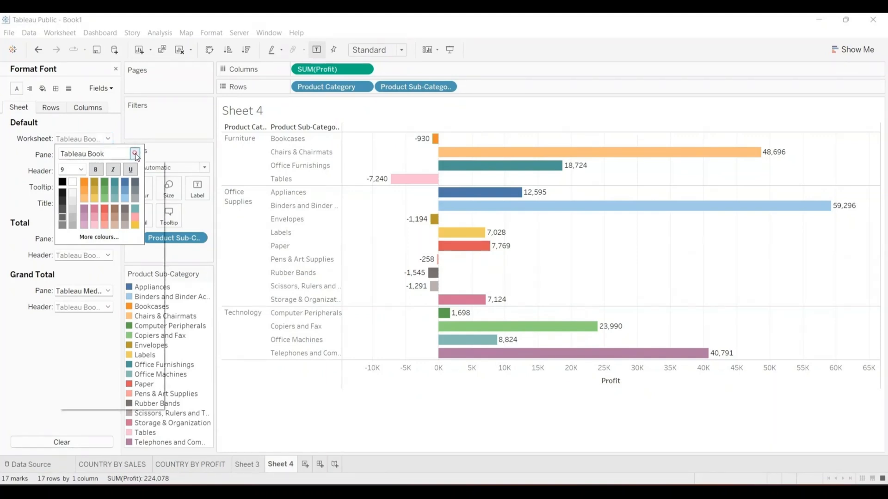
left_click(408, 301)
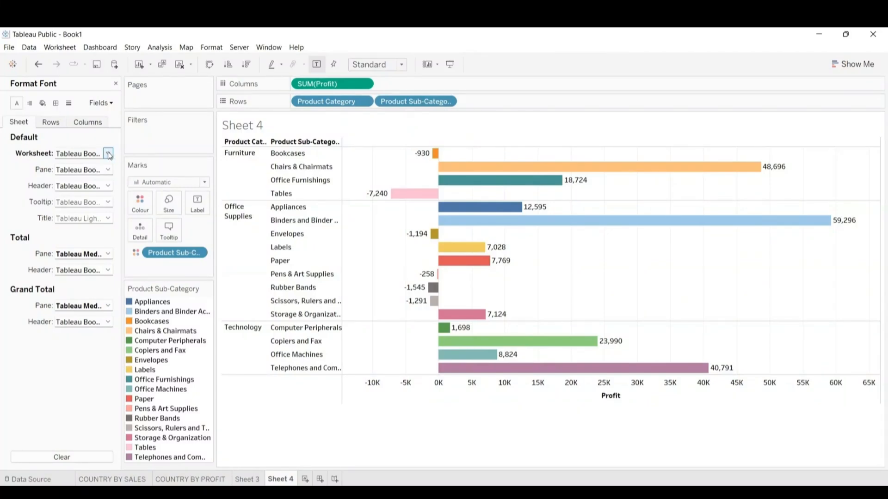
- Make the worksheet default font bold, keeping Tableau Book, then review the Pane font settings
left_click(108, 154)
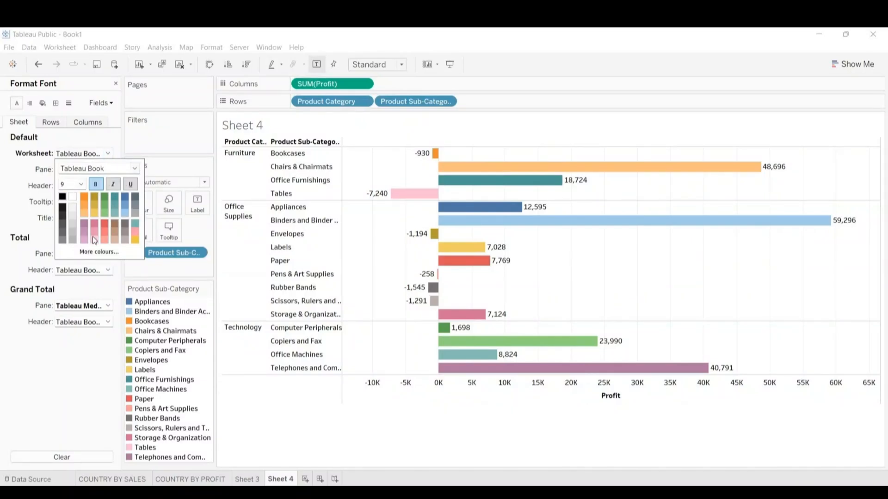
left_click(96, 184)
left_click(134, 168)
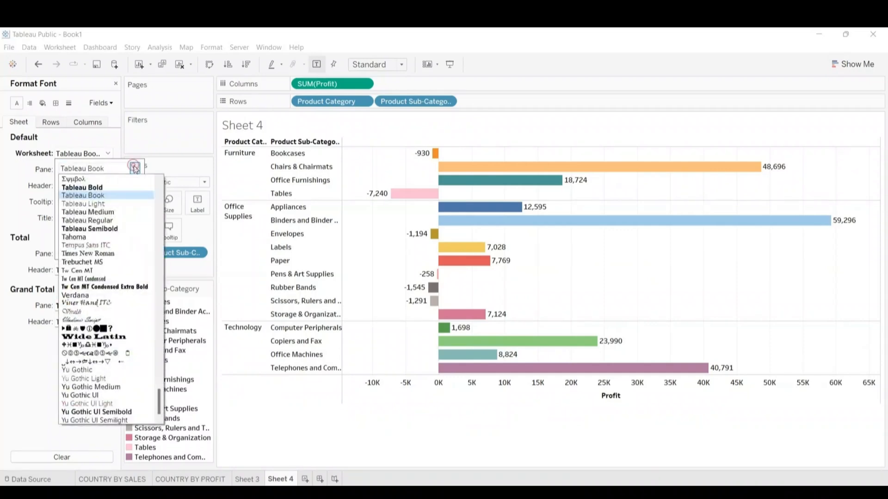
left_click(134, 168)
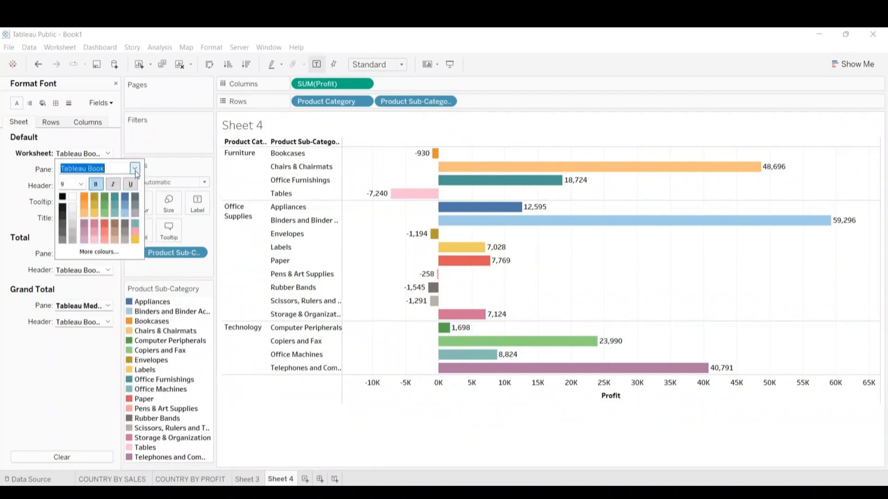
left_click(135, 169)
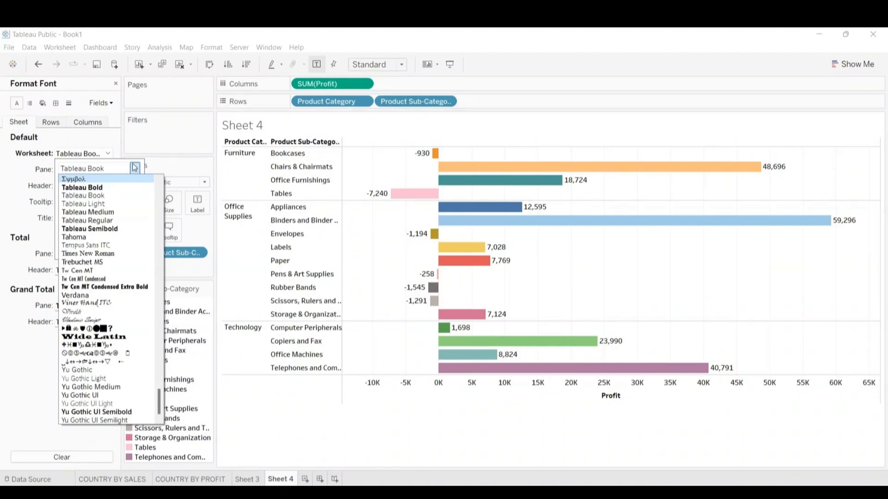
left_click(134, 168)
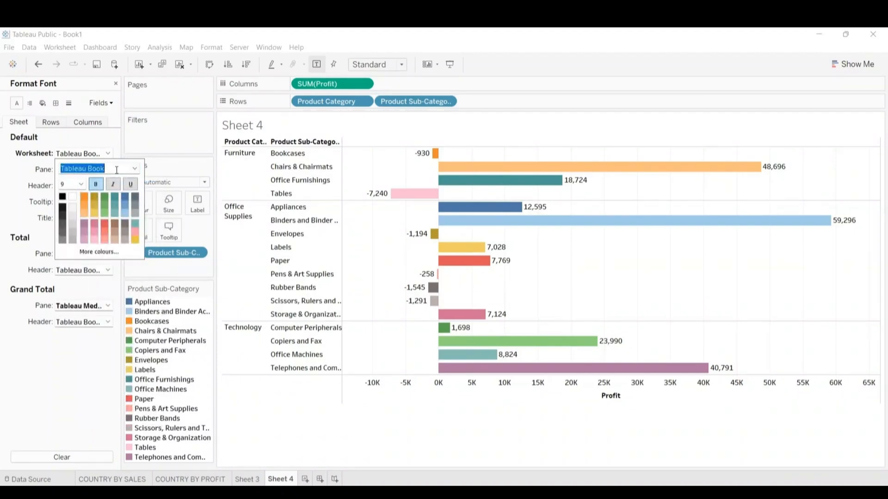
left_click(108, 154)
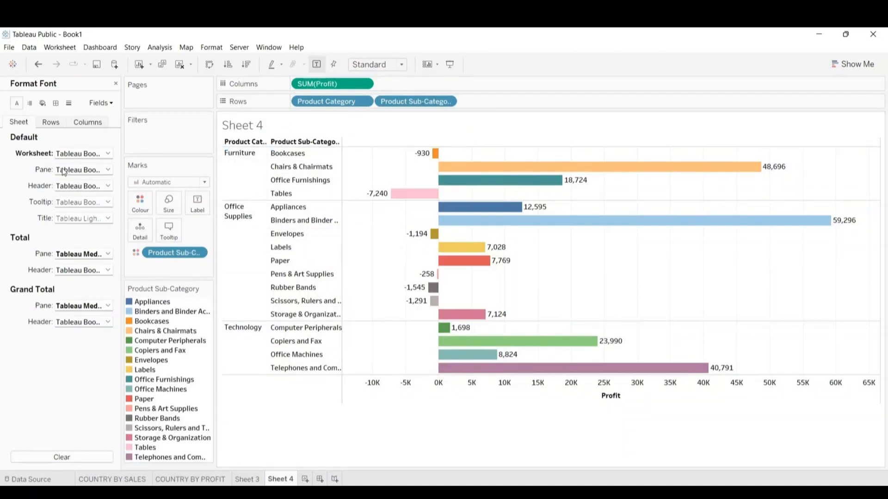
left_click(109, 169)
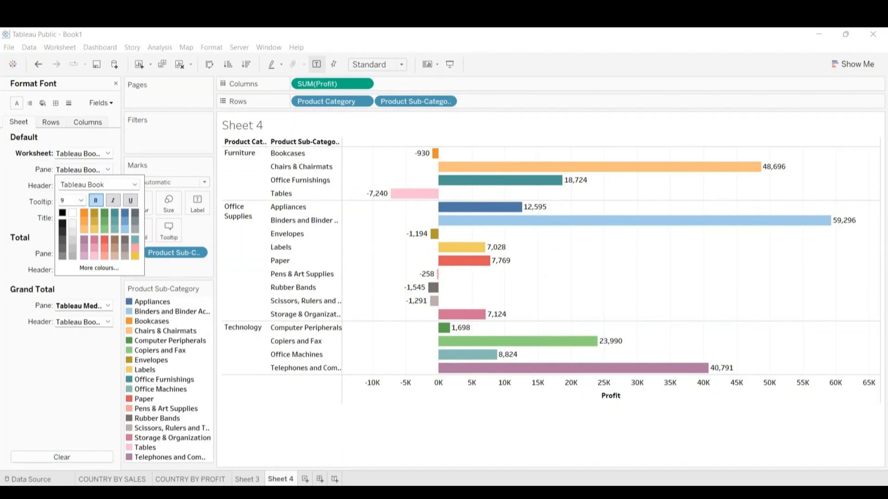
left_click(394, 497)
- Dismiss the screen-sharing notice and make the pane font bold, keeping Tableau Book
left_click(486, 457)
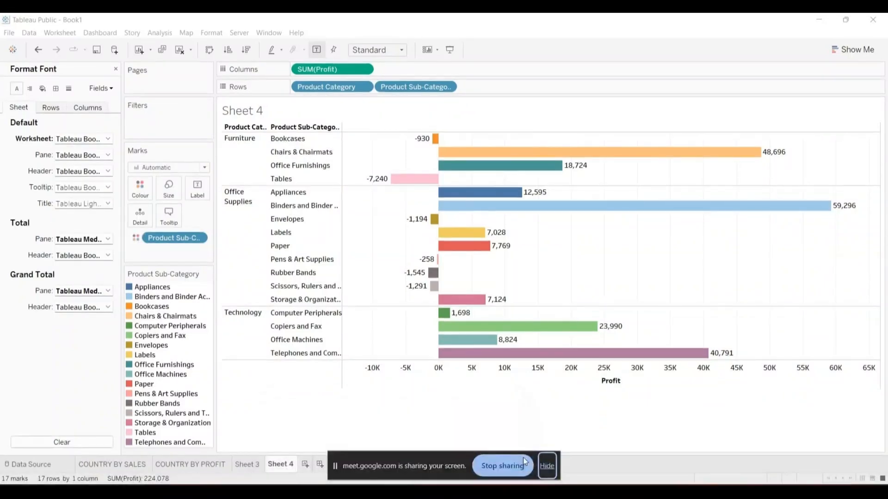
left_click(547, 465)
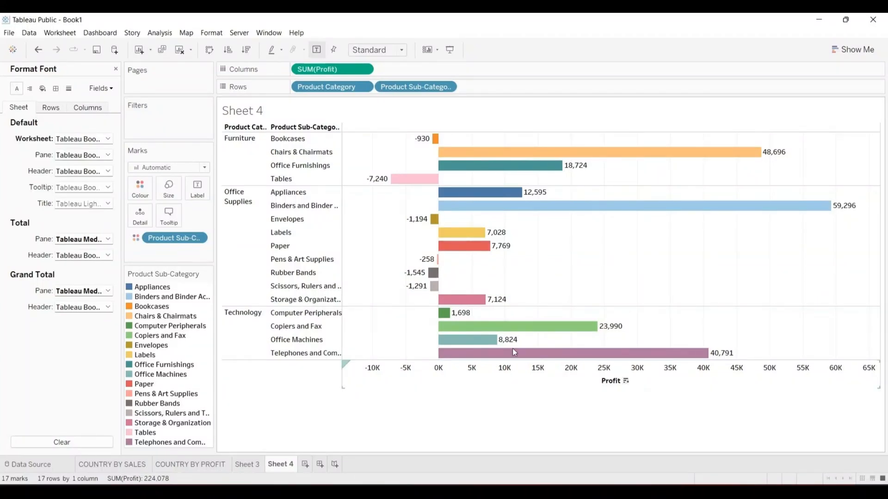
left_click(109, 155)
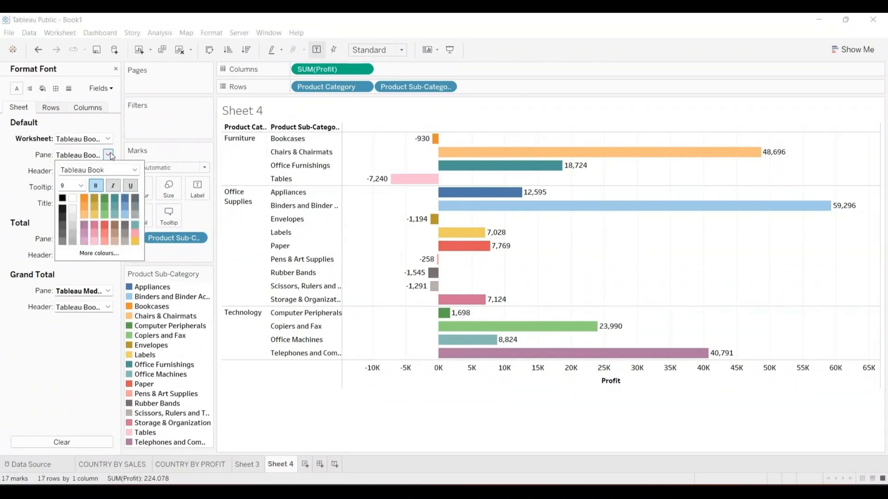
left_click(96, 186)
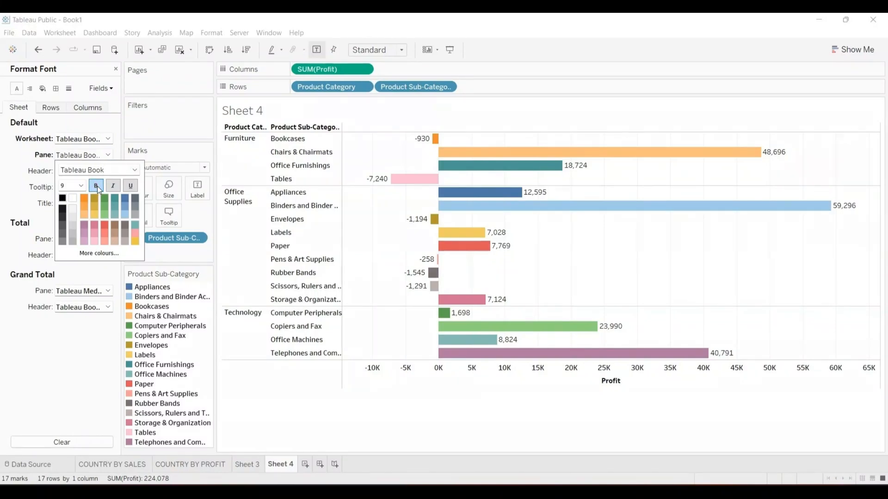
left_click(135, 170)
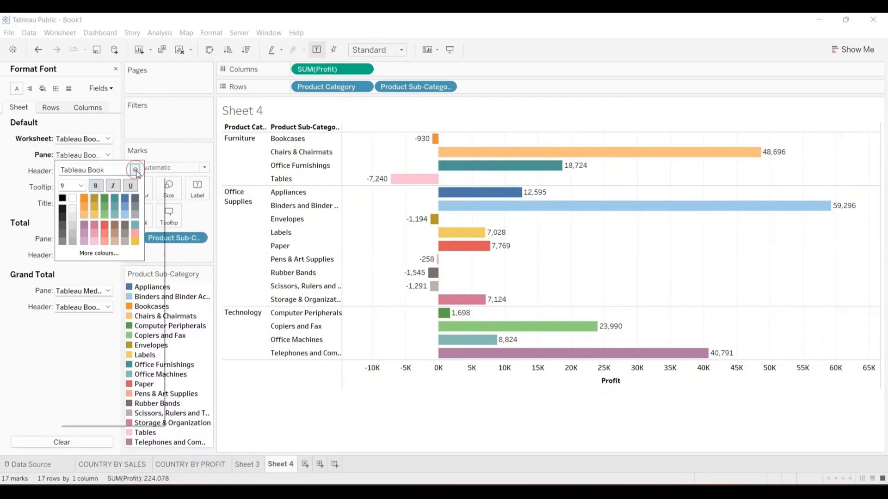
left_click(135, 171)
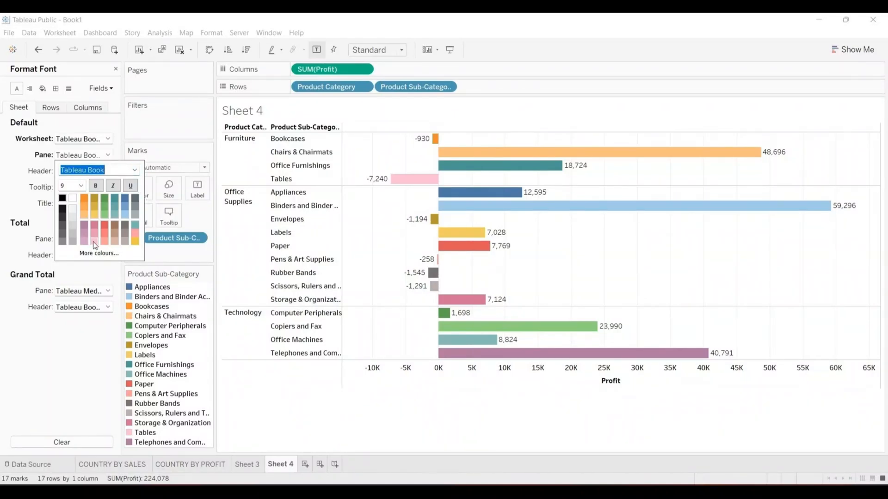
left_click(92, 338)
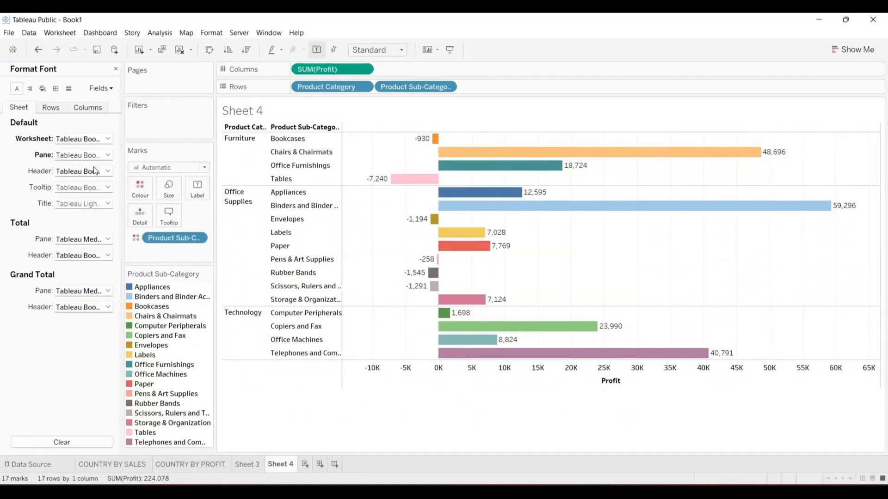
- Make the tooltip and Sheet 4 title fonts bold as well
left_click(108, 188)
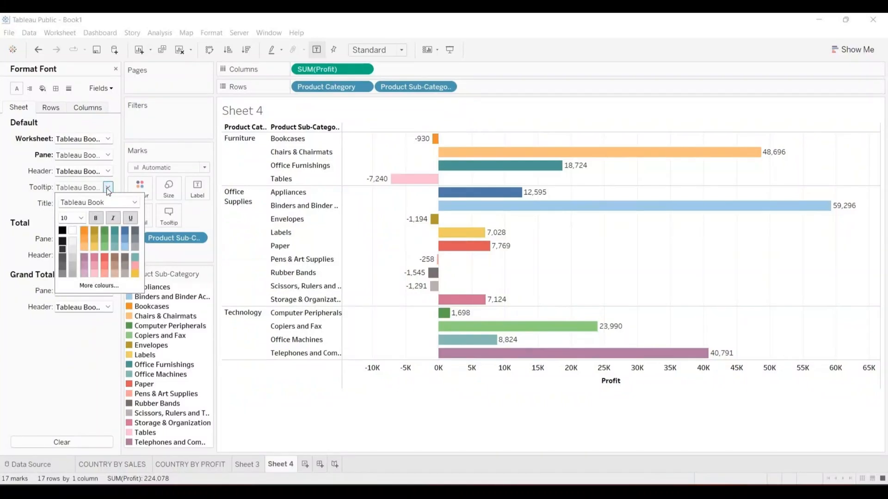
left_click(96, 218)
left_click(80, 340)
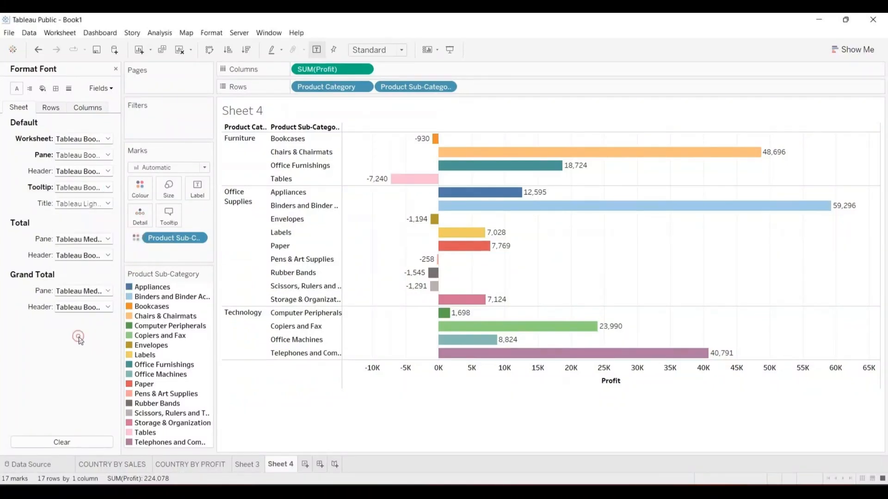
left_click(108, 203)
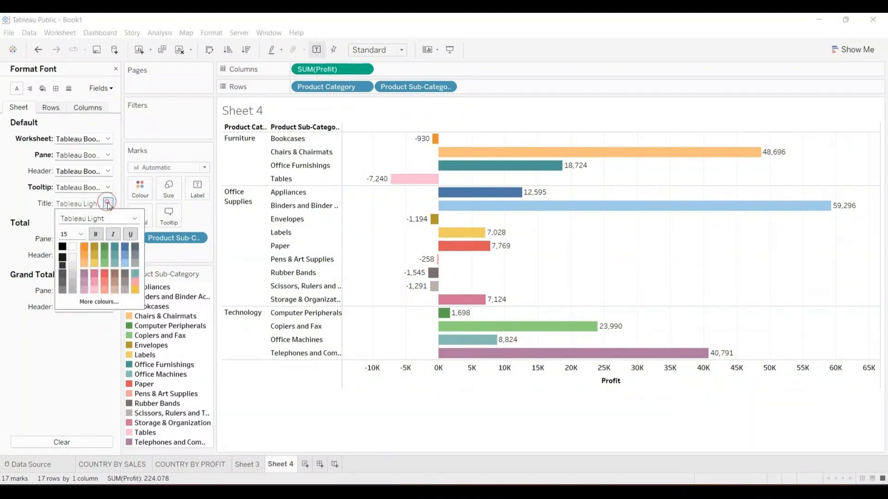
left_click(95, 234)
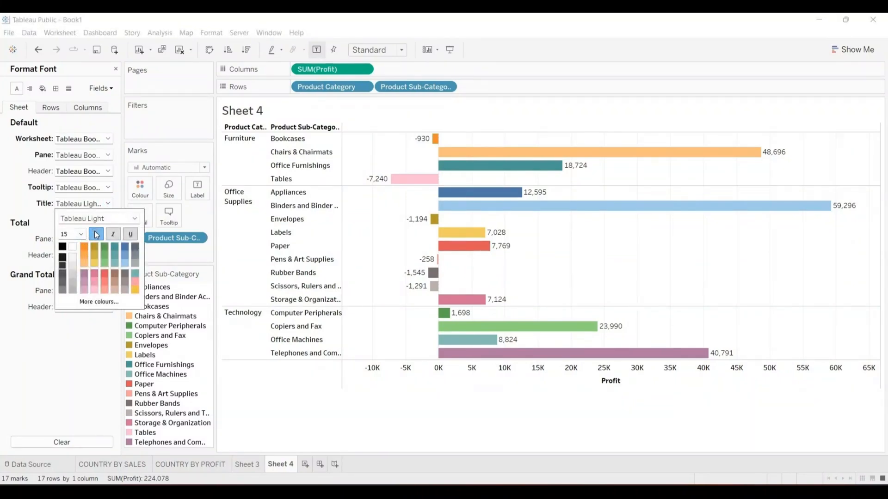
left_click(59, 330)
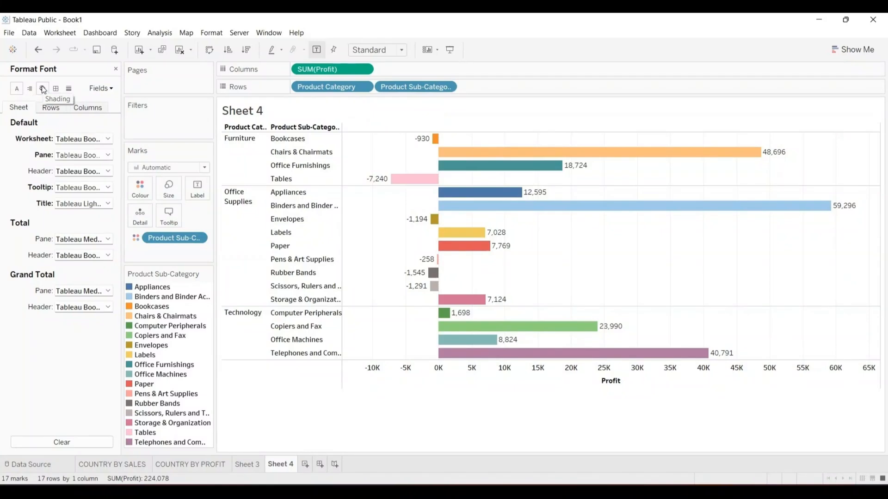
- Keep grid lines at None in Format Lines and stretch the profit chart taller
left_click(69, 90)
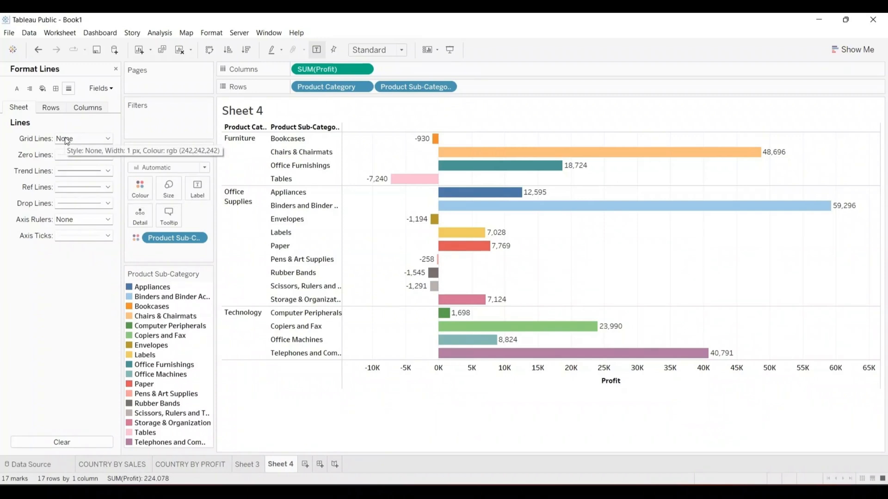
left_click(105, 139)
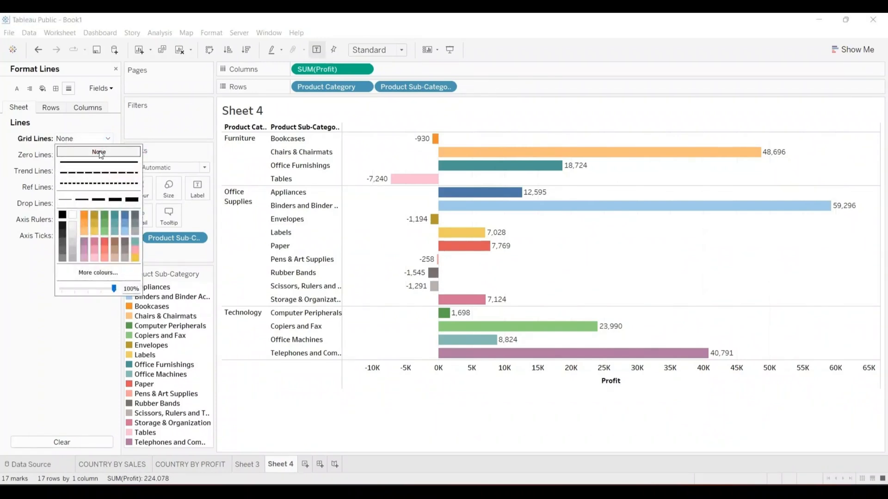
left_click(74, 325)
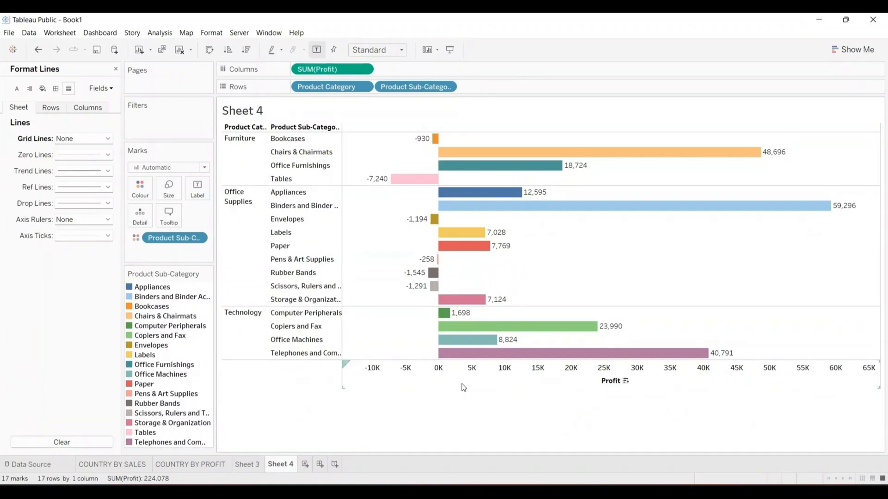
left_click_drag(461, 389, 465, 442)
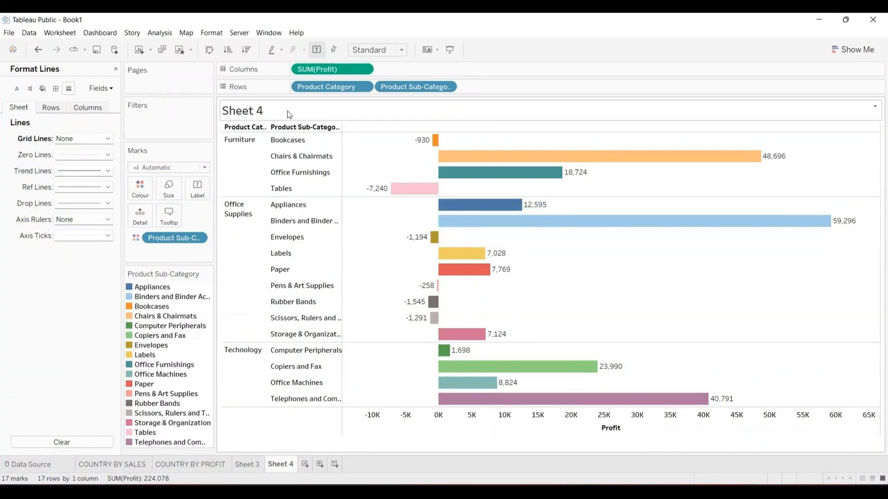
- Replace the placeholder sheet title with 'PRODUCT_SUBCATEGORY BY PROFIT'
double_click(260, 111)
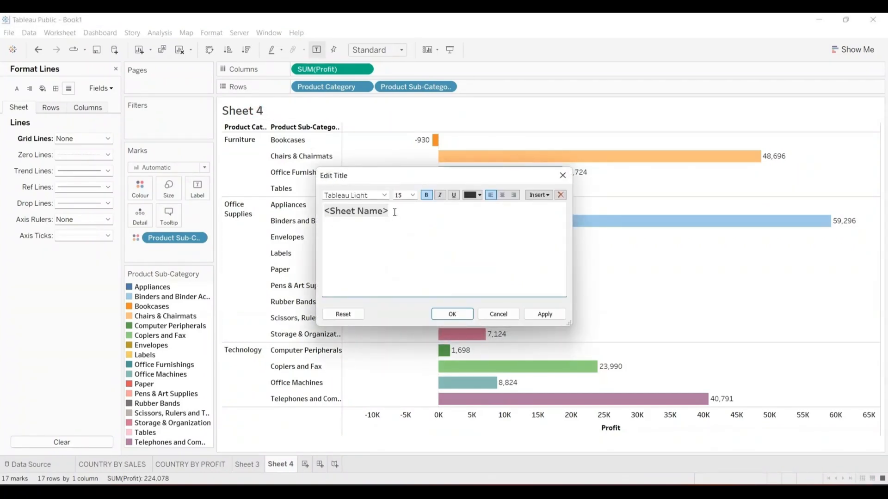
key("ctrl+a")
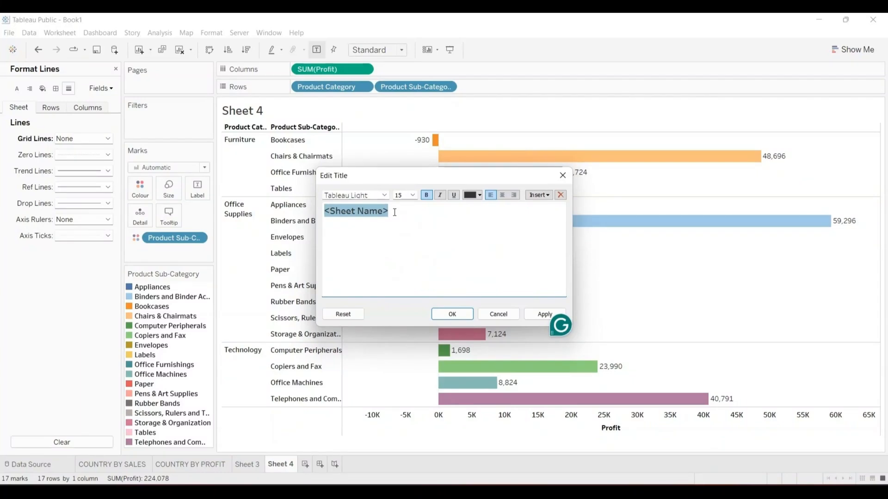
key("Left")
key("Delete")
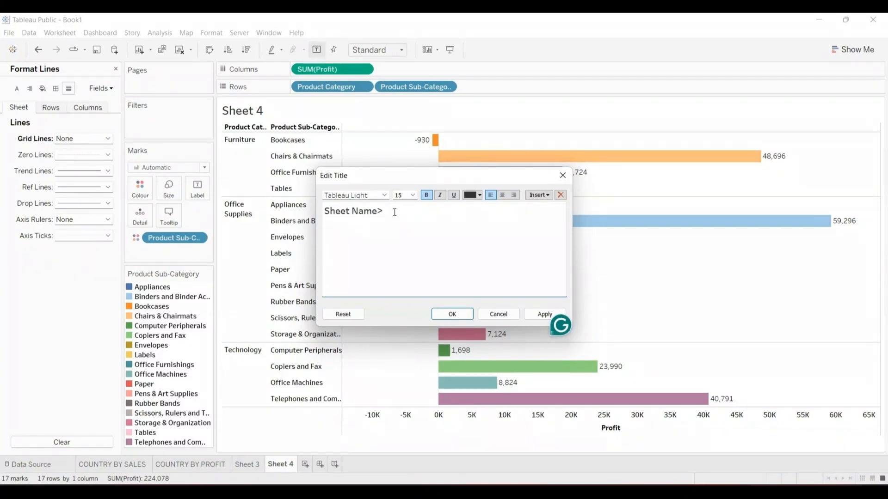
key("ctrl+Right")
key("ctrl+Right")
key("ctrl+Right")
key("BackSpace")
key("BackSpace")
key("BackSpace")
key("BackSpace")
key("BackSpace")
key("BackSpace")
key("BackSpace")
key("BackSpace")
key("BackSpace")
key("BackSpace")
key("BackSpace")
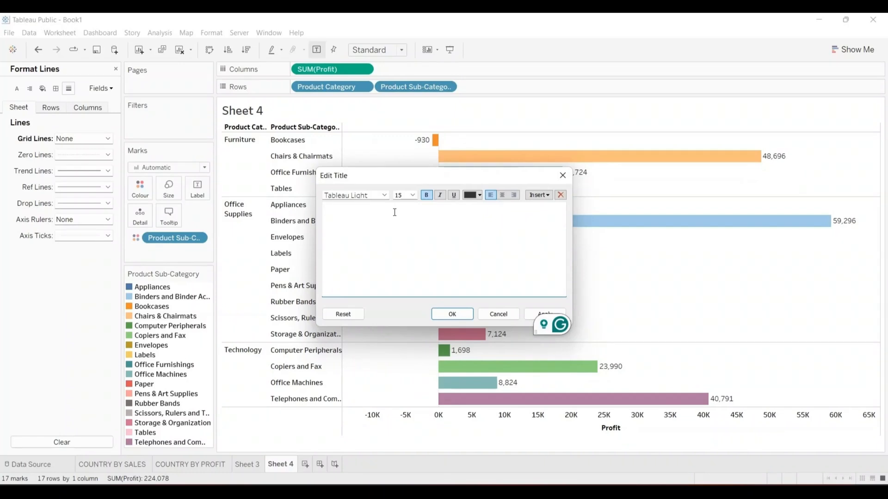
type("PRODUCT")
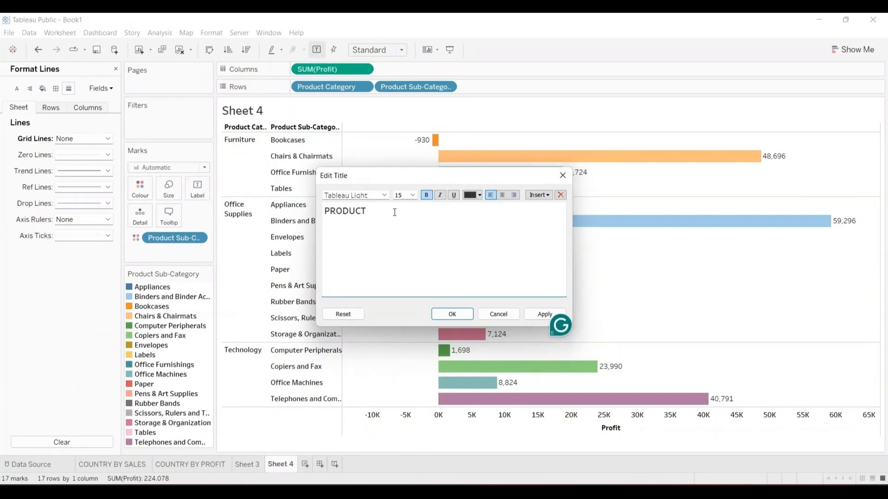
type("-S")
key("BackSpace")
type("_SUBCATEGORY BY")
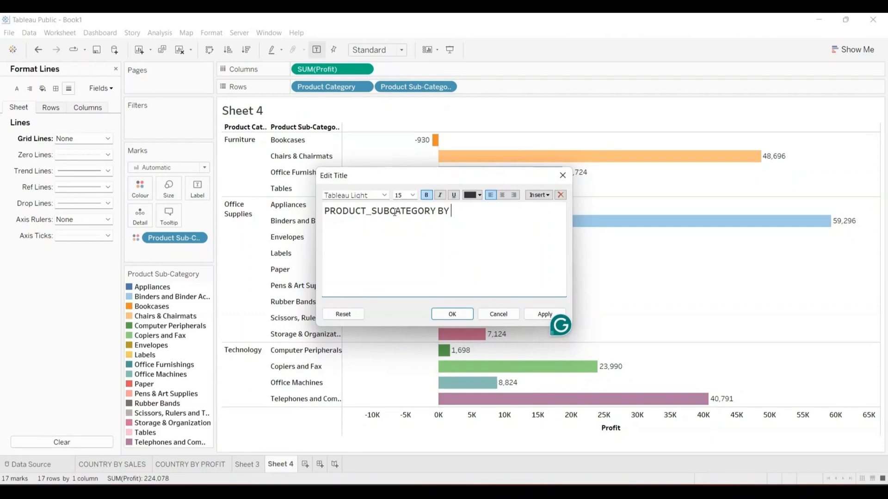
type(" PROFIT")
- Format the title as size 16, green and centred, and apply it
key("ctrl+a")
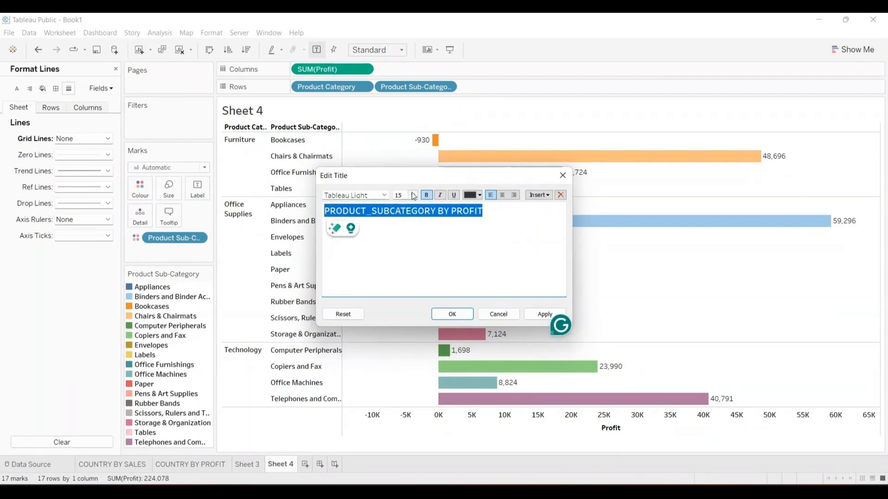
left_click(413, 195)
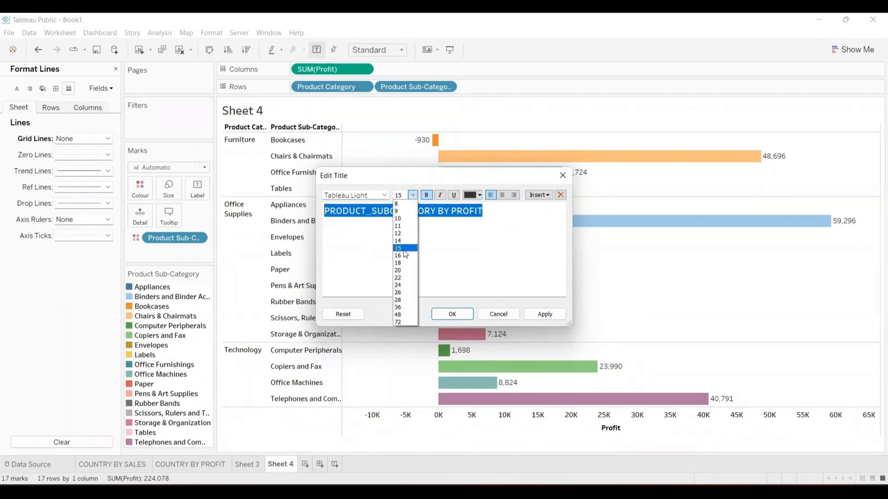
left_click(400, 256)
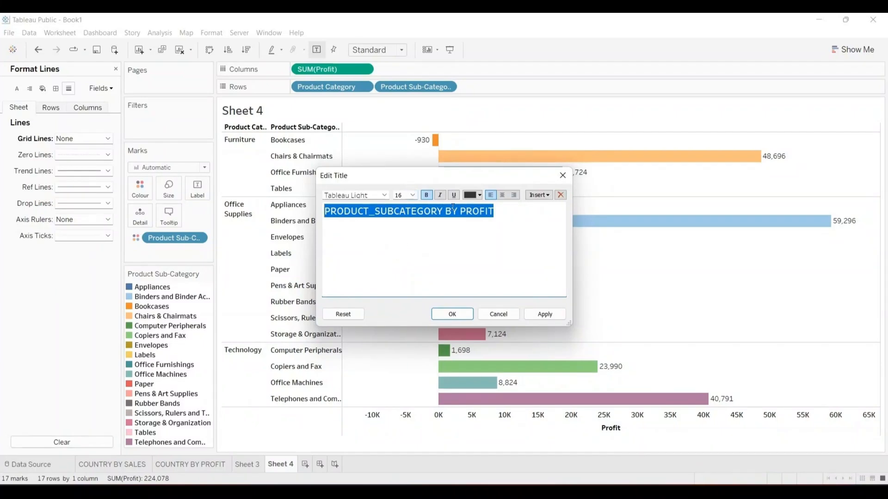
left_click(473, 196)
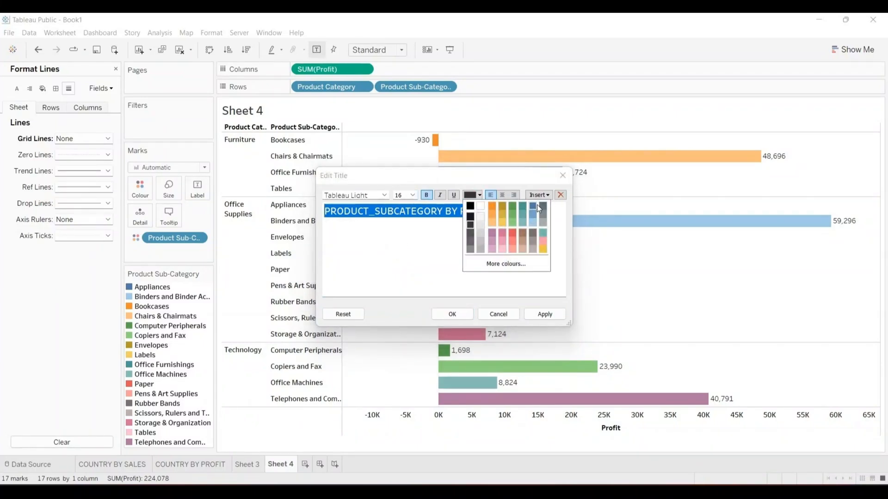
left_click(512, 206)
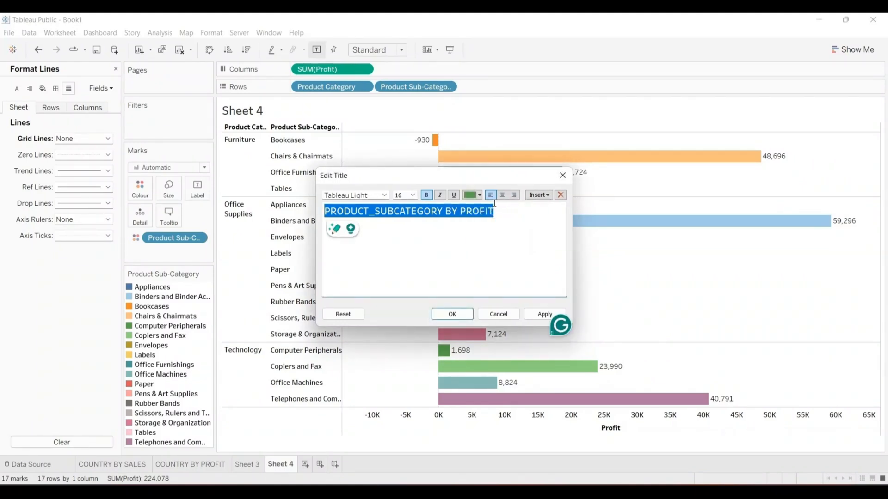
left_click(503, 196)
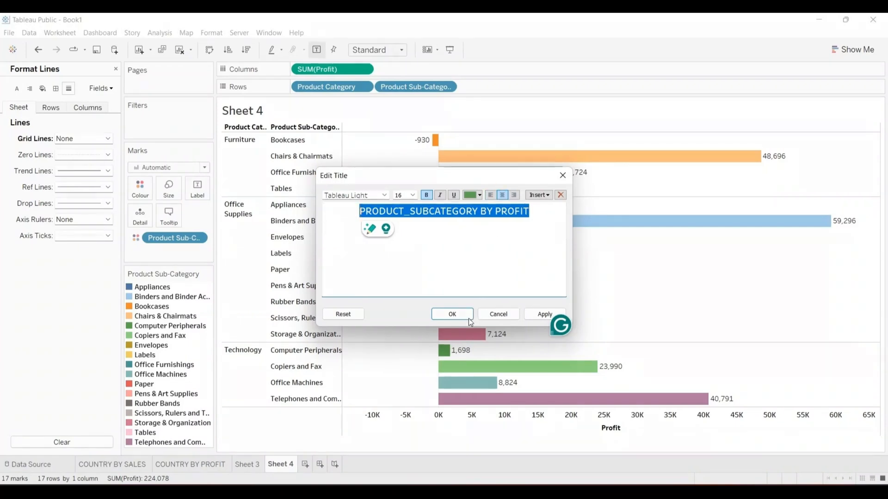
left_click(453, 314)
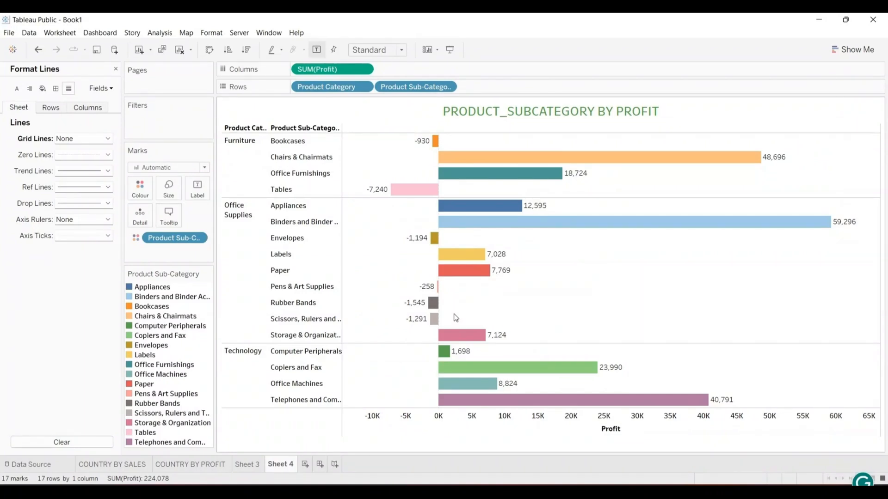
- Change the title font to Tableau Bold
left_click(480, 110)
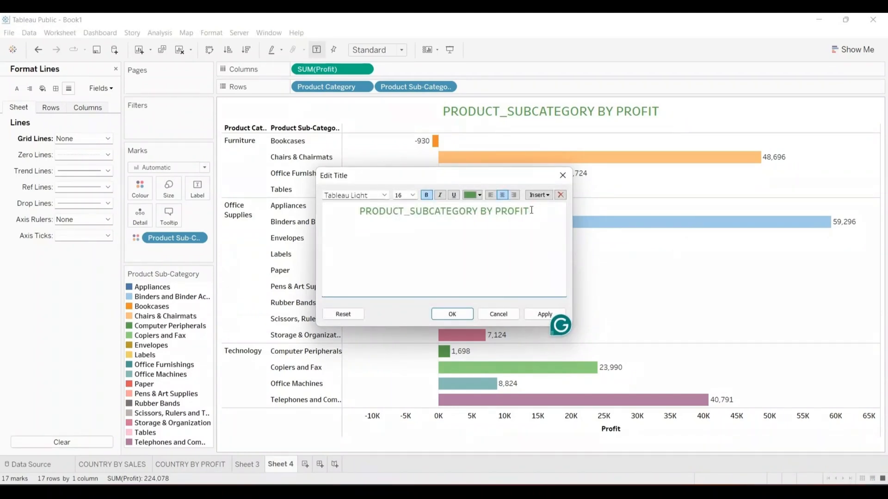
key("ctrl+a")
key("ctrl+c")
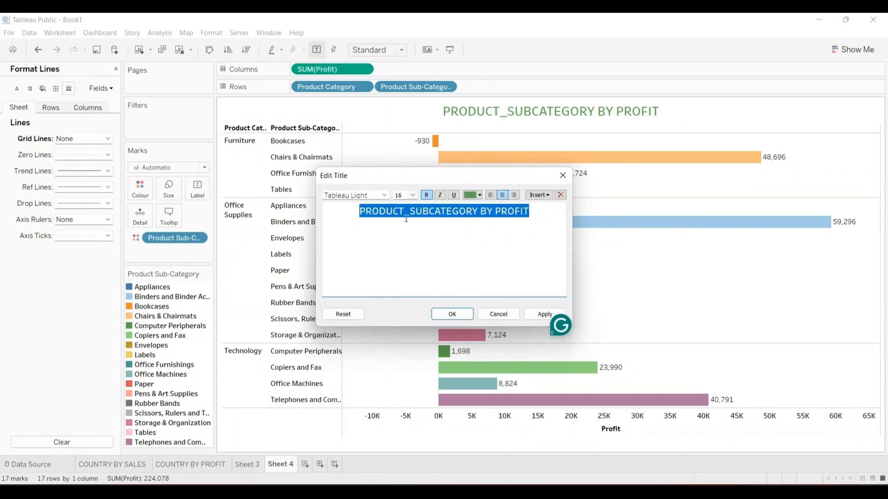
left_click(384, 196)
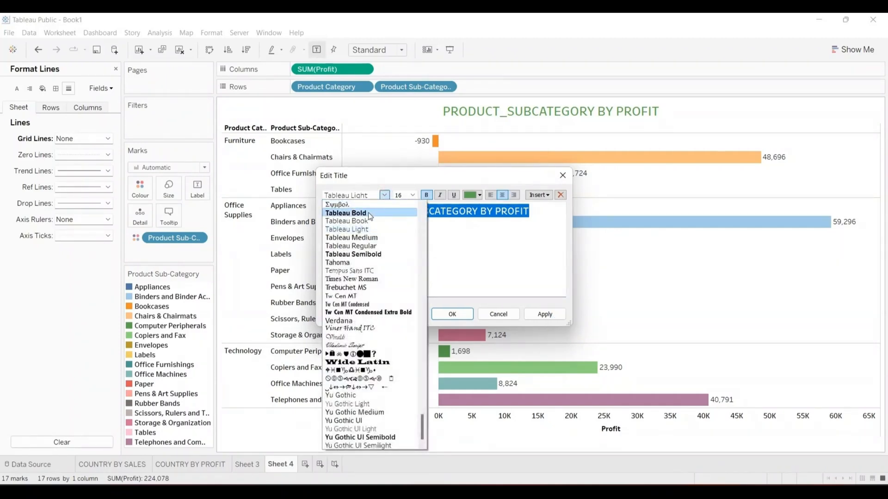
left_click(368, 212)
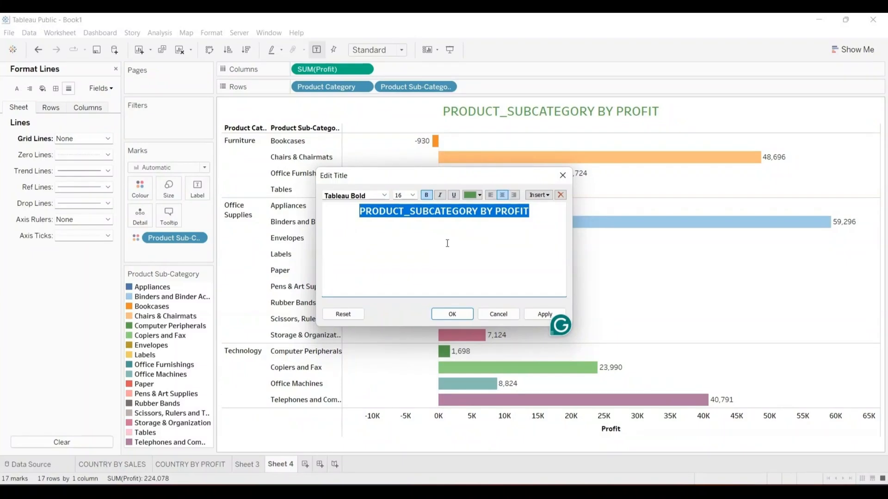
left_click(460, 315)
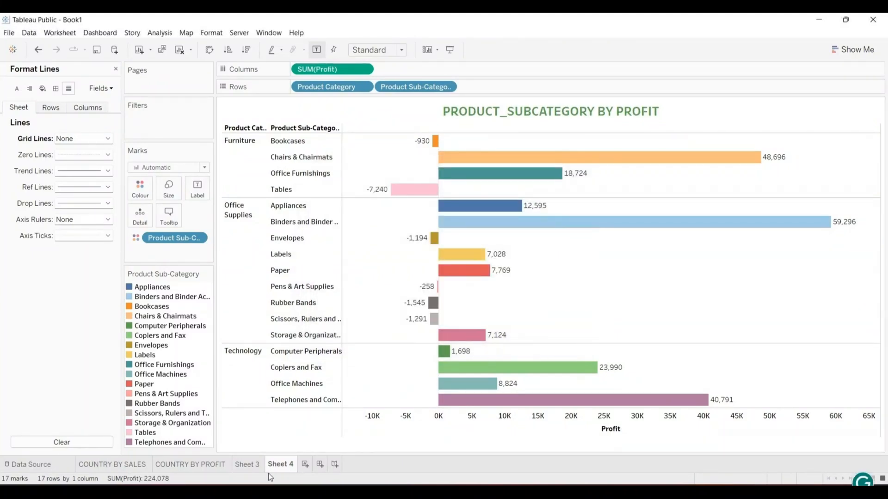
- Rename the Sheet 4 tab to PRODUCT_SUBCATEGORY BY PROFIT and add a blank Sheet 5
double_click(283, 466)
key("ctrl+v")
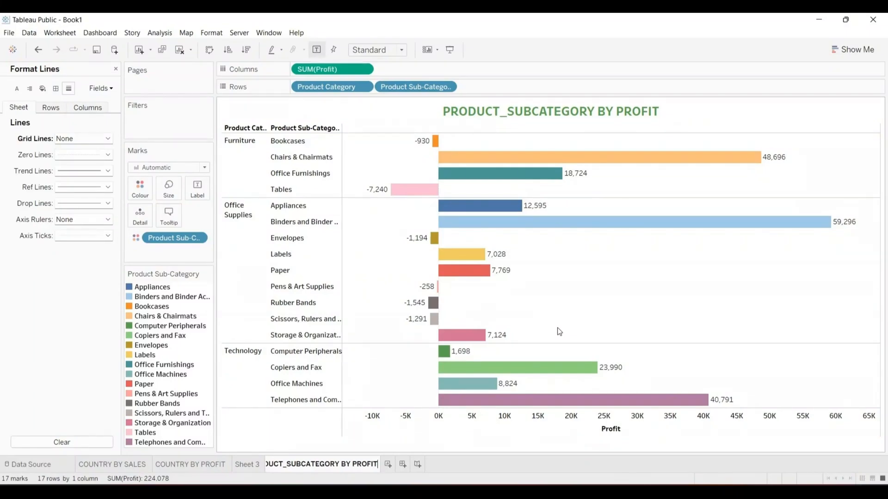
key("Return")
key("ctrl+m")
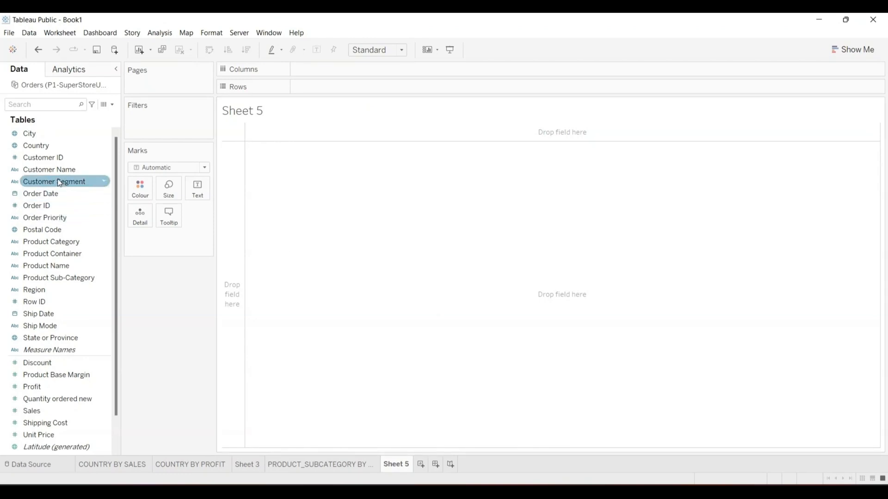
- Put Customer Segment and Product Category on Rows and Sales on Columns as bars
mouse_move(51, 180)
left_mouse_down()
mouse_move(230, 154)
mouse_move(327, 110)
mouse_move(344, 86)
left_mouse_up()
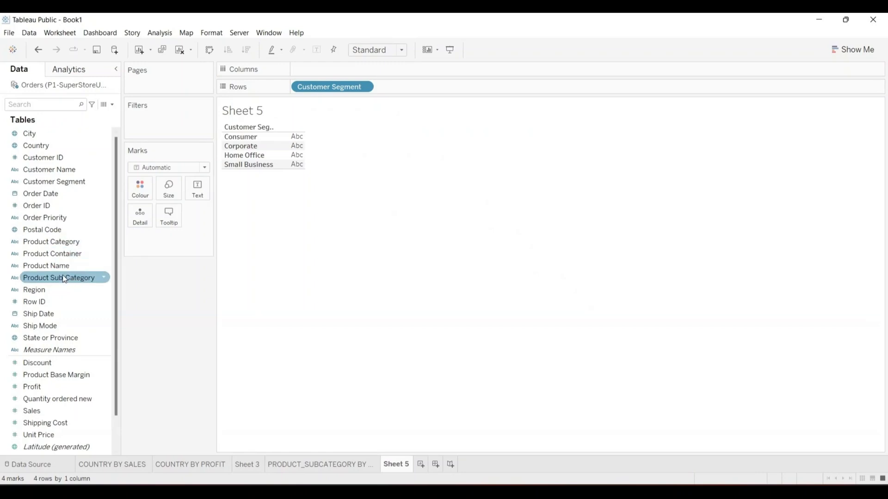
mouse_move(64, 279)
left_mouse_down()
mouse_move(343, 163)
mouse_move(419, 89)
left_mouse_up()
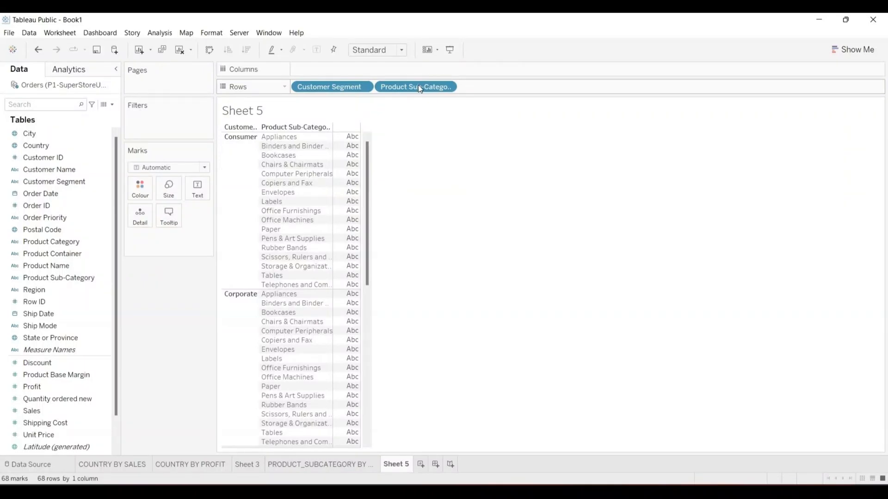
left_click(419, 87)
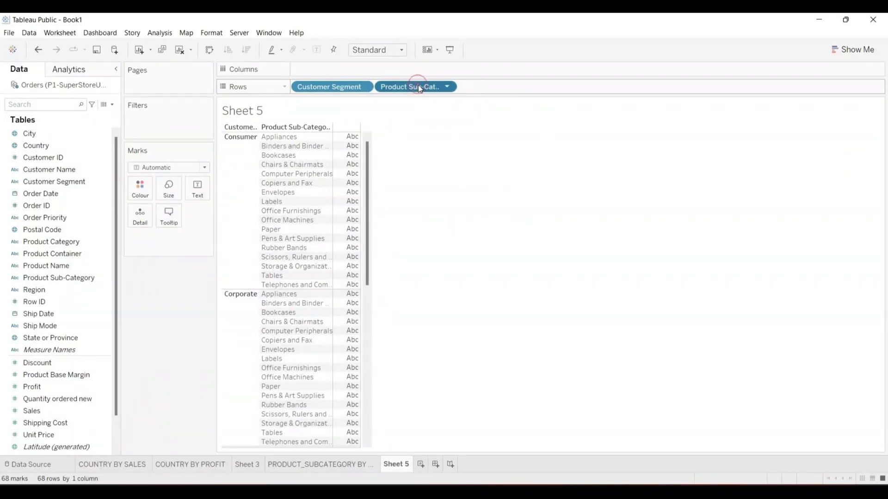
left_click_drag(419, 87, 59, 280)
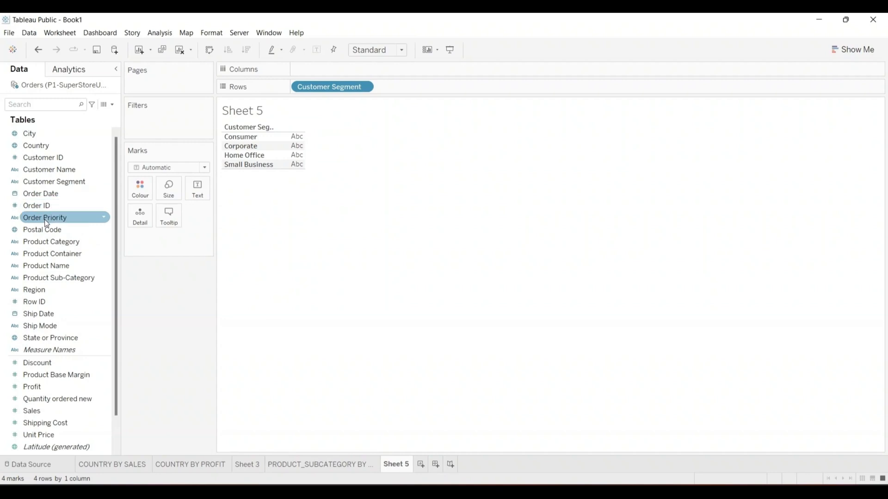
left_click(44, 242)
left_click_drag(43, 244, 398, 85)
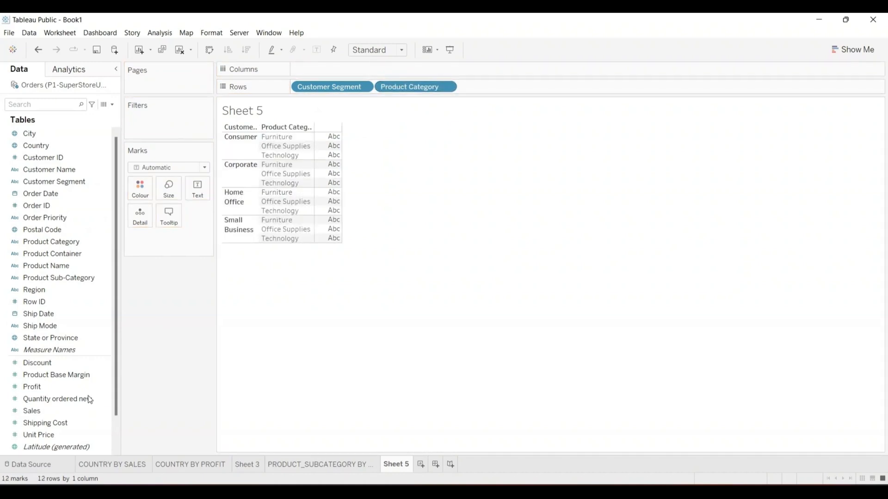
left_click_drag(49, 409, 336, 72)
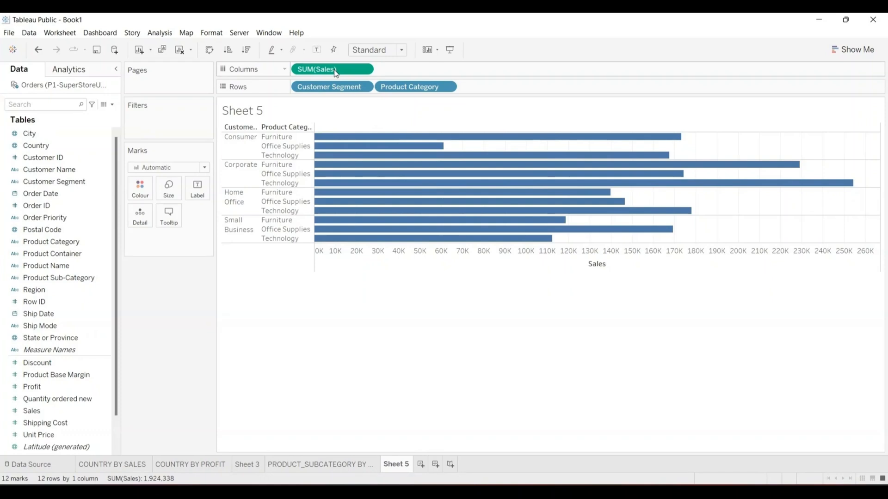
- Set the Sheet 5 view size to Fit Height so the 12 bars fill the worksheet
left_click(845, 48)
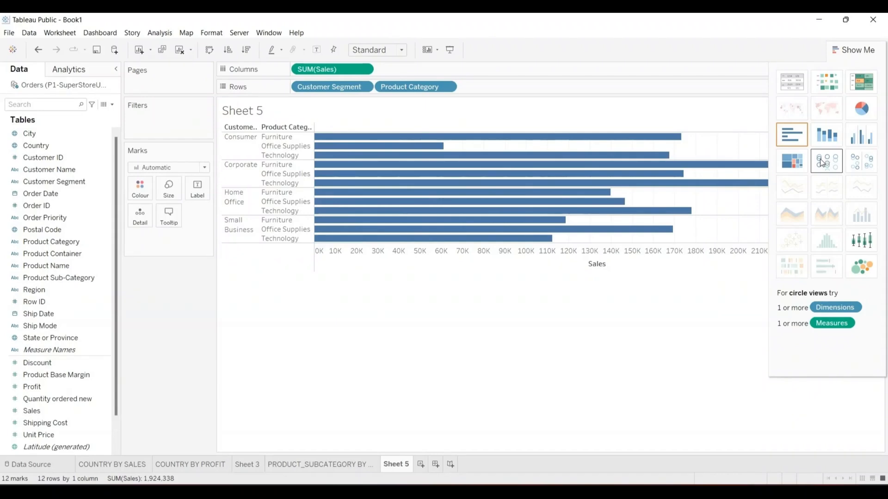
left_click(699, 375)
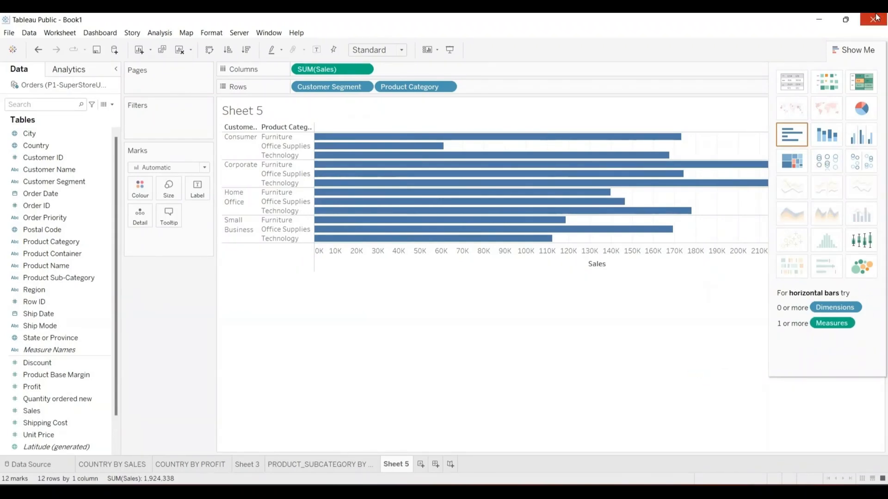
left_click(851, 50)
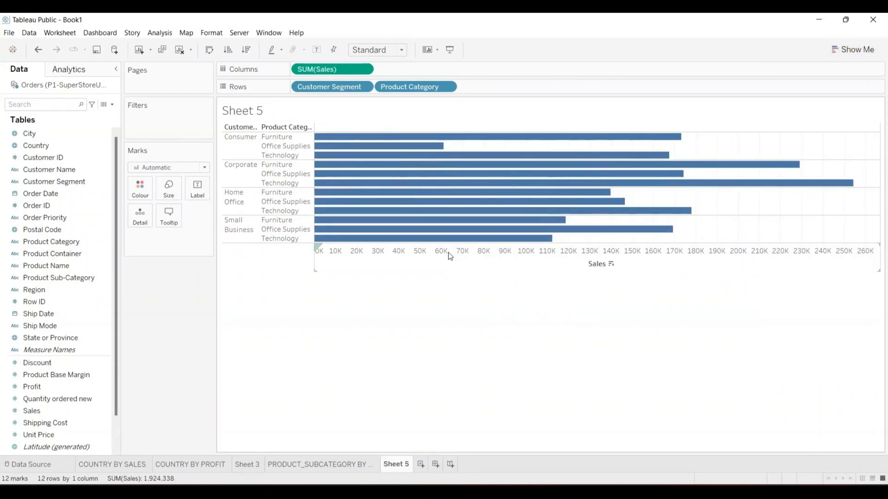
left_click(404, 52)
left_click(384, 70)
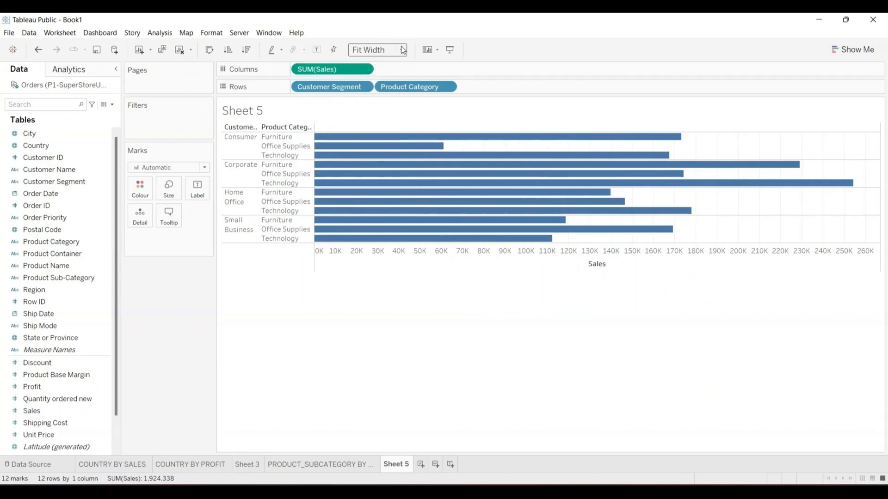
left_click(404, 50)
left_click(384, 82)
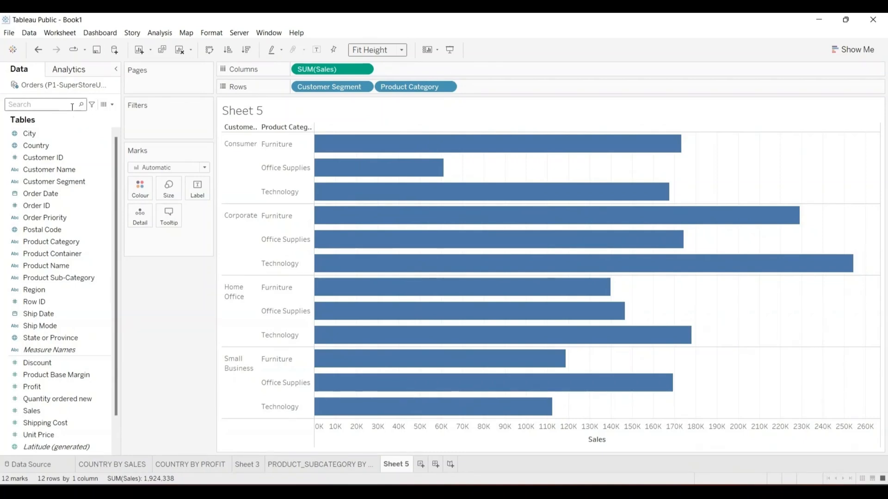
- Turn on mark labels so each bar displays its Sales value
left_click(197, 184)
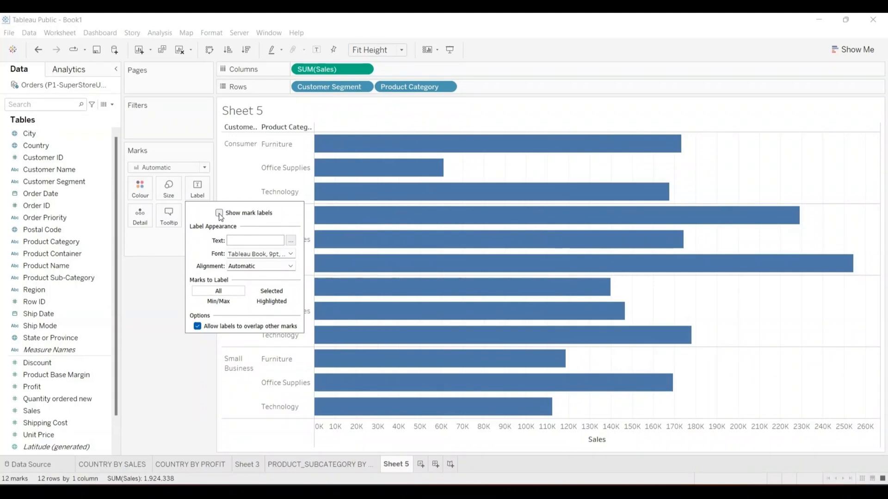
left_click(219, 213)
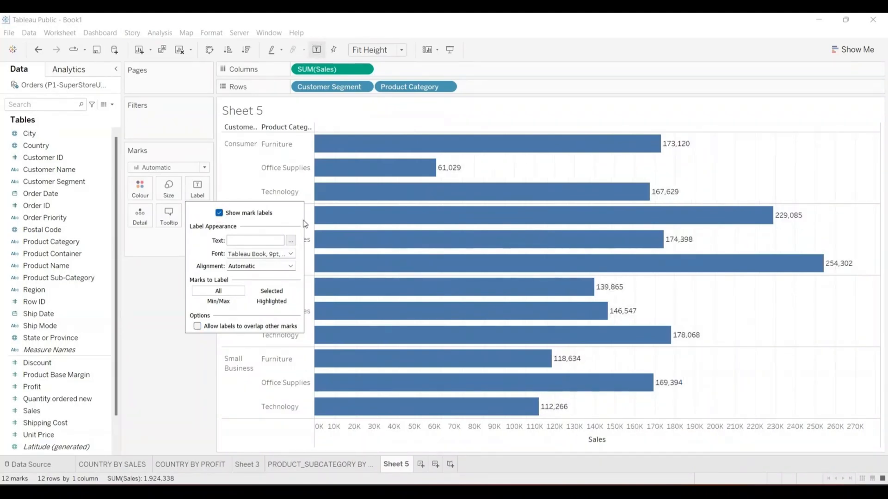
left_click(165, 302)
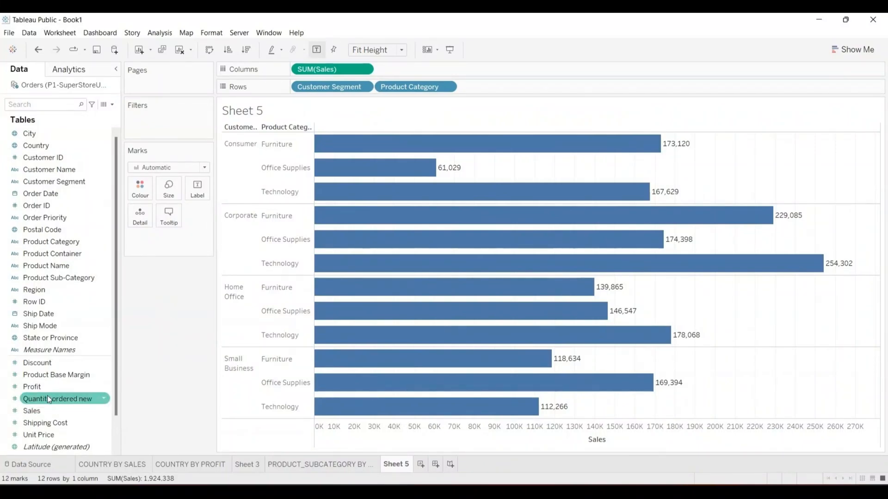
- Colour the bars by SUM(Profit), with a blue legend from 6,963 to 35,642
left_click_drag(32, 384, 140, 190)
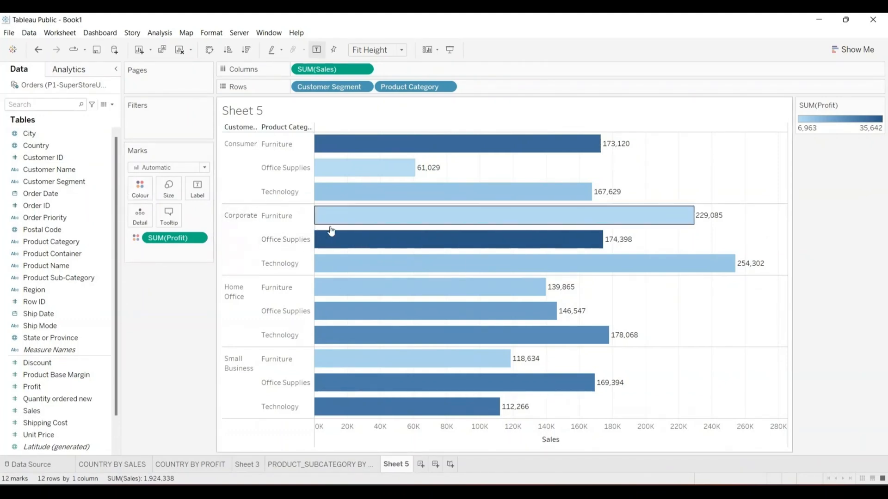
mouse_move(365, 231)
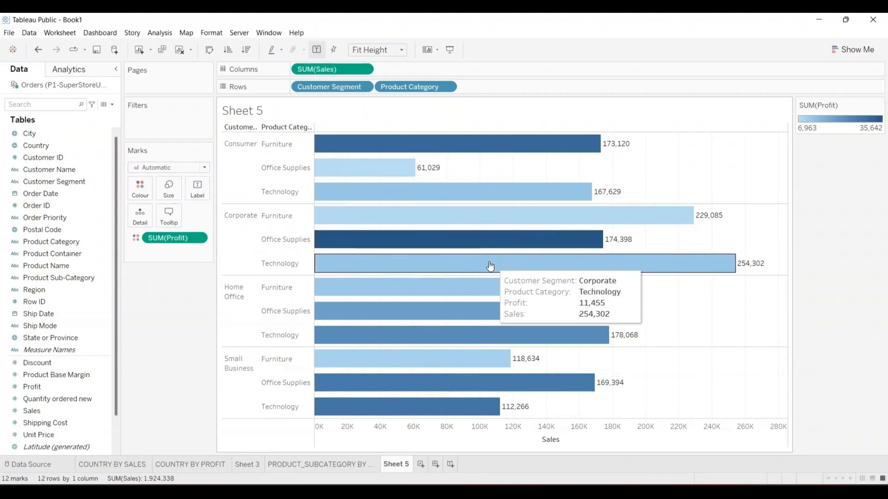
mouse_move(407, 306)
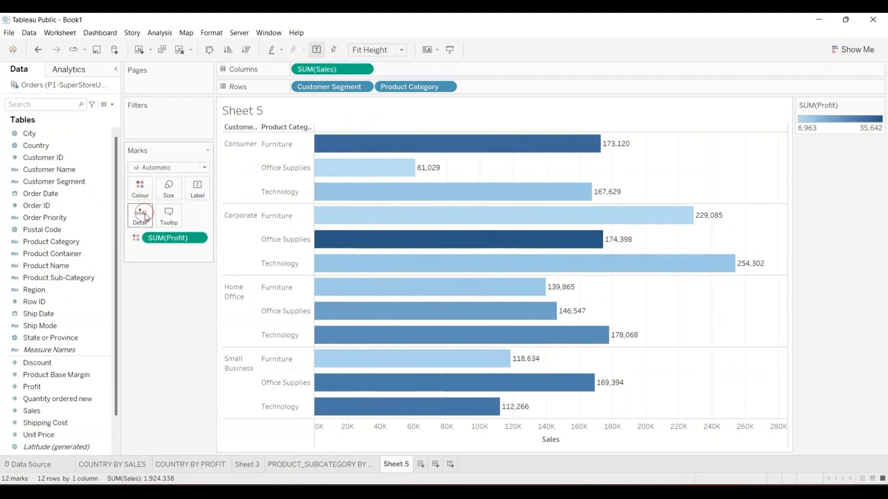
left_click(140, 214)
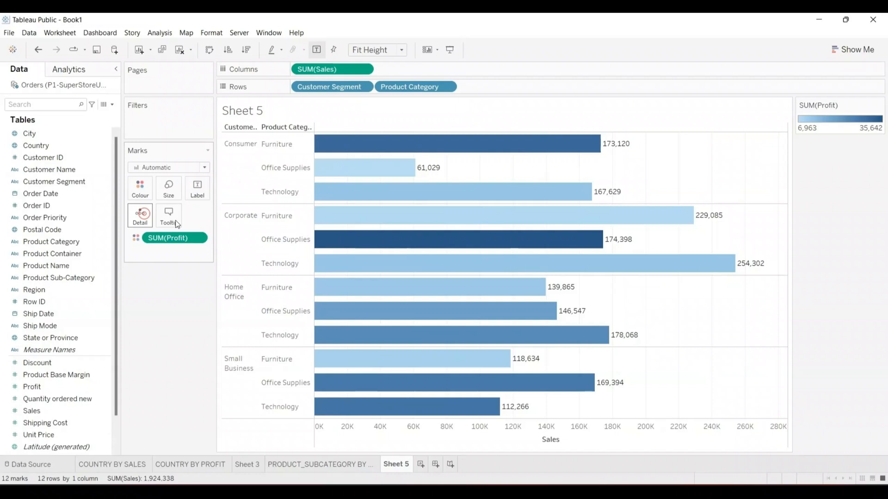
left_click(141, 219)
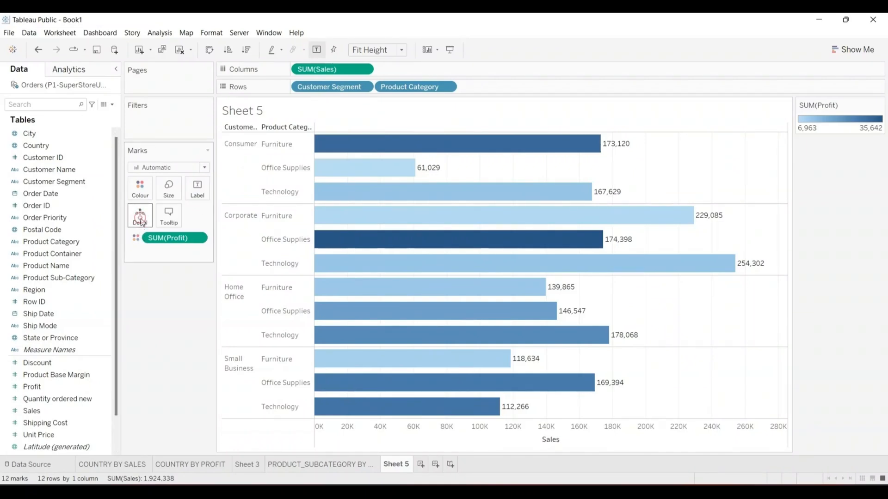
mouse_move(401, 225)
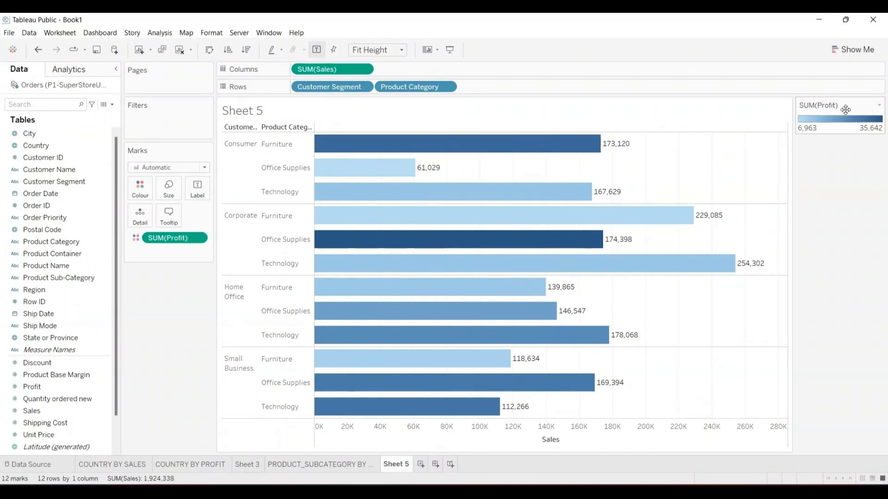
- Dock the SUM(Profit) legend below the Marks card so the Sales axis widens to 270K
left_click(879, 105)
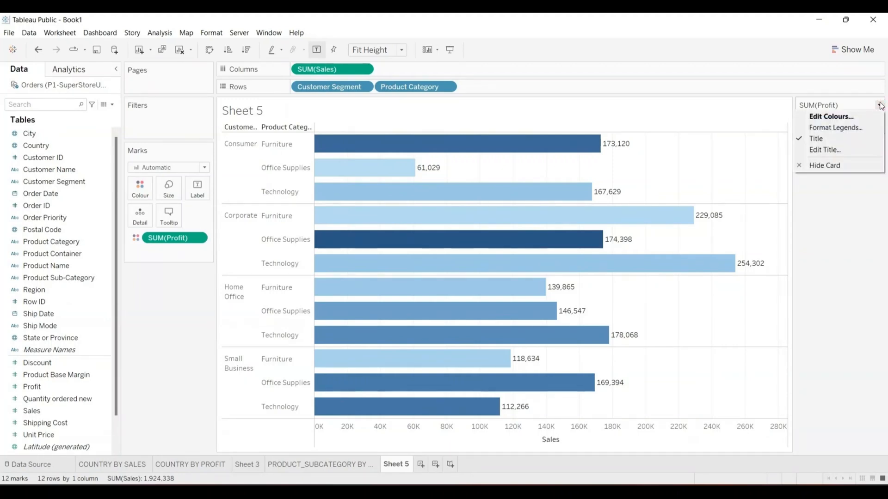
left_click(842, 226)
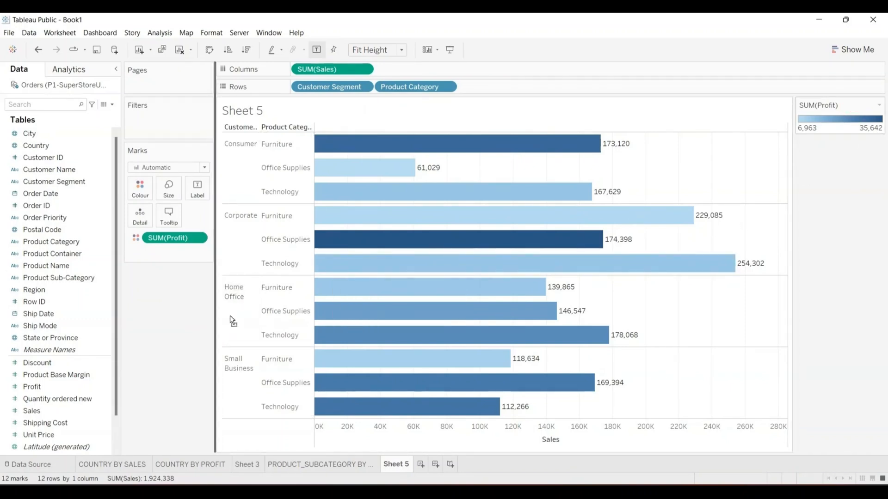
left_click_drag(170, 294, 170, 294)
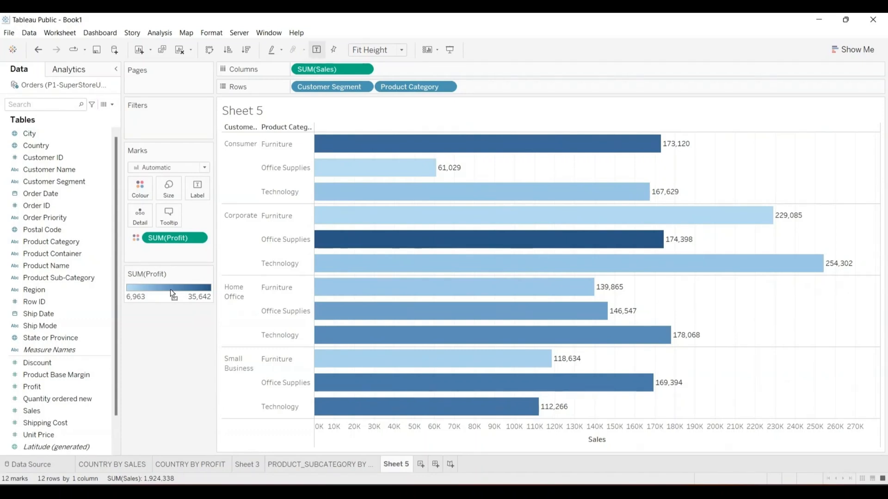
- Change the Sales measure from Sum to Average, giving AVG(Sales) bars
left_click(365, 68)
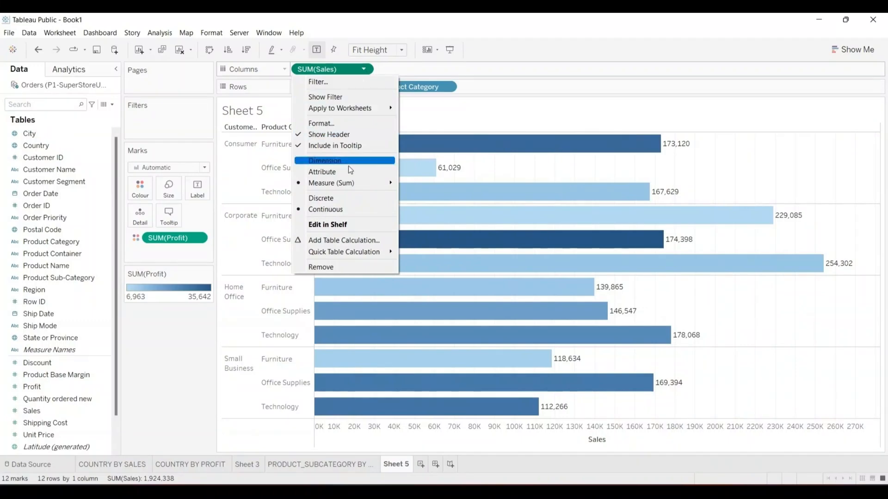
mouse_move(342, 185)
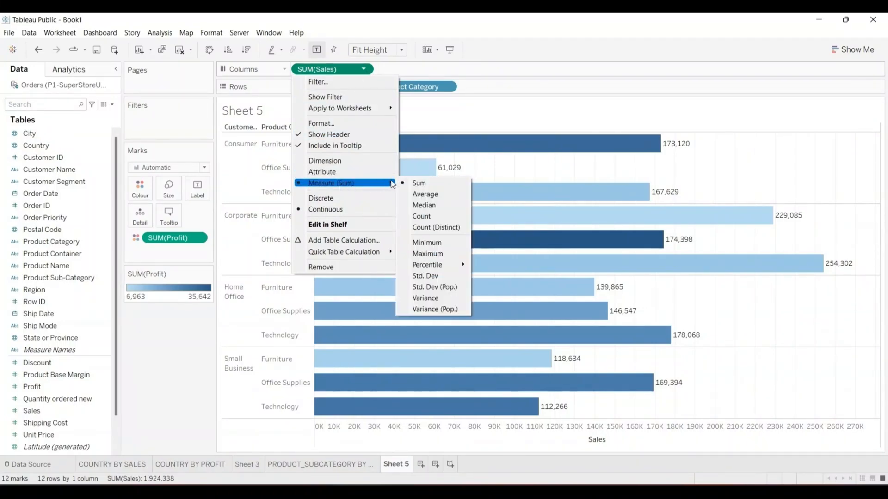
left_click(426, 194)
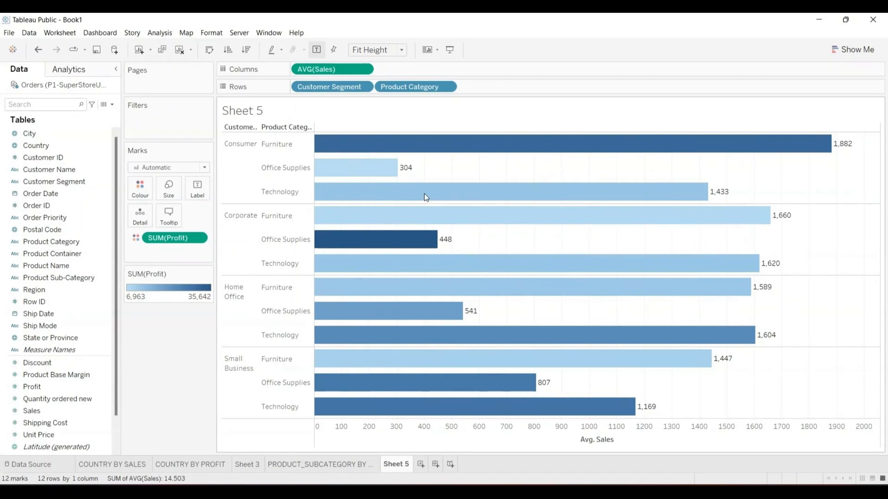
- Change the Sales aggregation from Average to Count so the bars plot CNT(Sales)
left_click(365, 69)
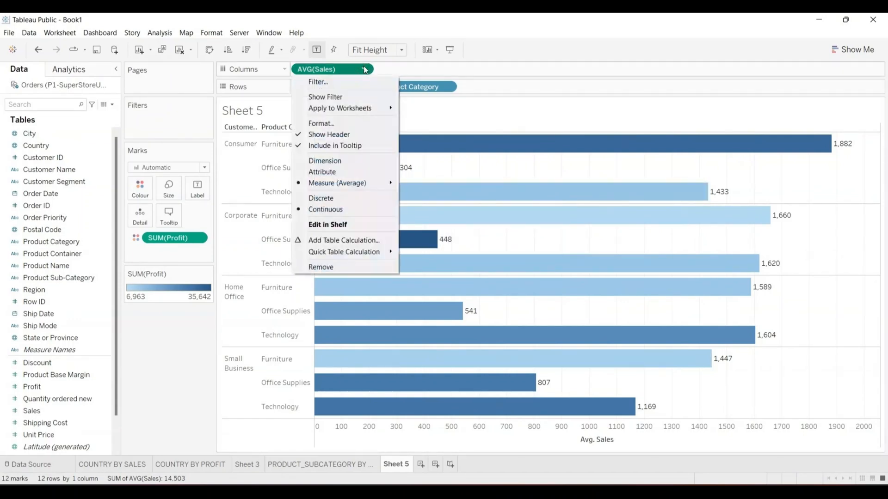
mouse_move(332, 184)
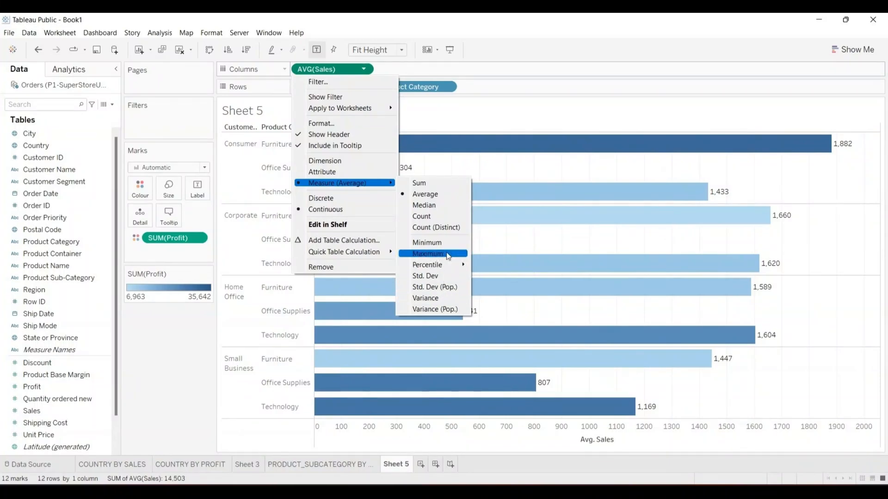
left_click(430, 216)
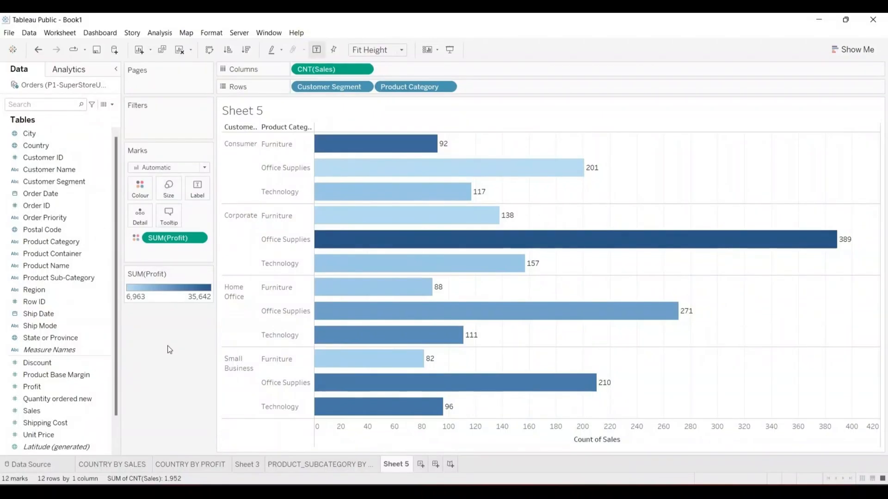
- Show the Analytics pane, try a constant reference line at 82, then undo it
left_click(62, 69)
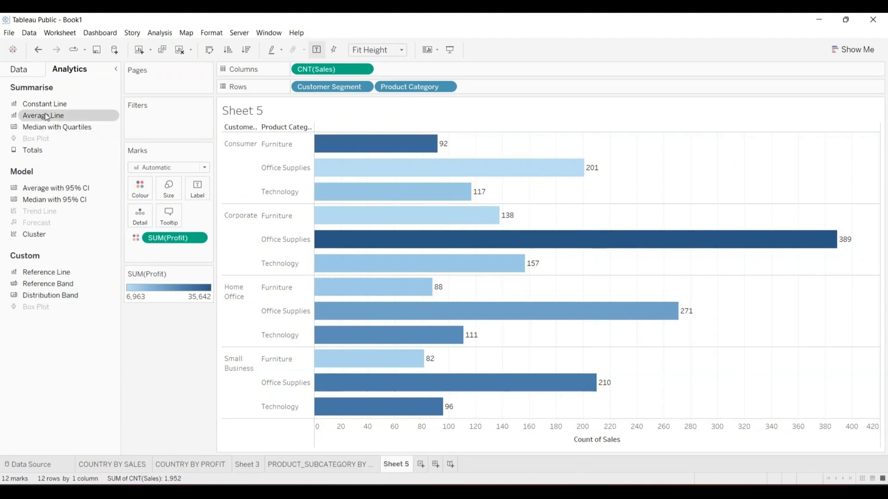
left_click_drag(42, 104, 316, 144)
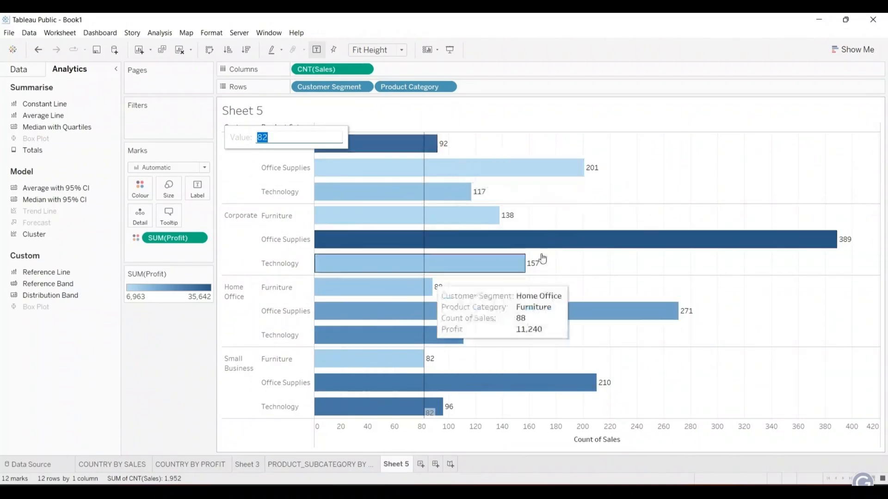
mouse_move(440, 174)
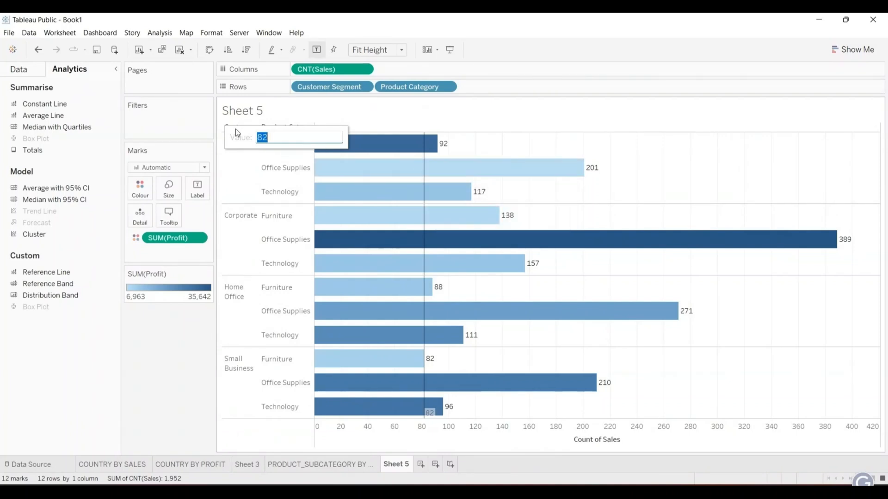
left_click(39, 45)
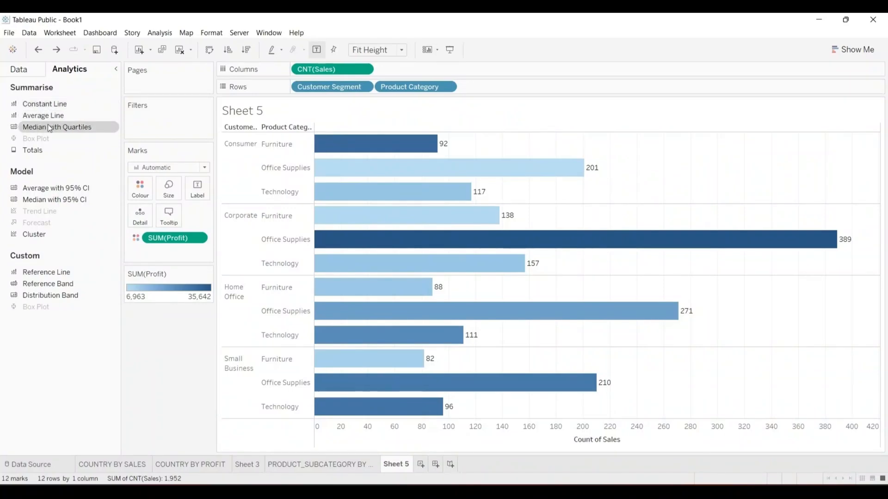
left_click_drag(48, 124, 344, 139)
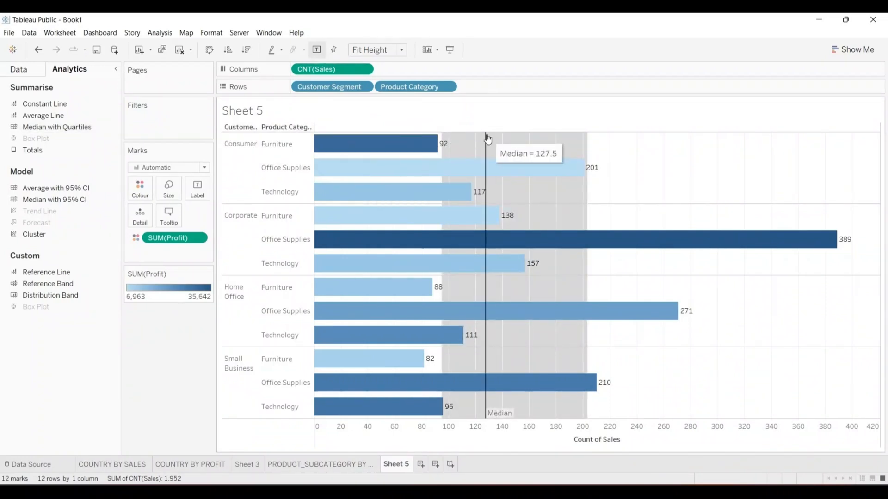
mouse_move(488, 253)
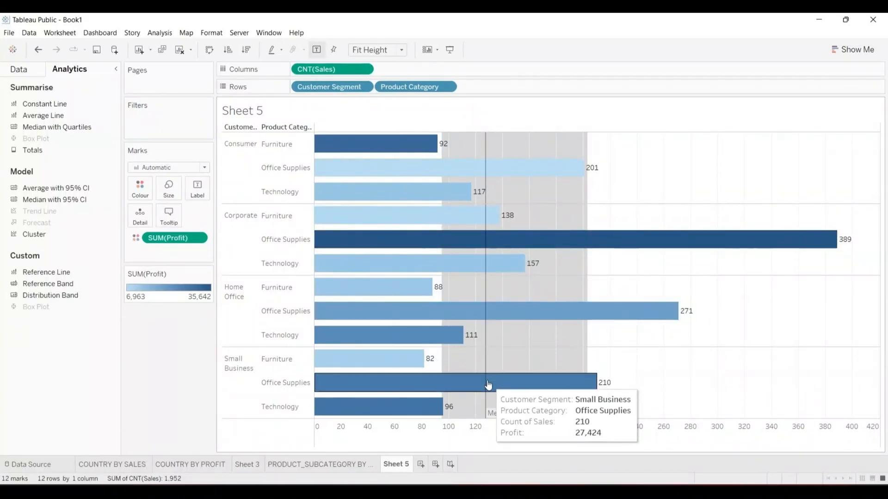
mouse_move(495, 413)
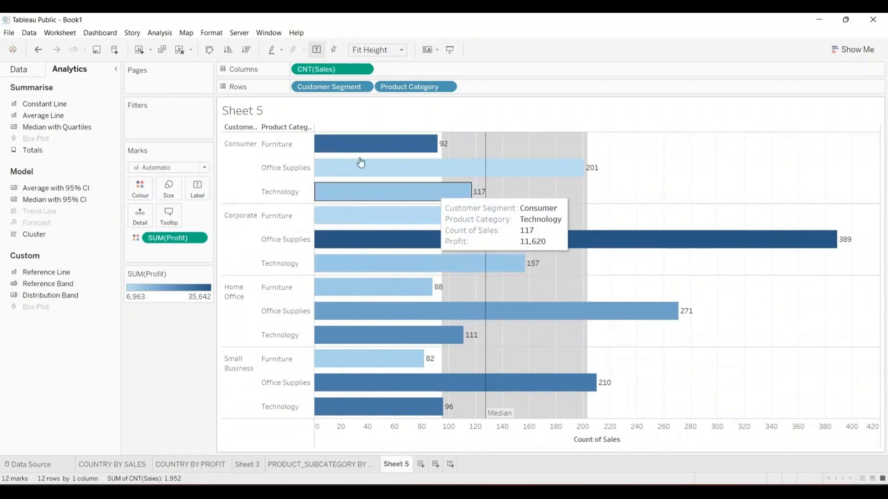
- Undo the table-wide band and add Median with Quartiles per pane, giving medians 117, 157, 111, 96
left_click(40, 50)
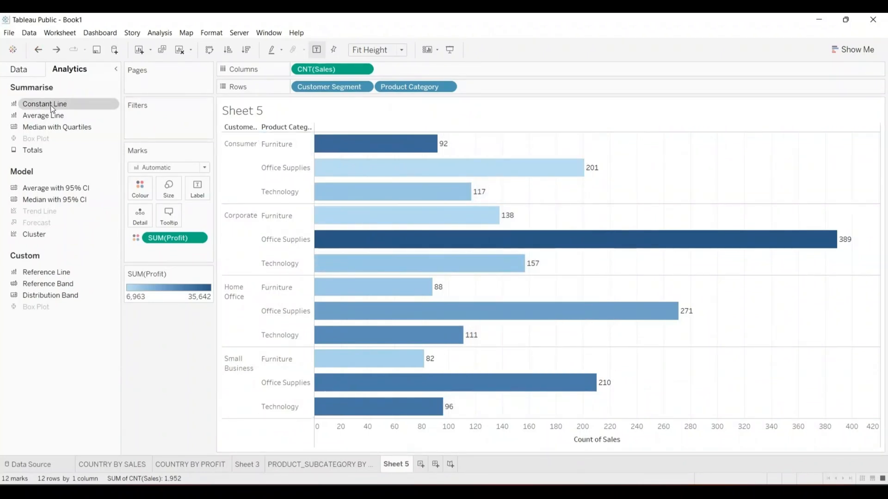
left_click_drag(51, 128, 377, 139)
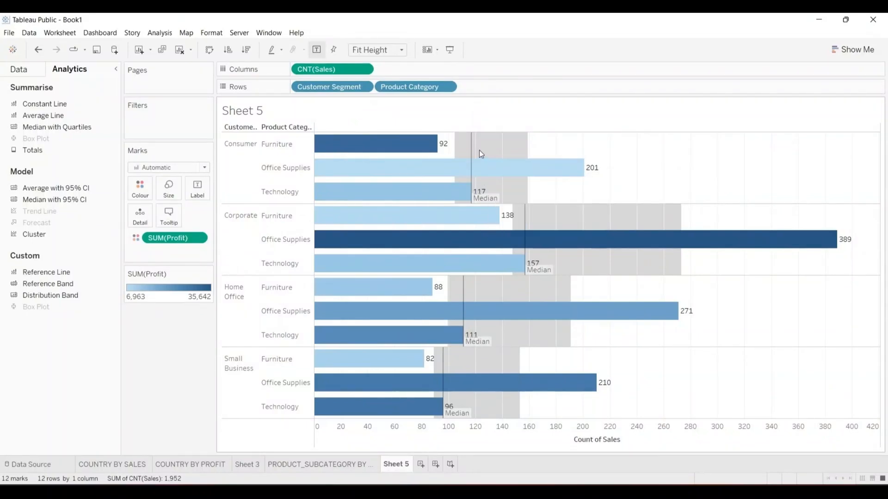
mouse_move(475, 194)
mouse_move(519, 176)
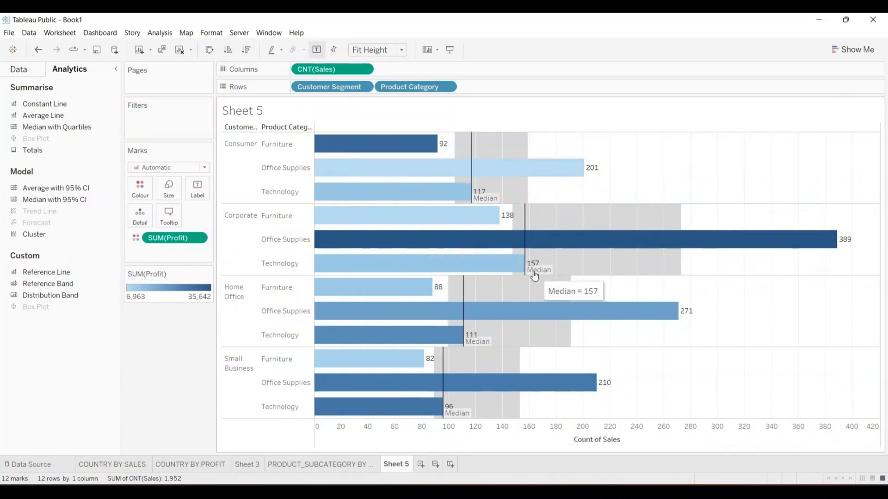
mouse_move(457, 327)
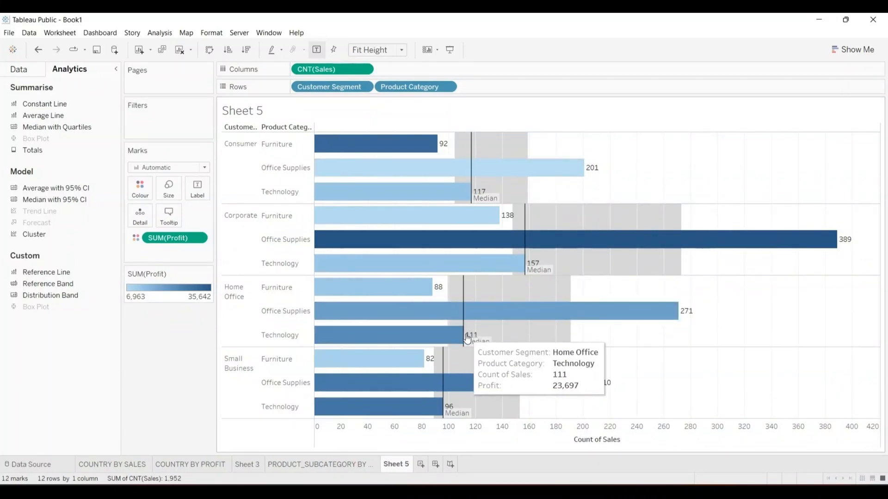
mouse_move(446, 410)
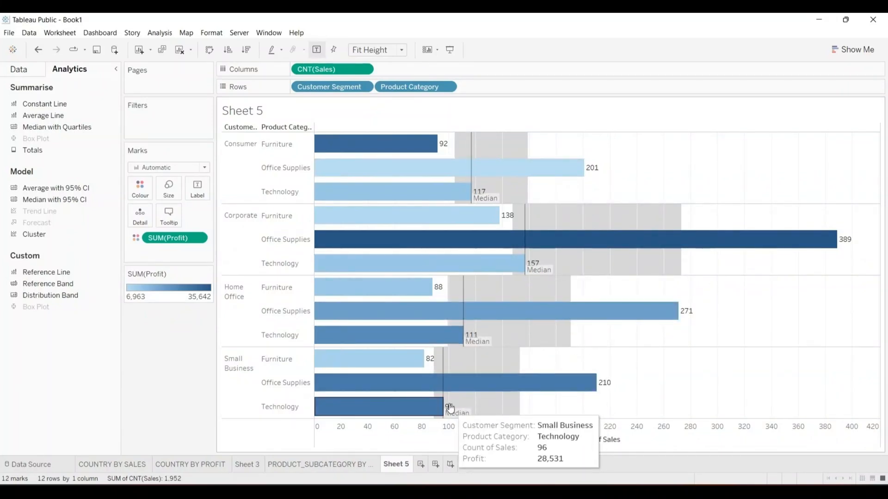
mouse_move(592, 318)
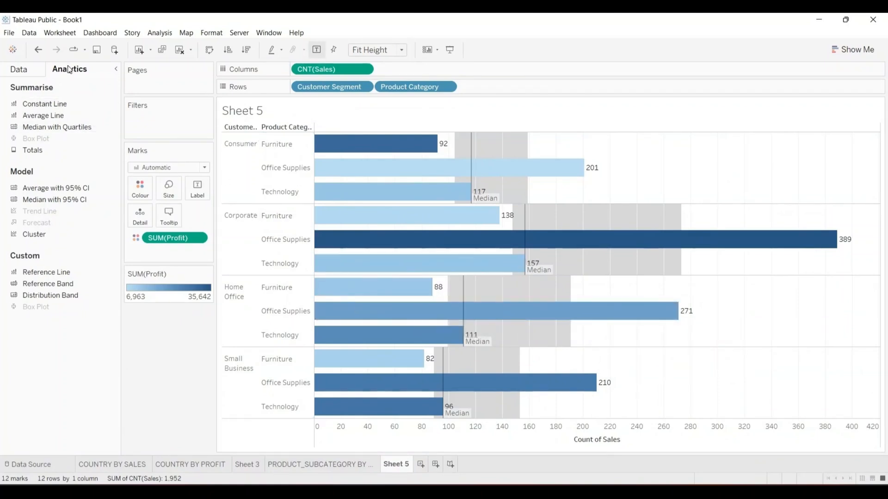
- Switch the side pane back to the Data tab showing the Orders fields
left_click(18, 70)
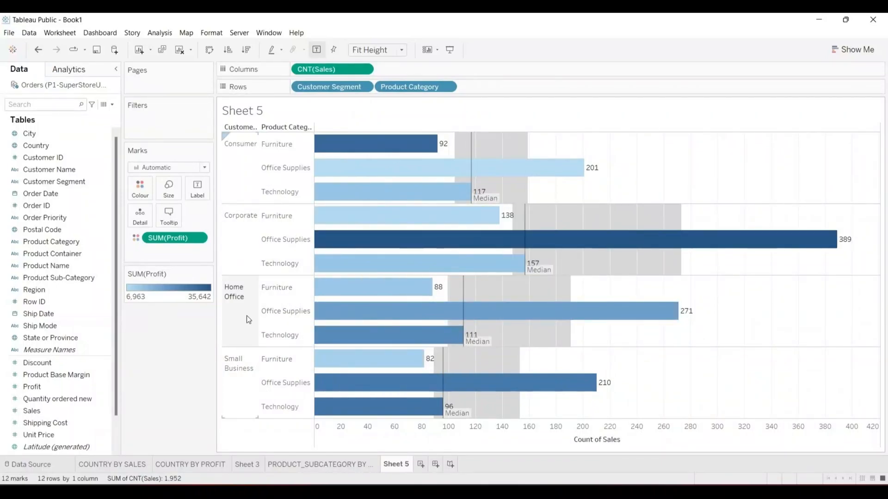
- Choose Save to Tableau Public As and submit the account e-mail and password with Remember me ticked
left_click(8, 33)
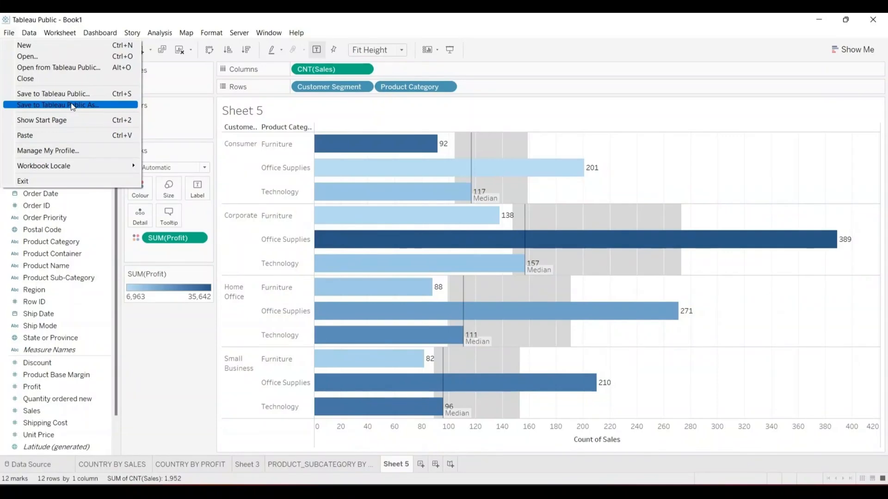
left_click(72, 105)
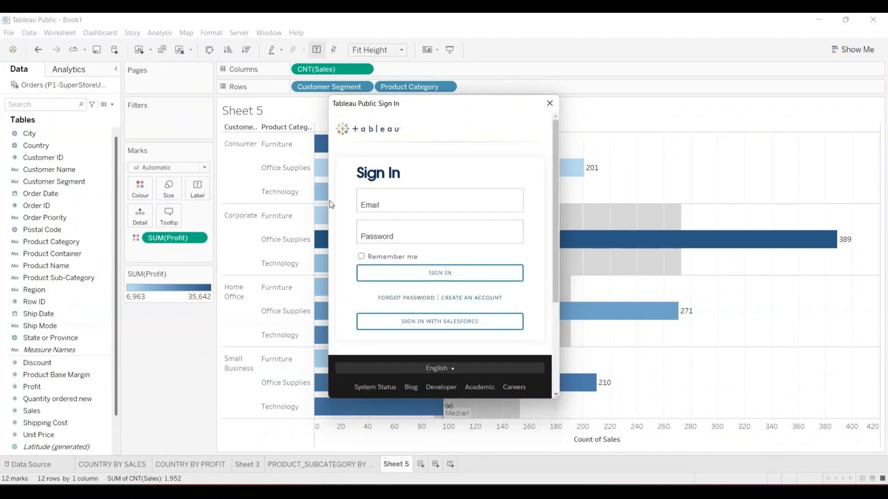
left_click(382, 203)
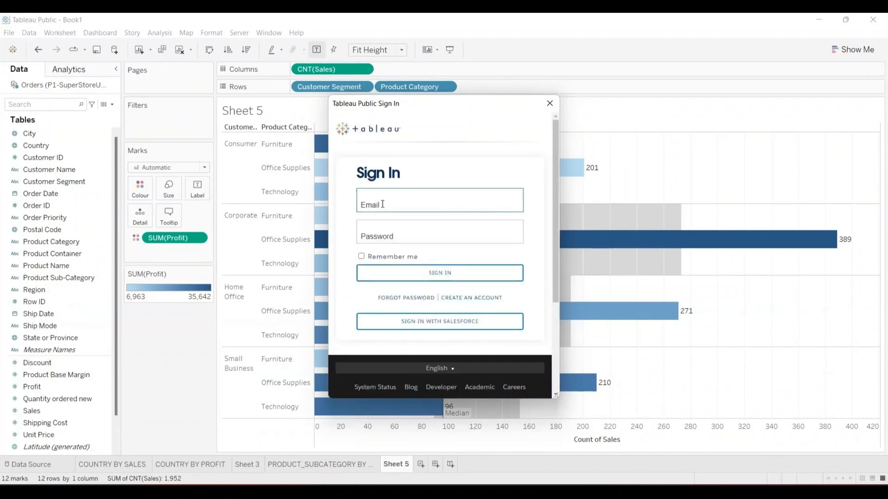
left_click(372, 235)
type("•••")
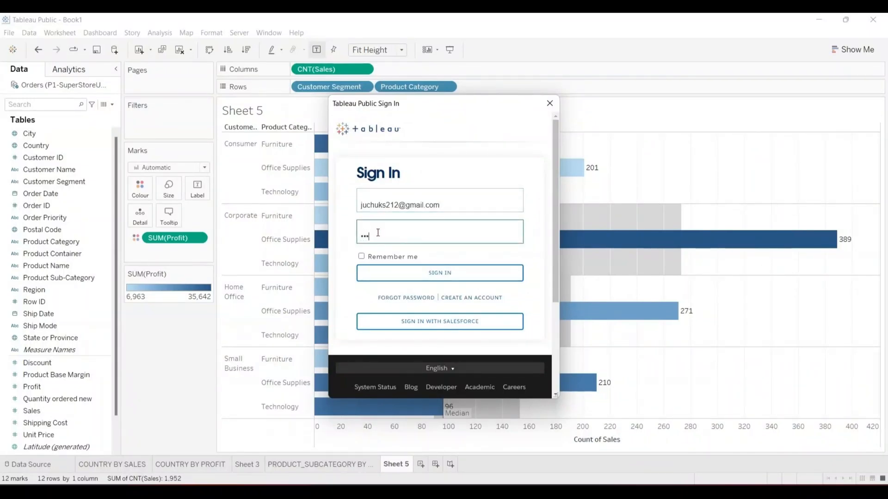
type("••••••")
left_click(361, 257)
left_click(382, 273)
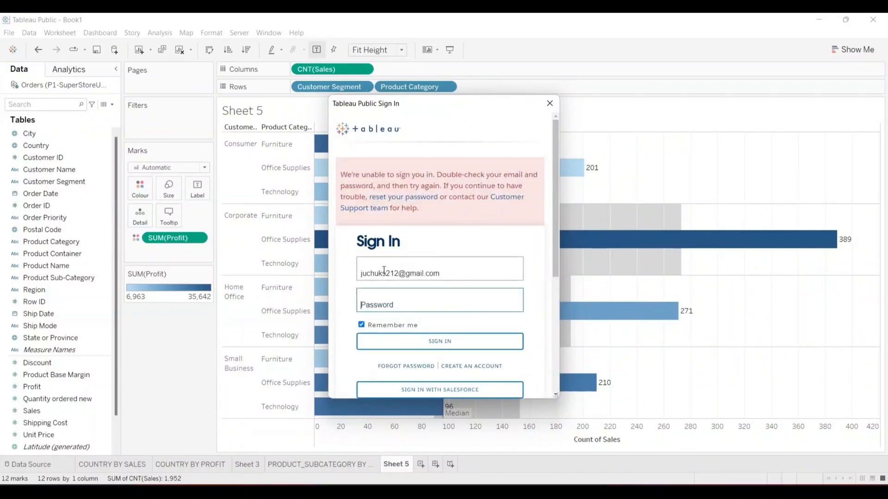
- Correct the account e-mail, re-enter the password and sign in to Tableau Public
left_click(447, 272)
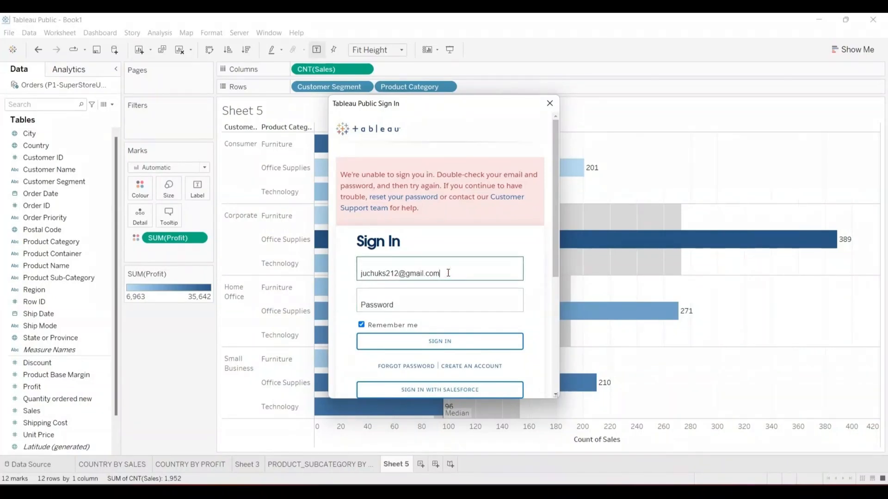
key("BackSpace")
key("BackSpace")
key("BackSpace")
key("BackSpace")
key("BackSpace")
key("BackSpace")
key("BackSpace")
key("BackSpace")
key("BackSpace")
key("BackSpace")
key("BackSpace")
key("BackSpace")
key("BackSpace")
key("BackSpace")
key("BackSpace")
key("BackSpace")
key("BackSpace")
key("BackSpace")
key("BackSpace")
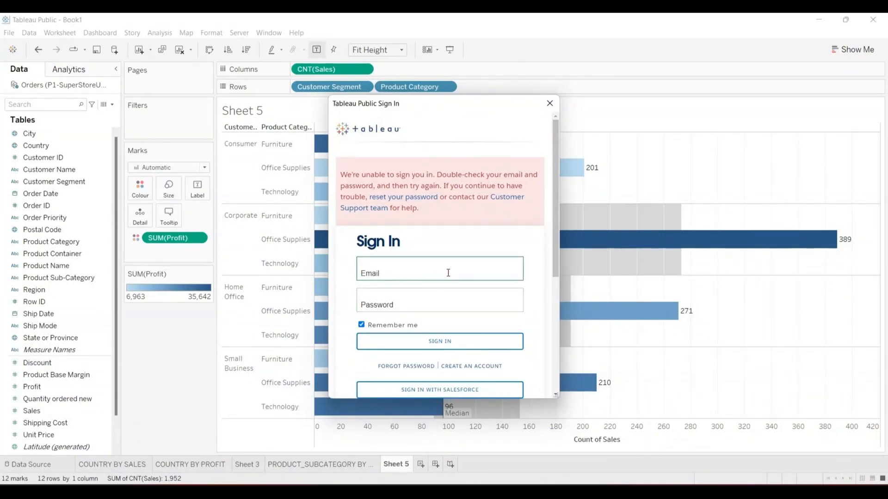
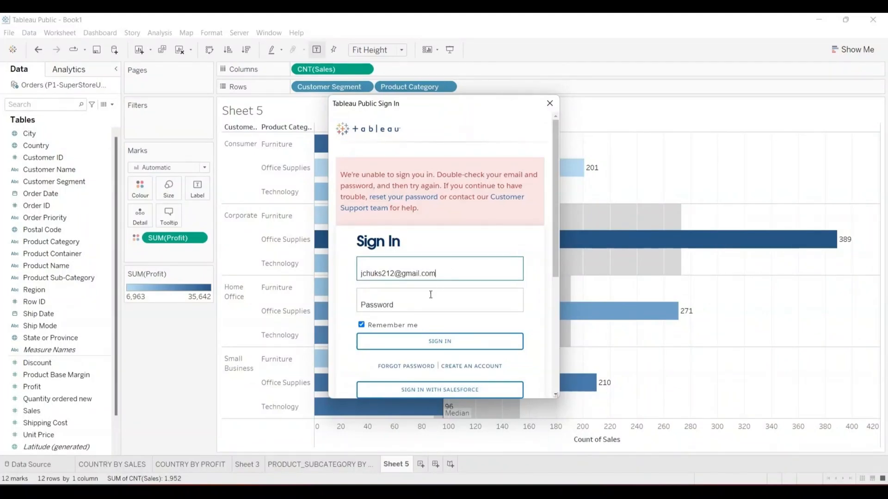
left_click(424, 302)
type("••")
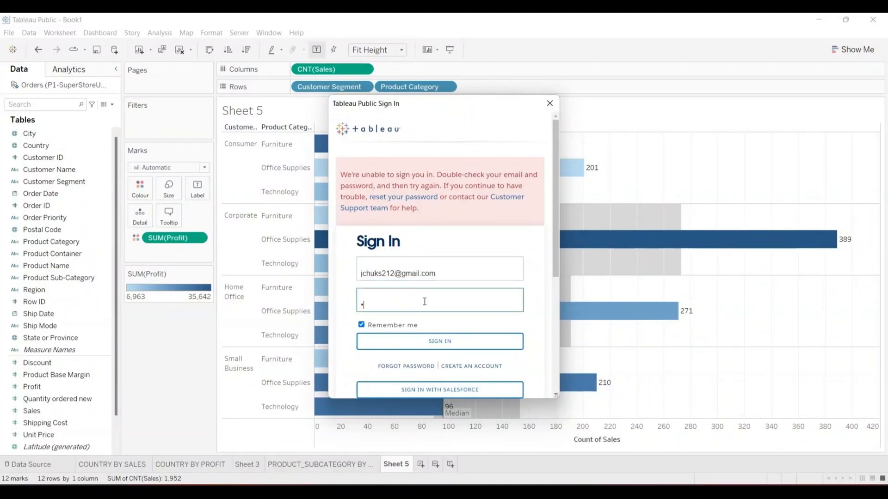
type("••••••")
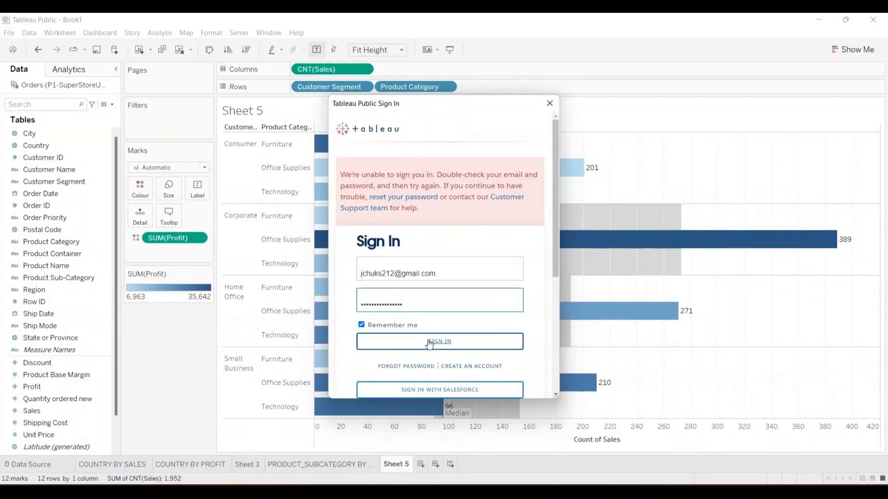
left_click(430, 341)
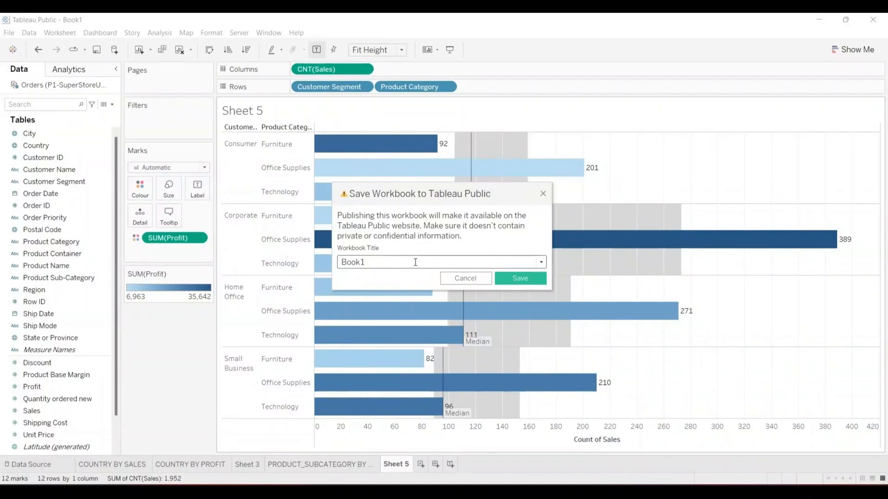
- Replace the Book1 workbook title with 'CDC TABLEAU DAY 2'
type("CDC")
key("Left")
key("Left")
key("Left")
type("#")
key("BackSpace")
key("BackSpace")
key("BackSpace")
key("BackSpace")
key("BackSpace")
key("BackSpace")
key("End")
type("TABLEAU DAY")
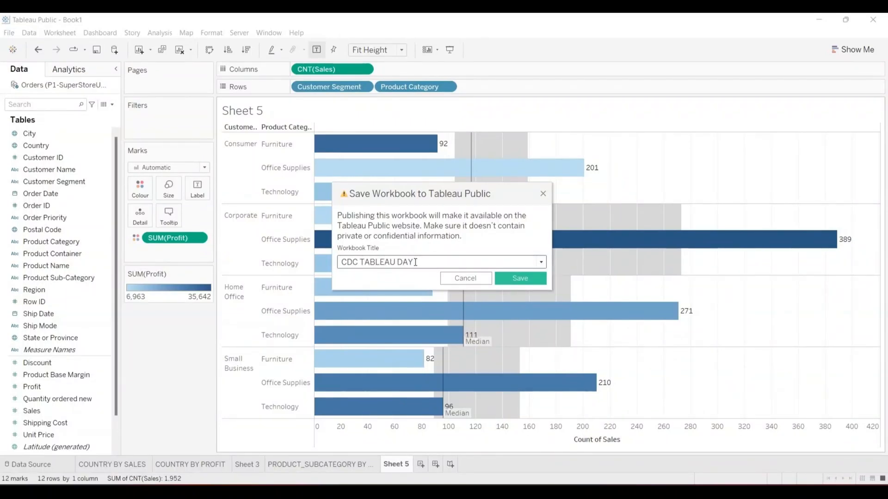
type(" 2")
- Save the workbook to Tableau Public and wait for the published viz to open online
left_click(512, 279)
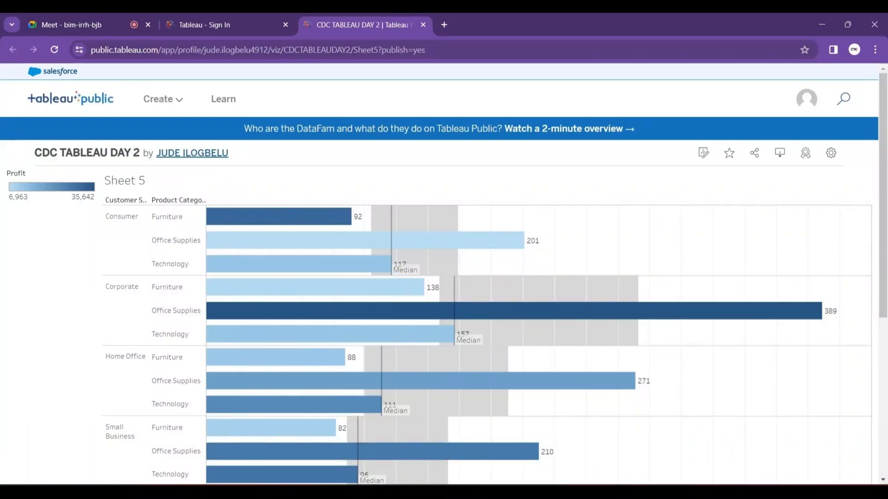
mouse_move(393, 492)
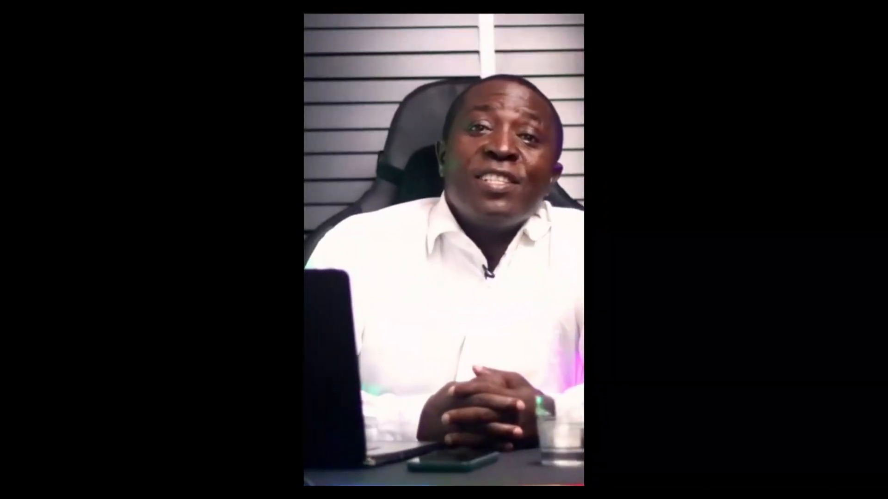